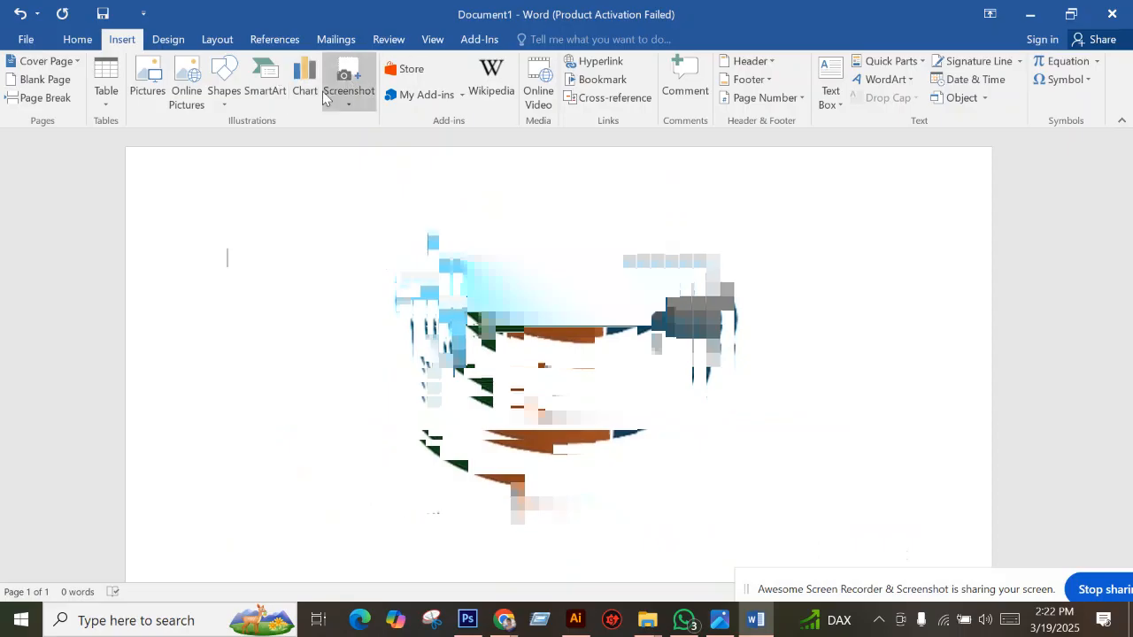
Check the sample chart in 5.jpg and insert a matching 3-D Pie chart into the blank document.
{"action": "left_click", "coordinate": [307, 80]}
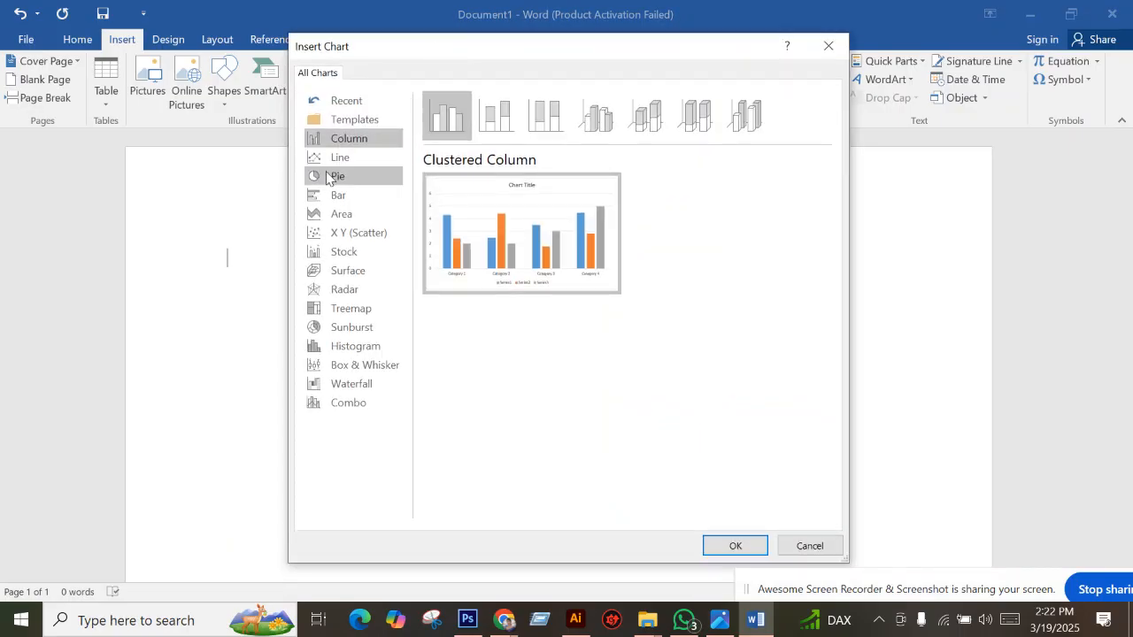
{"action": "left_click", "coordinate": [335, 177]}
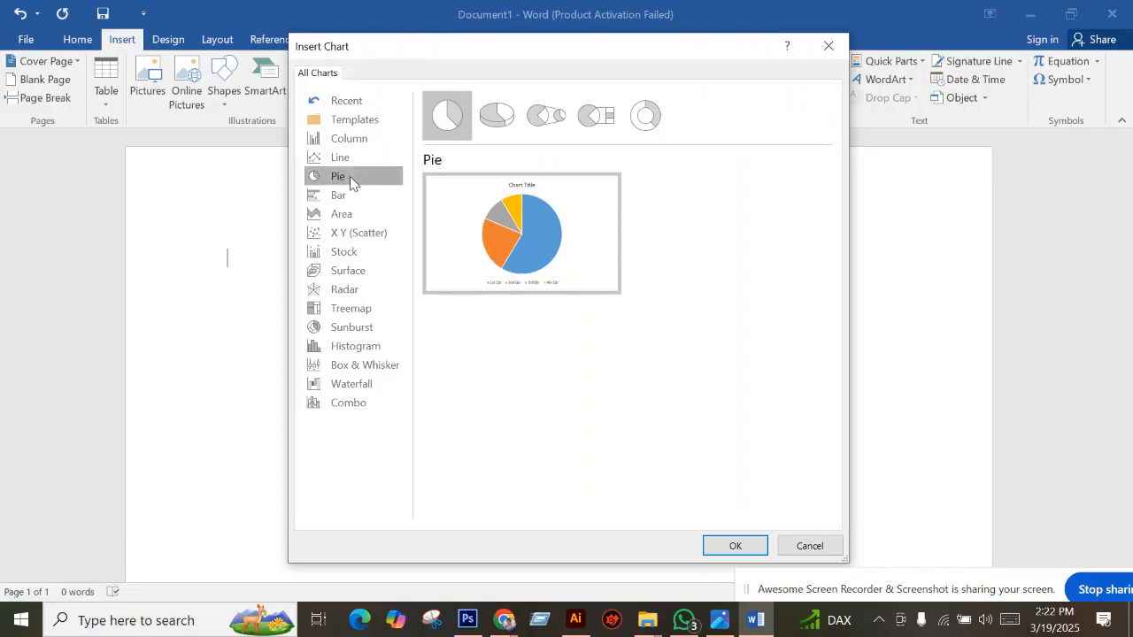
{"action": "left_click", "coordinate": [720, 620]}
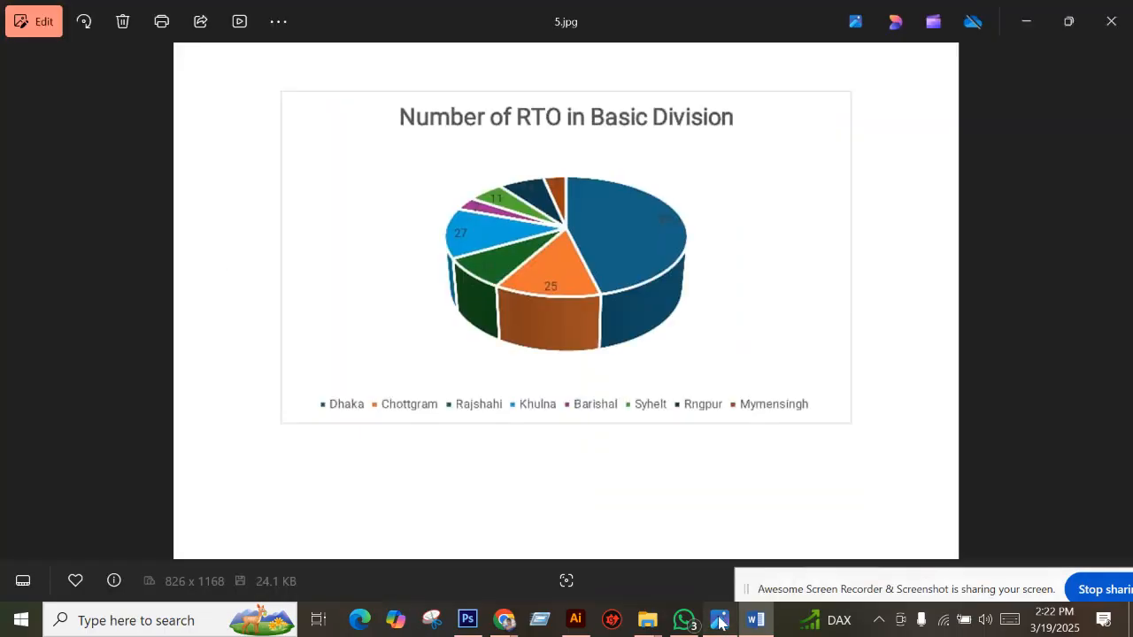
{"action": "scroll", "coordinate": [649, 298], "scroll_direction": "down", "scroll_amount": 2}
{"action": "scroll", "coordinate": [649, 298], "scroll_direction": "up", "scroll_amount": 1}
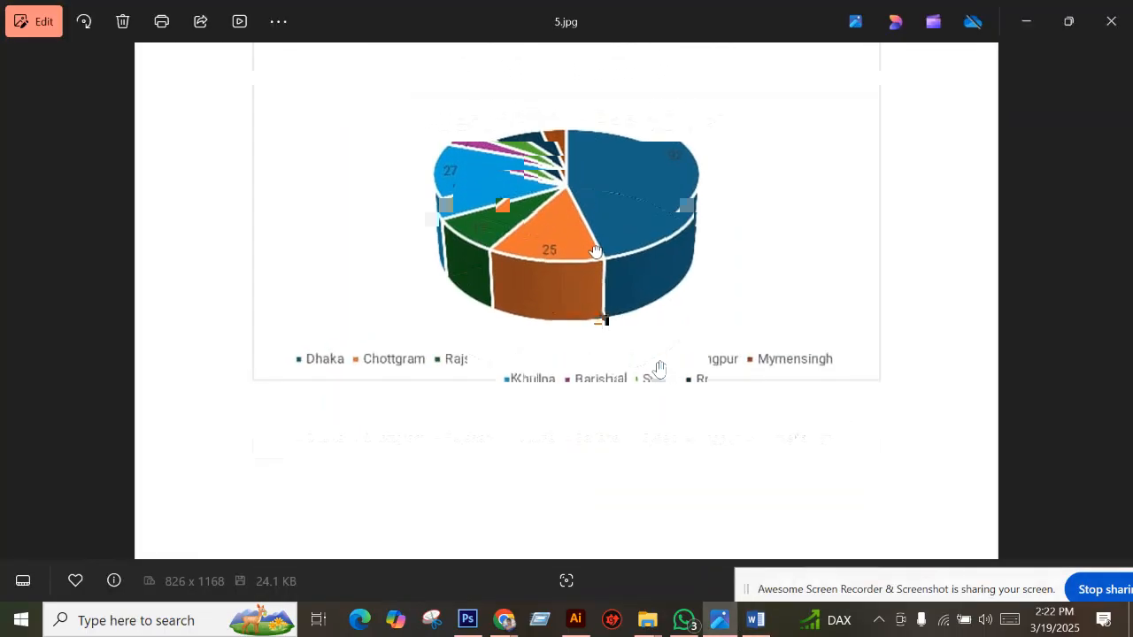
{"action": "left_click", "coordinate": [754, 614]}
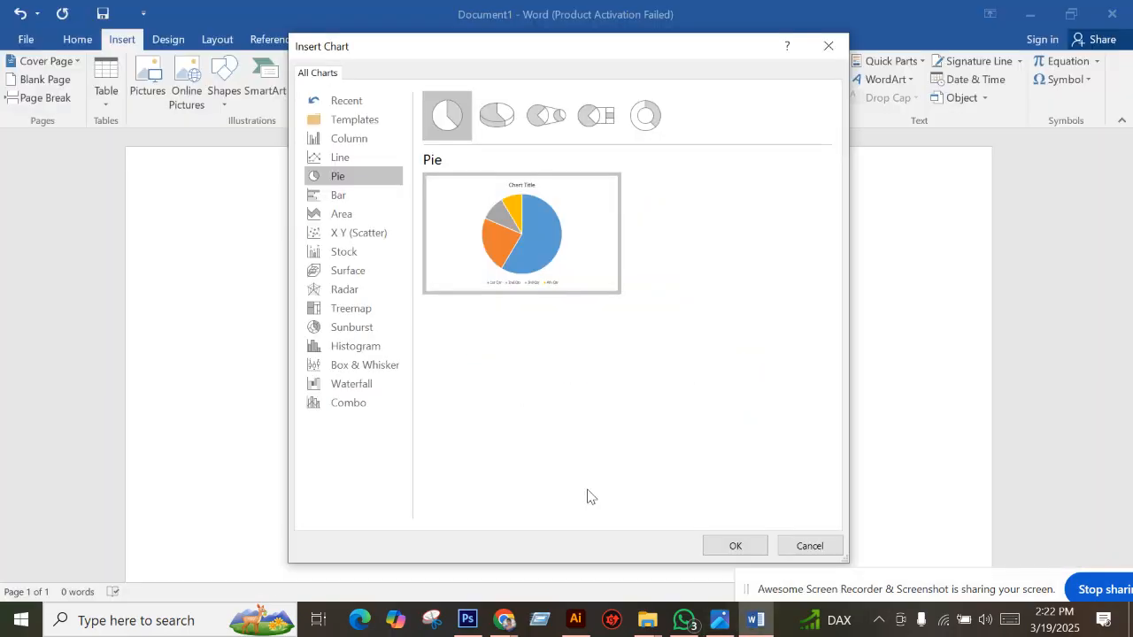
{"action": "left_click", "coordinate": [500, 115]}
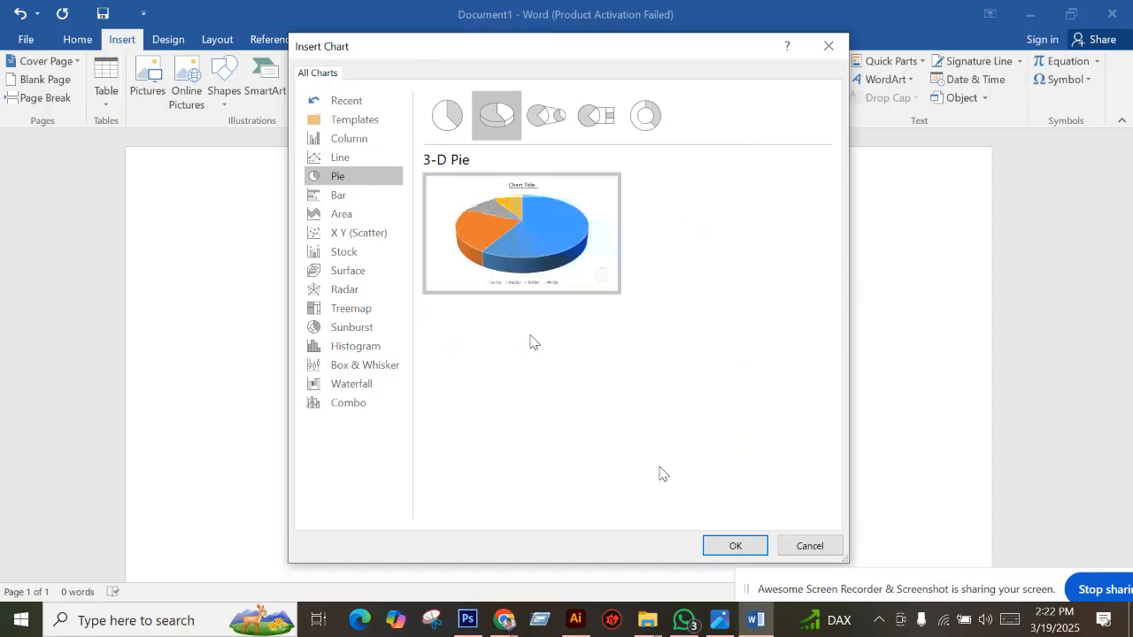
{"action": "left_click", "coordinate": [731, 544]}
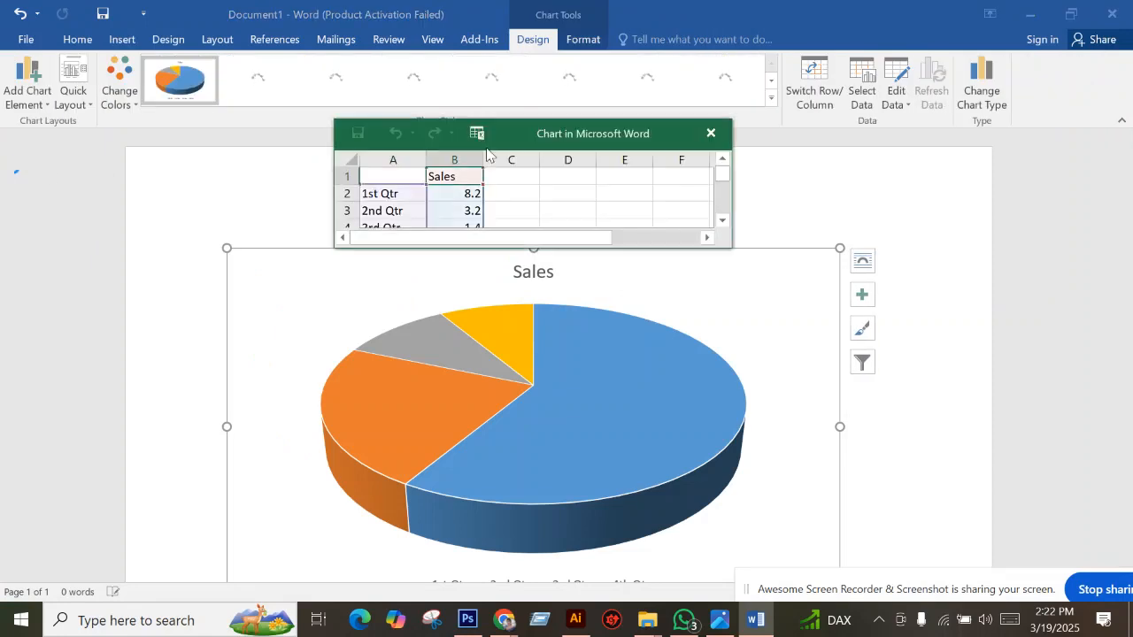
Move and enlarge the chart's data sheet window, and select its first category cell, A2.
{"action": "left_click_drag", "start_coordinate": [533, 131], "coordinate": [470, 193]}
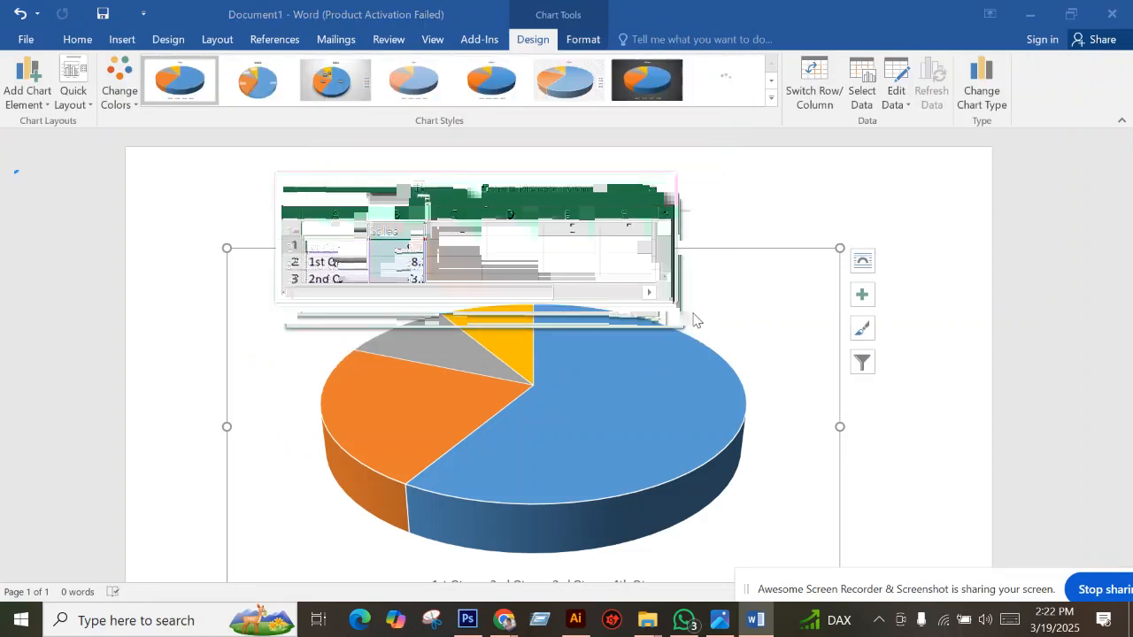
{"action": "left_click_drag", "start_coordinate": [675, 302], "coordinate": [678, 400]}
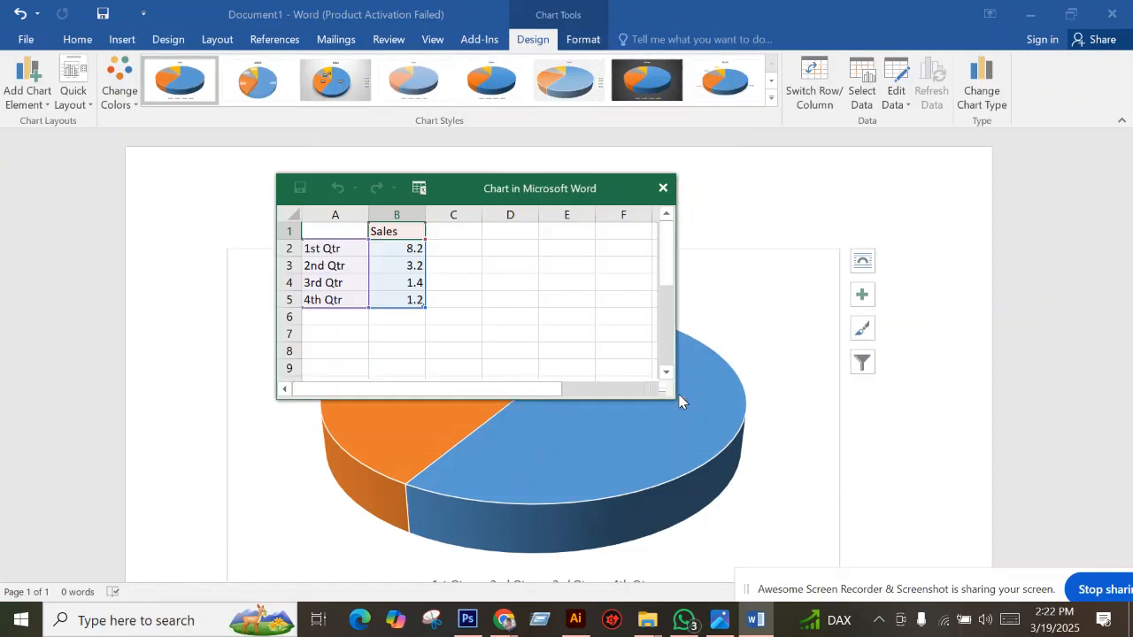
{"action": "left_click", "coordinate": [358, 249]}
Look up the division names in the 3.jpg table and replace the 1st Qtr category with DHAKA.
{"action": "left_click", "coordinate": [723, 620]}
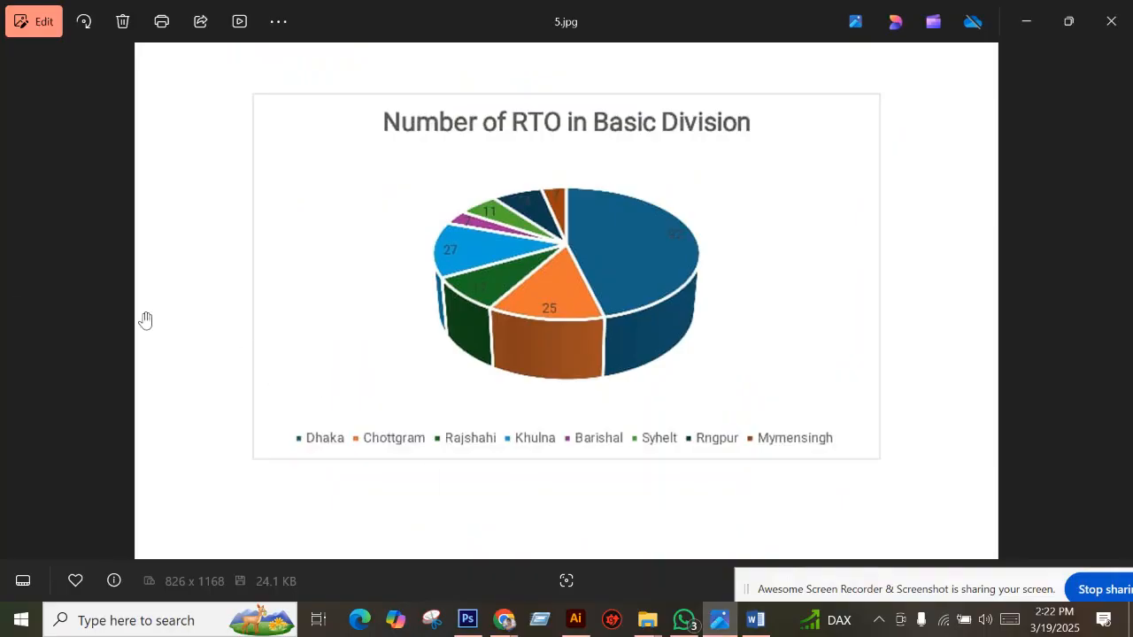
{"action": "left_click", "coordinate": [15, 305]}
{"action": "left_click", "coordinate": [15, 302]}
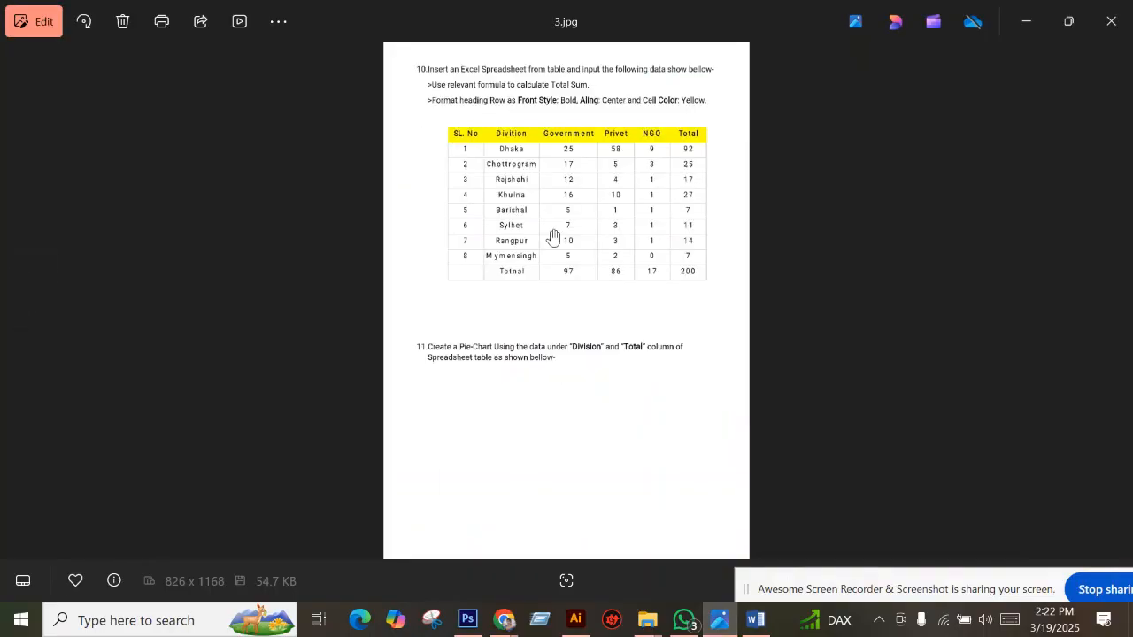
{"action": "scroll", "coordinate": [551, 236], "scroll_direction": "up", "scroll_amount": 5}
{"action": "scroll", "coordinate": [570, 289], "scroll_direction": "down", "scroll_amount": 2}
{"action": "scroll", "coordinate": [468, 262], "scroll_direction": "up", "scroll_amount": 3}
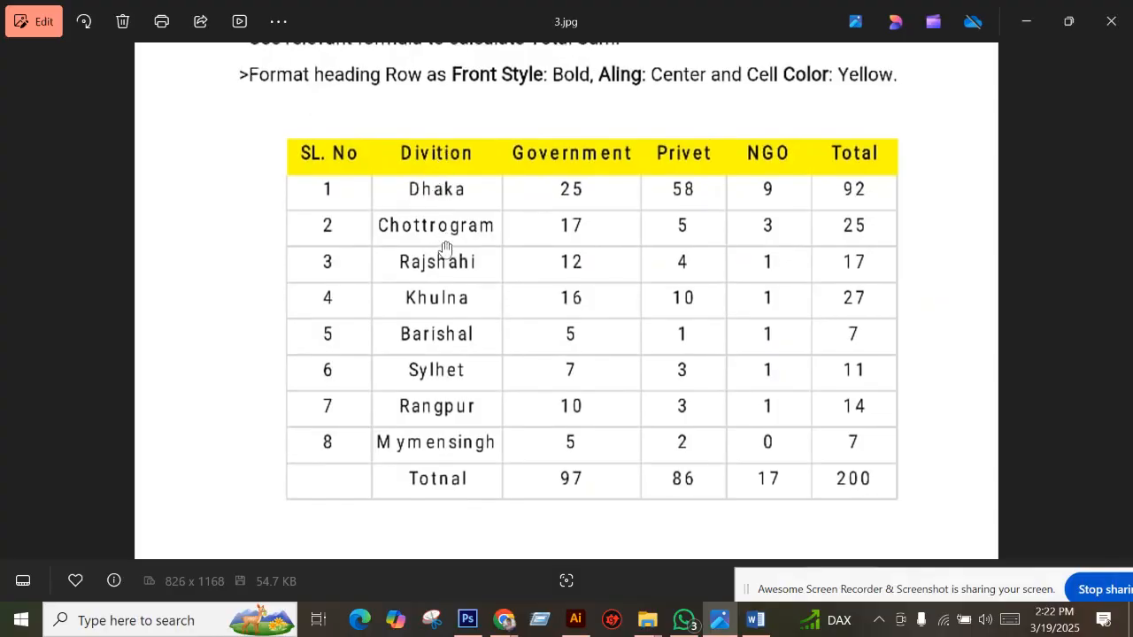
{"action": "left_click", "coordinate": [755, 620]}
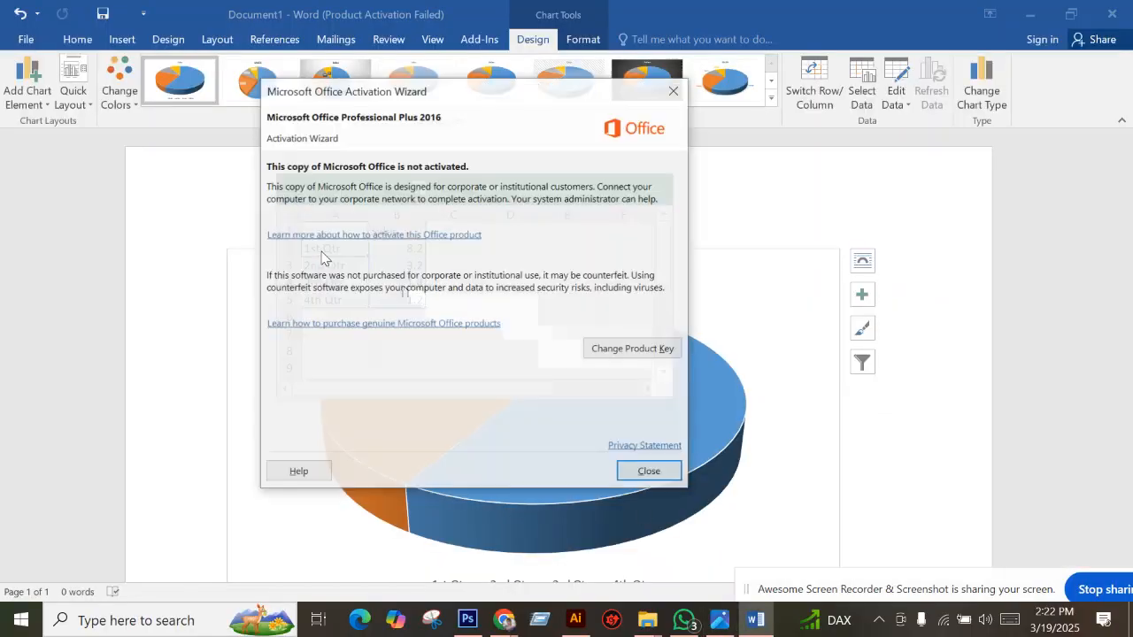
{"action": "left_click", "coordinate": [675, 91]}
{"action": "type", "text": "DHAKA"}
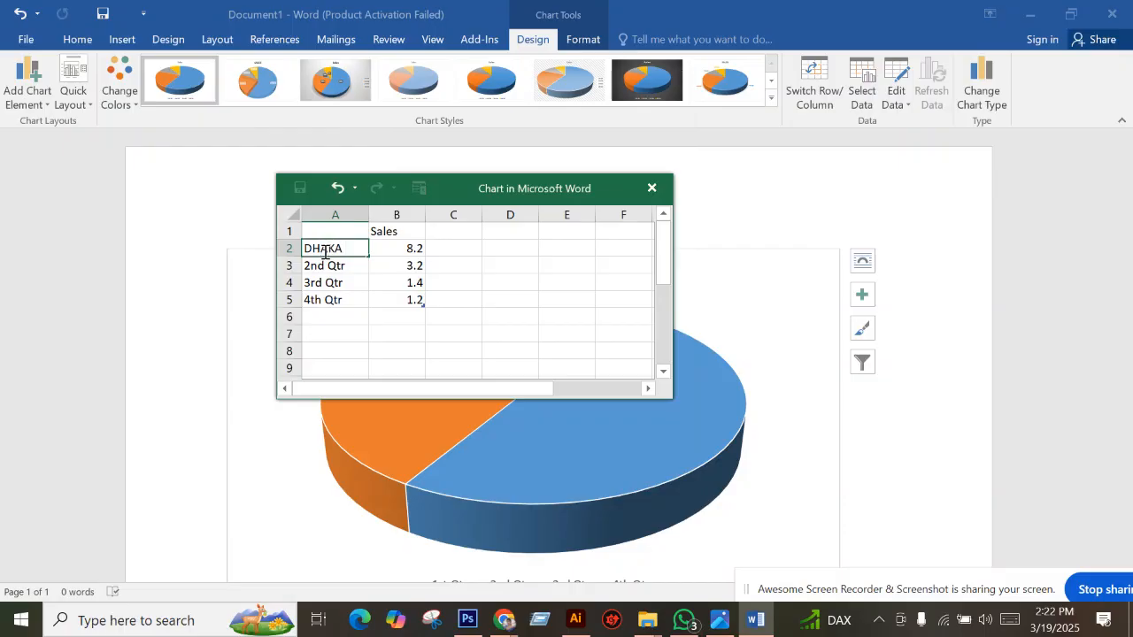
Replace the next two category labels, in A3 and A4, with CHOTTOGRAM and RAJSHAHI.
{"action": "key", "text": "Down"}
{"action": "type", "text": "CH"}
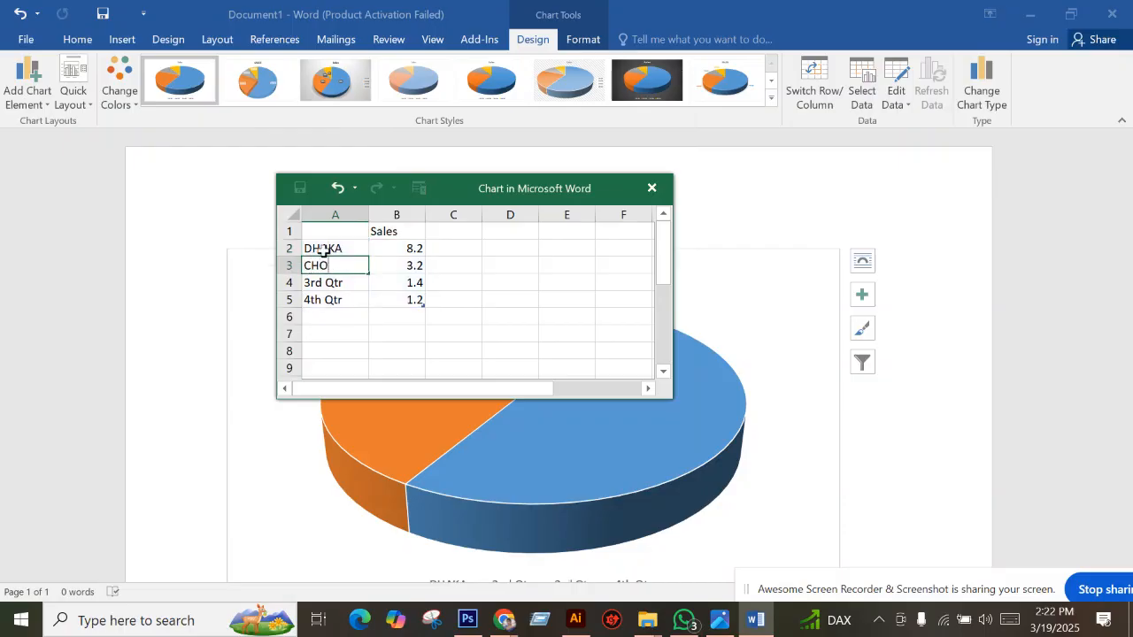
{"action": "type", "text": "OTTOGRAM"}
{"action": "key", "text": "Down"}
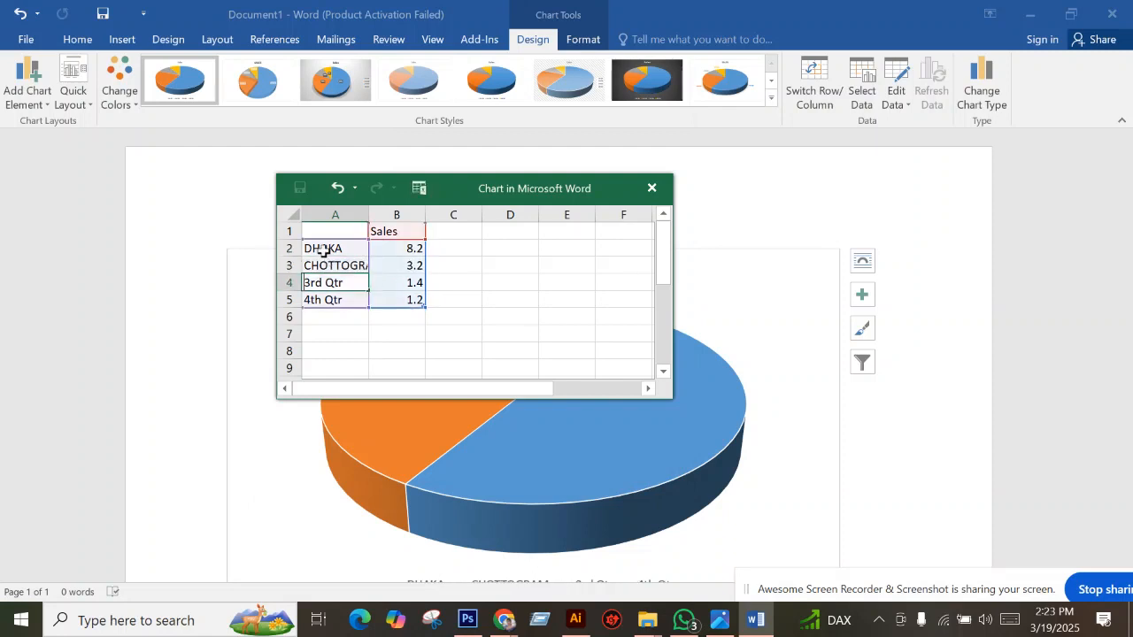
{"action": "type", "text": "RAH"}
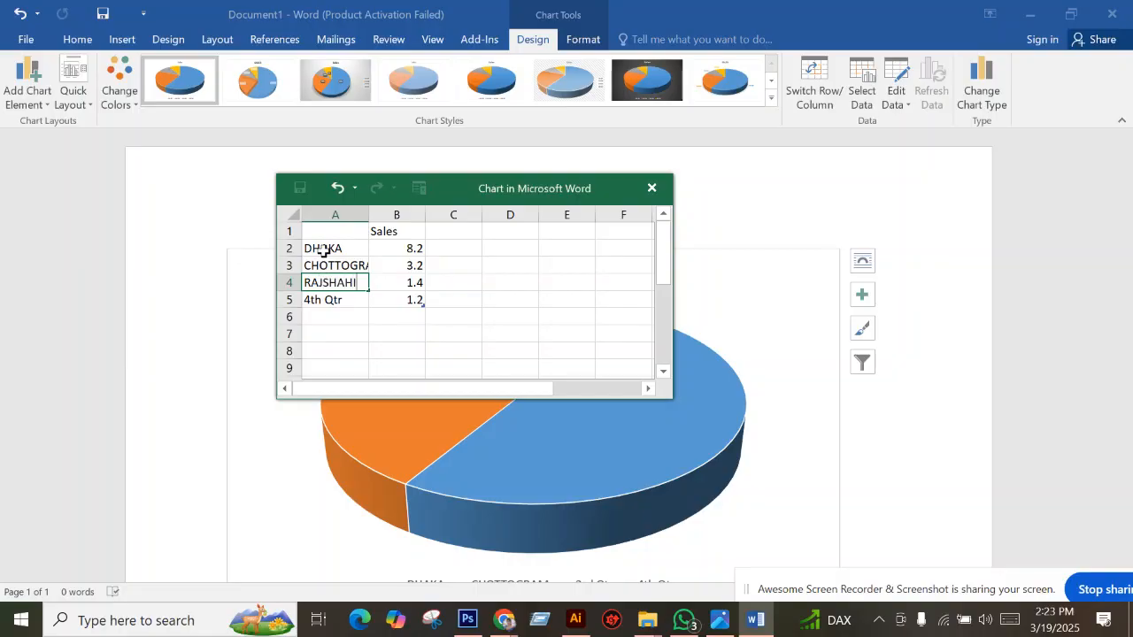
{"action": "key", "text": "Return"}
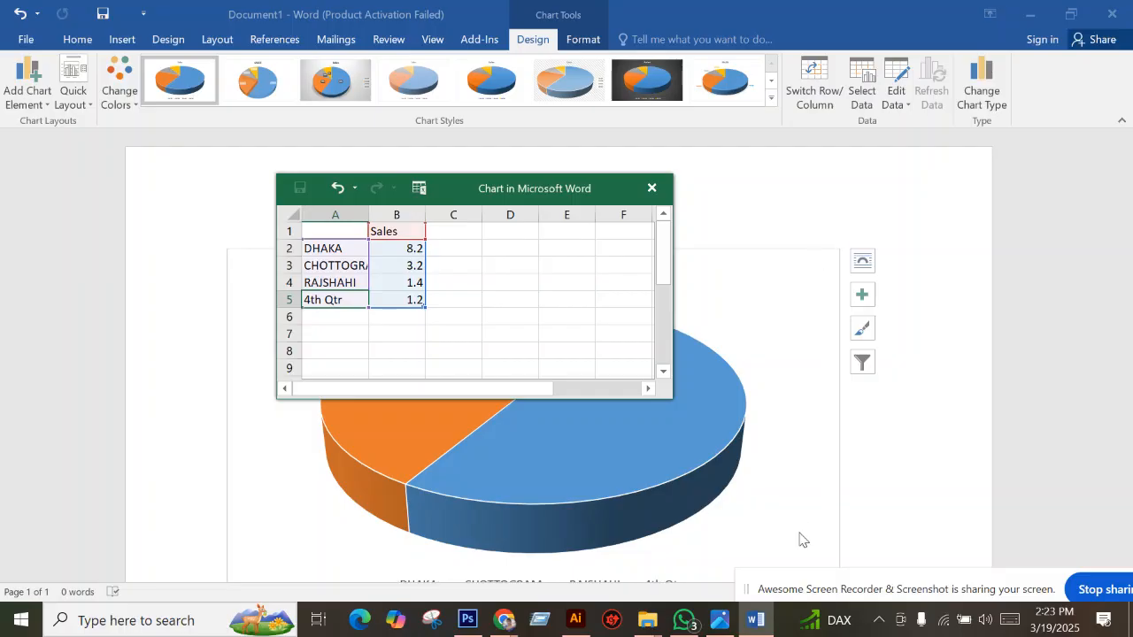
Consult the division table in 3.jpg, then enter KHULNA in A5 and BORISHAL in A6.
{"action": "left_click", "coordinate": [751, 618]}
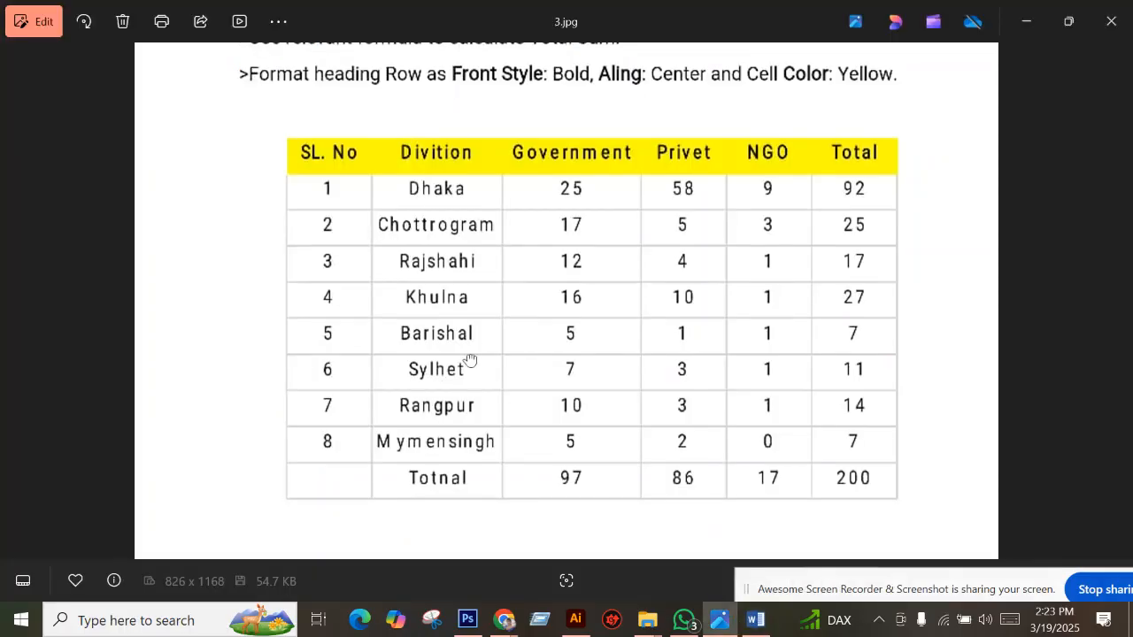
{"action": "scroll", "coordinate": [441, 237], "scroll_direction": "down", "scroll_amount": 2}
{"action": "left_click", "coordinate": [751, 617]}
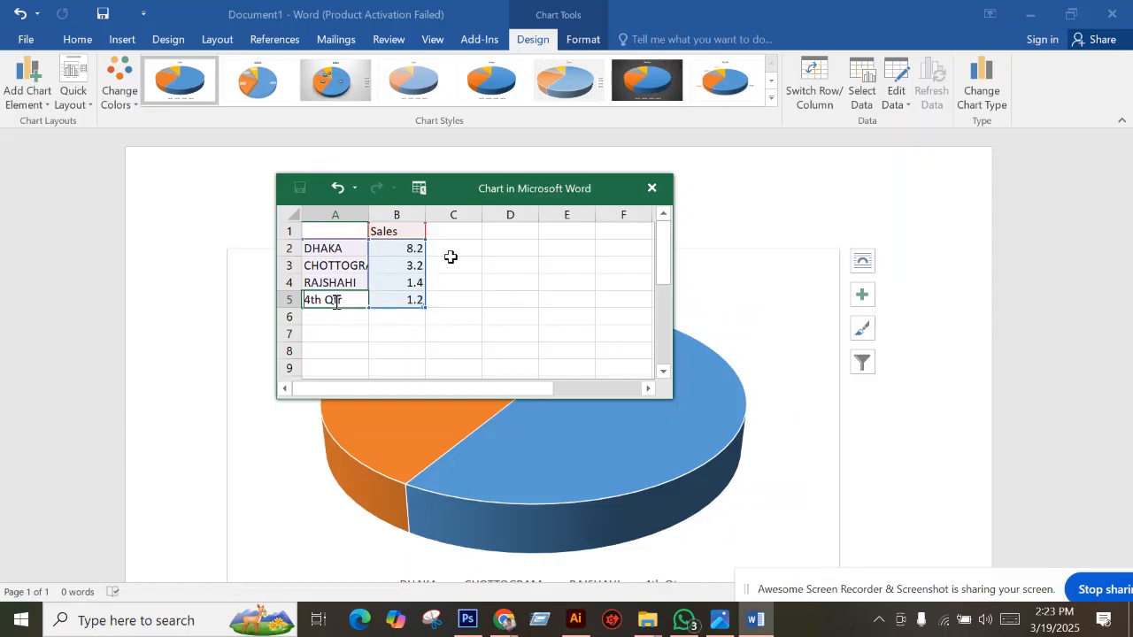
{"action": "type", "text": "KHULNA"}
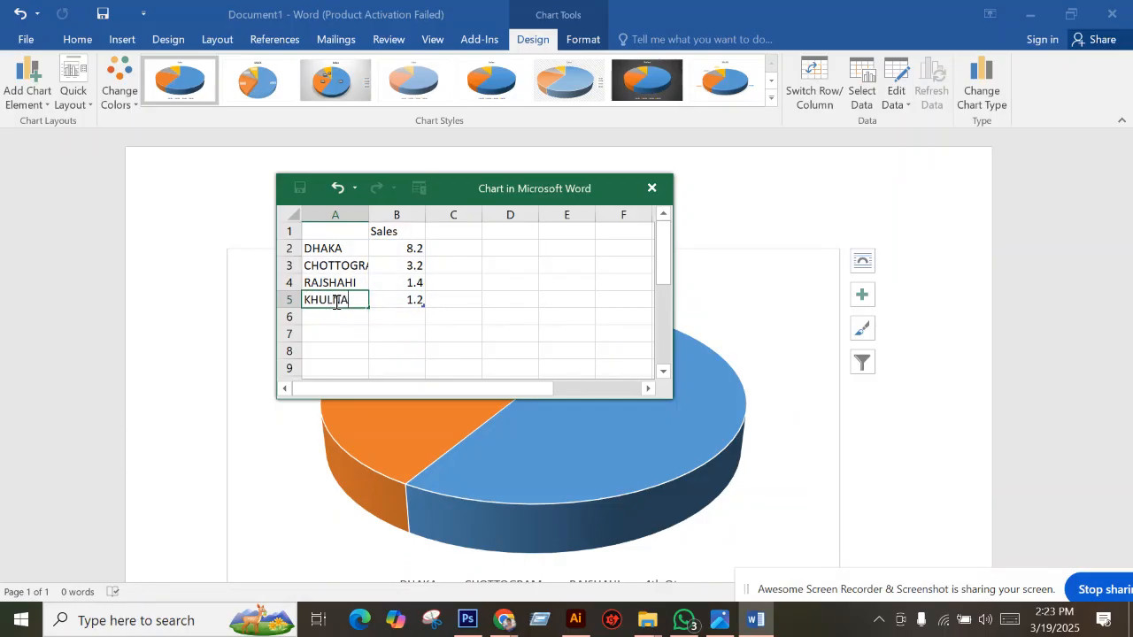
{"action": "type", "text": " BOR"}
{"action": "key", "text": "Return"}
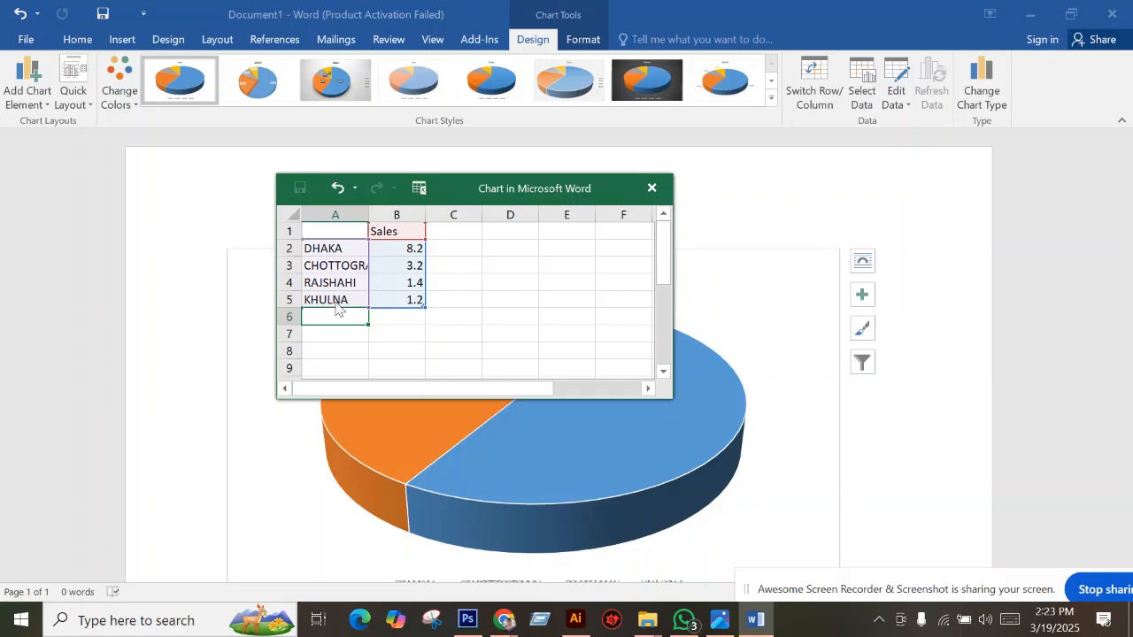
{"action": "type", "text": "BORISHAL"}
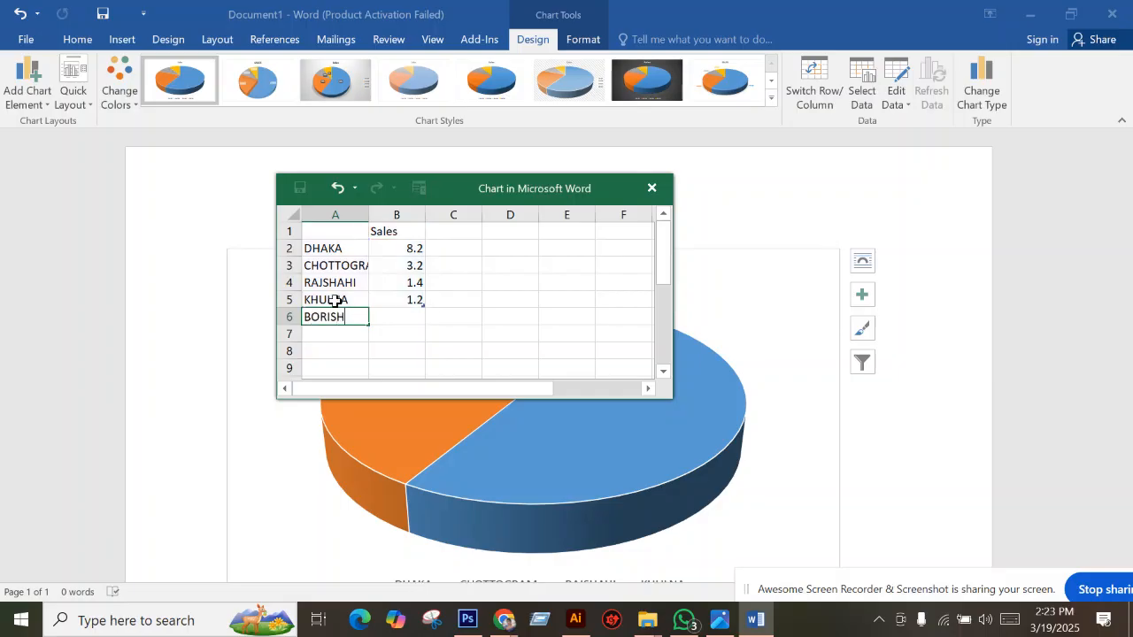
{"action": "left_click", "coordinate": [399, 283]}
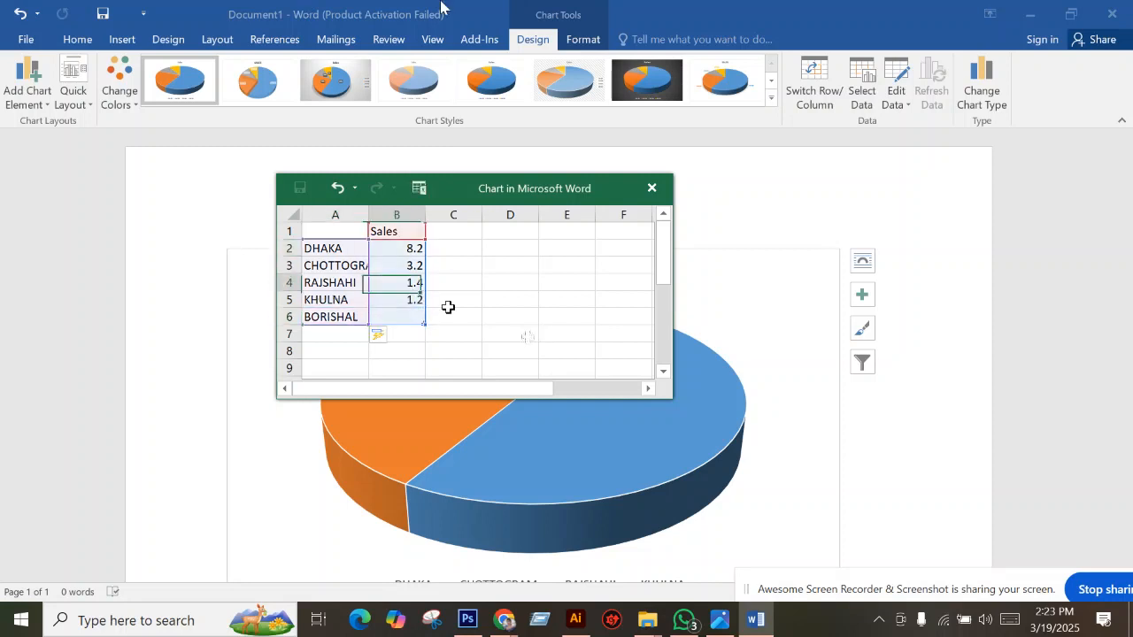
{"action": "left_click", "coordinate": [348, 252]}
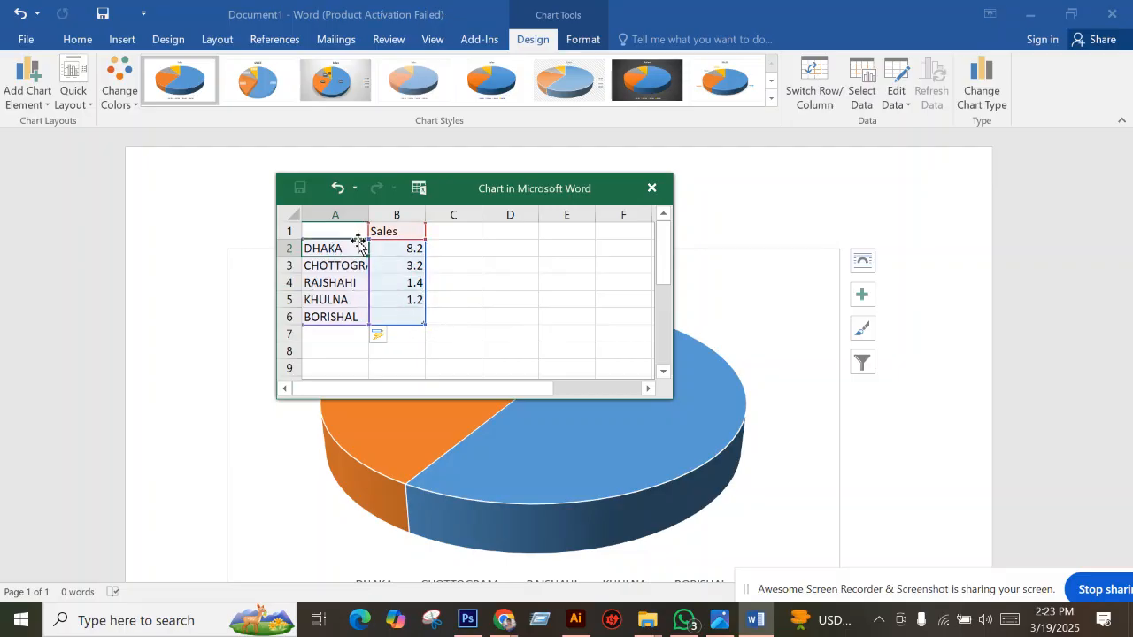
{"action": "scroll", "coordinate": [425, 293], "scroll_direction": "down", "scroll_amount": 3}
{"action": "scroll", "coordinate": [425, 284], "scroll_direction": "up", "scroll_amount": 2}
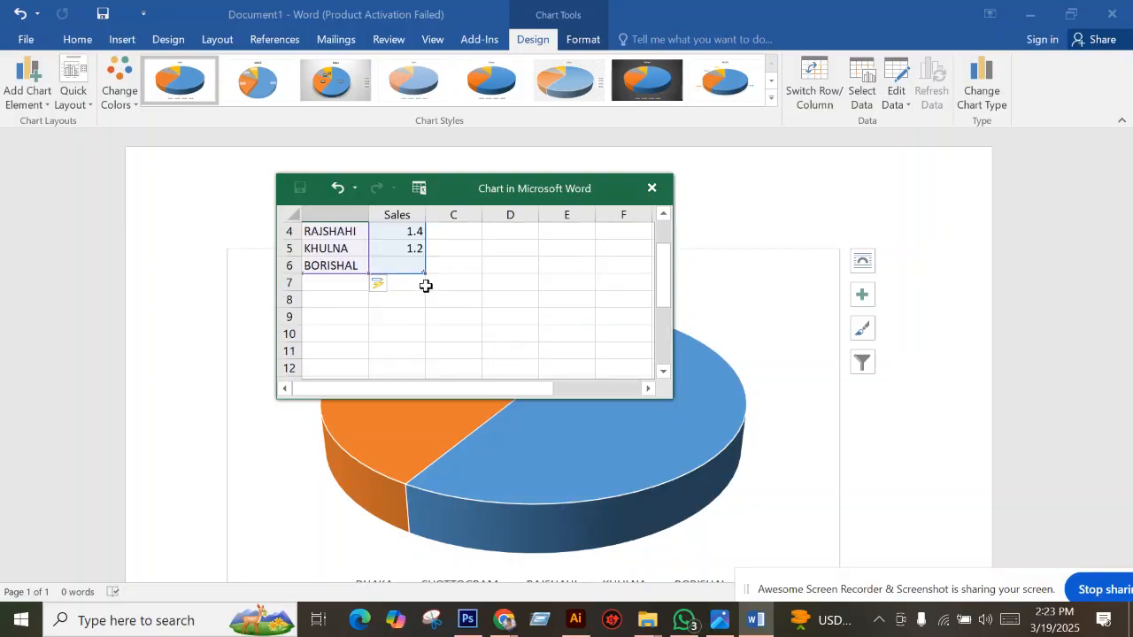
{"action": "scroll", "coordinate": [423, 301], "scroll_direction": "up", "scroll_amount": 1}
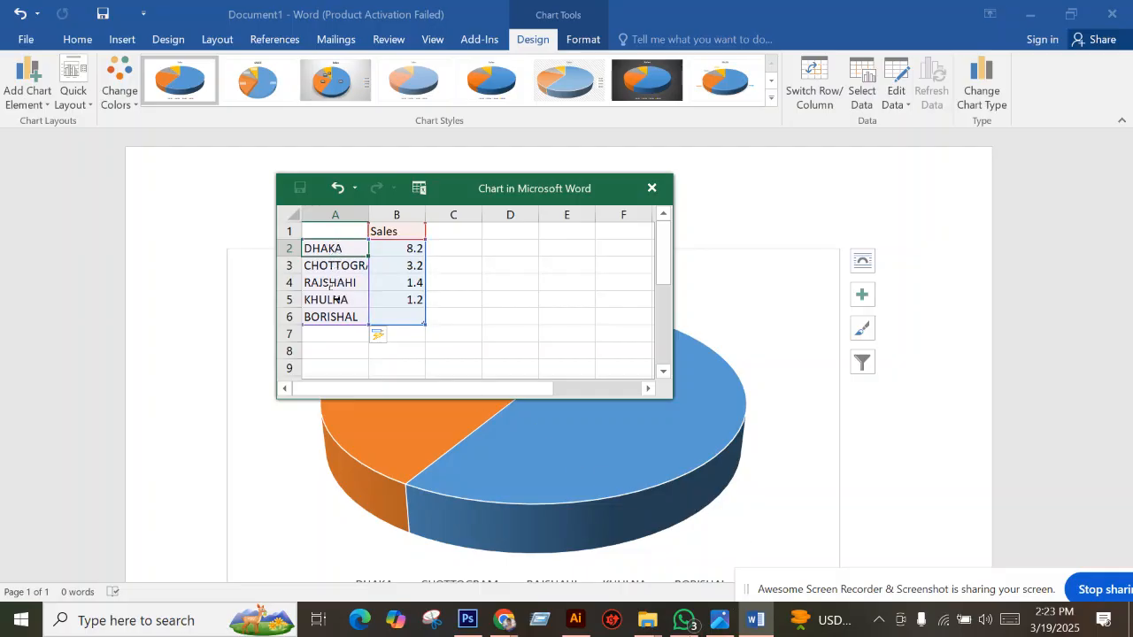
Check the number of divisions in 3.jpg and extend the chart's data range down to row 9.
{"action": "left_click", "coordinate": [699, 549]}
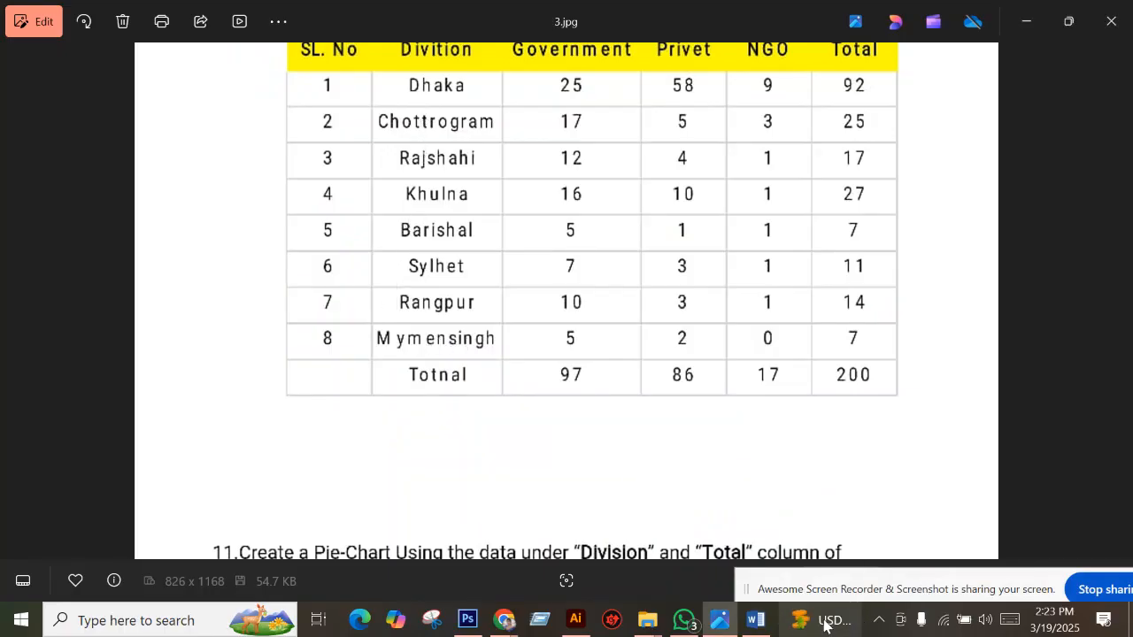
{"action": "left_click", "coordinate": [755, 619]}
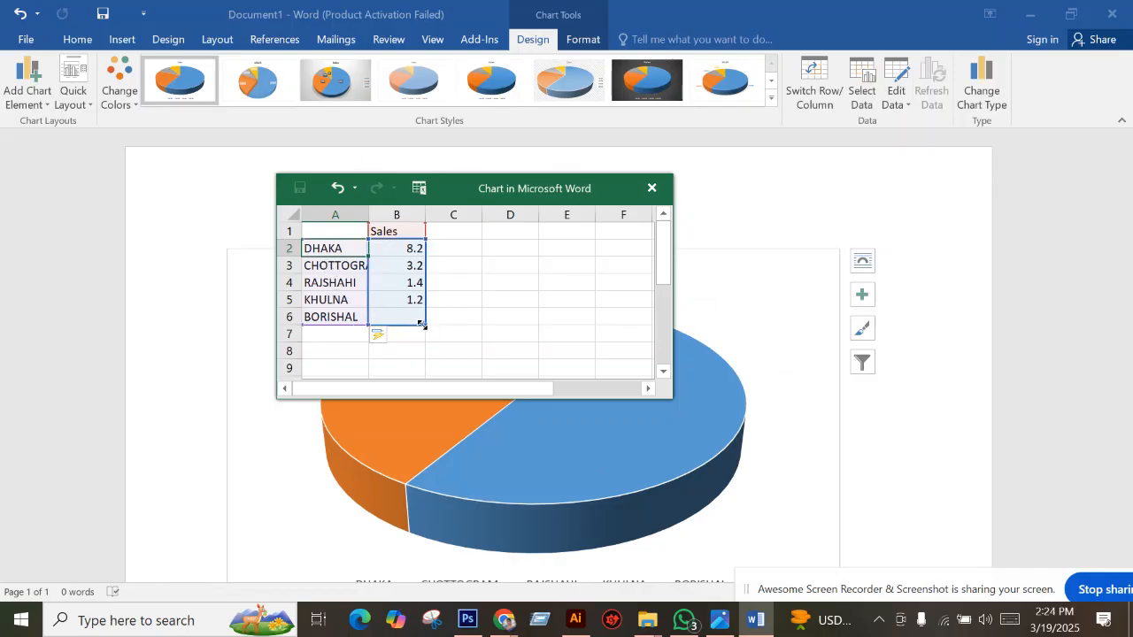
{"action": "left_click_drag", "start_coordinate": [425, 333], "coordinate": [431, 373]}
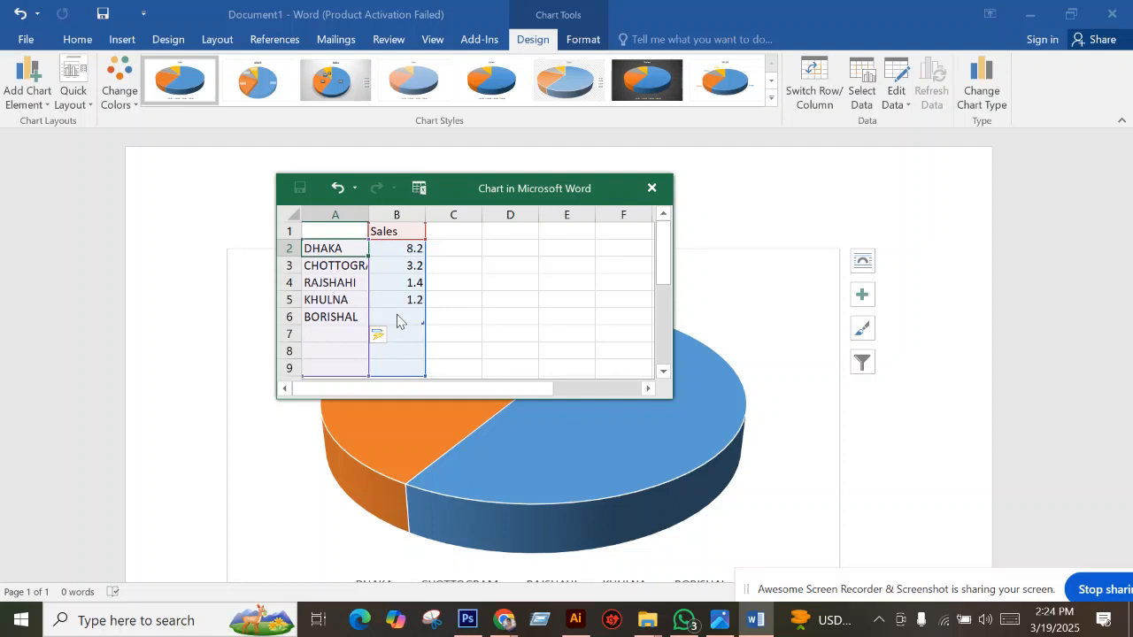
Look up the divisions after Barishal in the 3.jpg table, then return to Word and dismiss the news feed.
{"action": "left_click", "coordinate": [333, 333]}
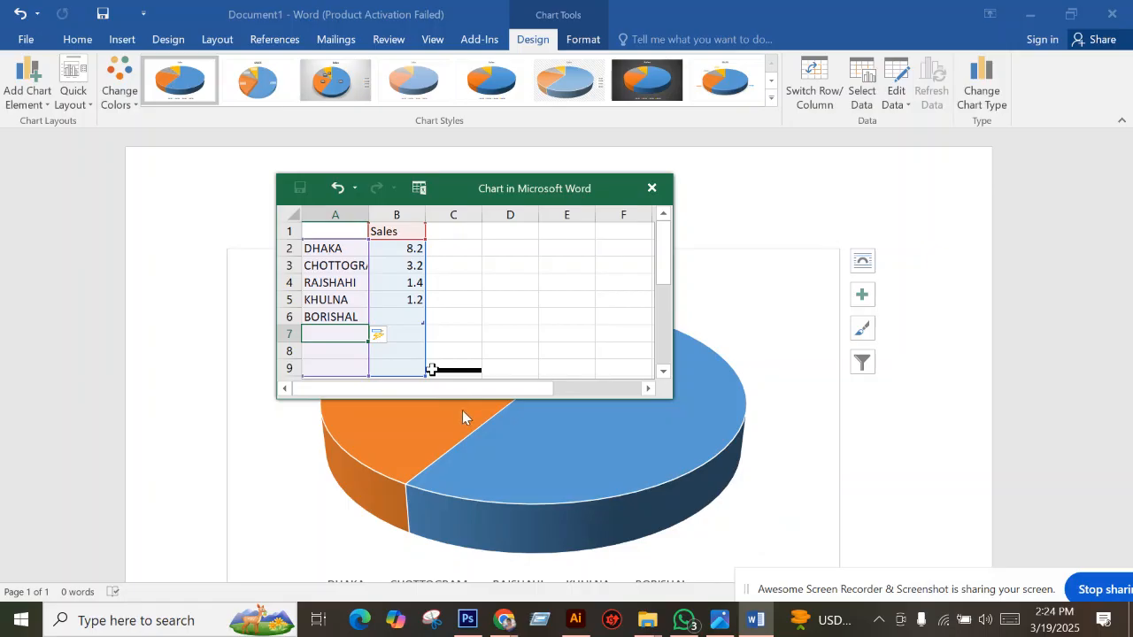
{"action": "double_click", "coordinate": [355, 335]}
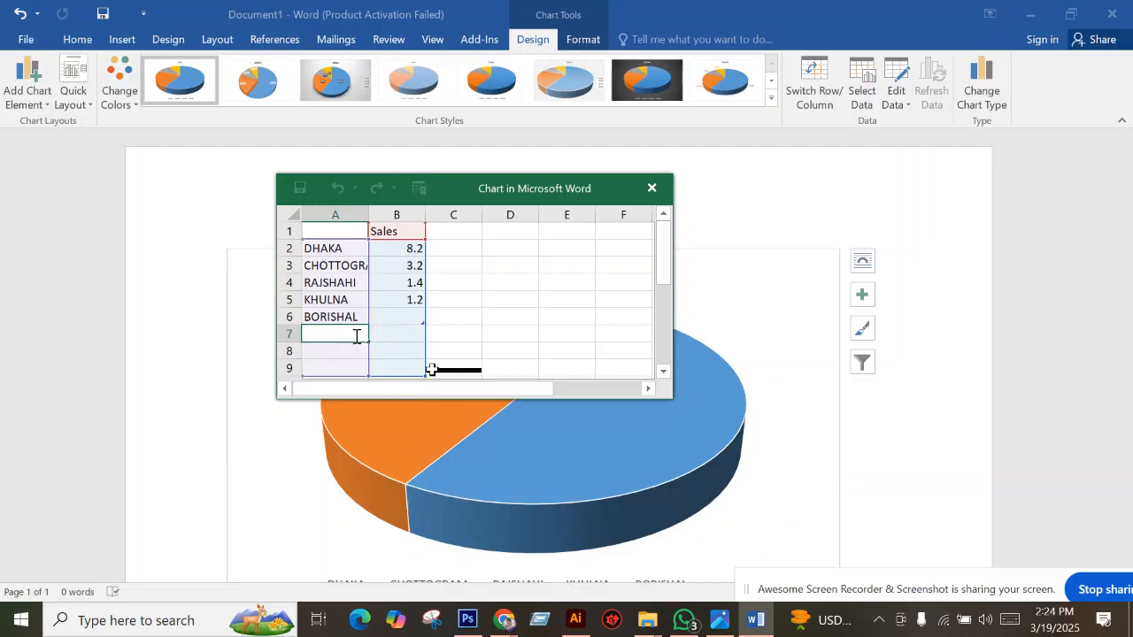
{"action": "key", "text": "Escape"}
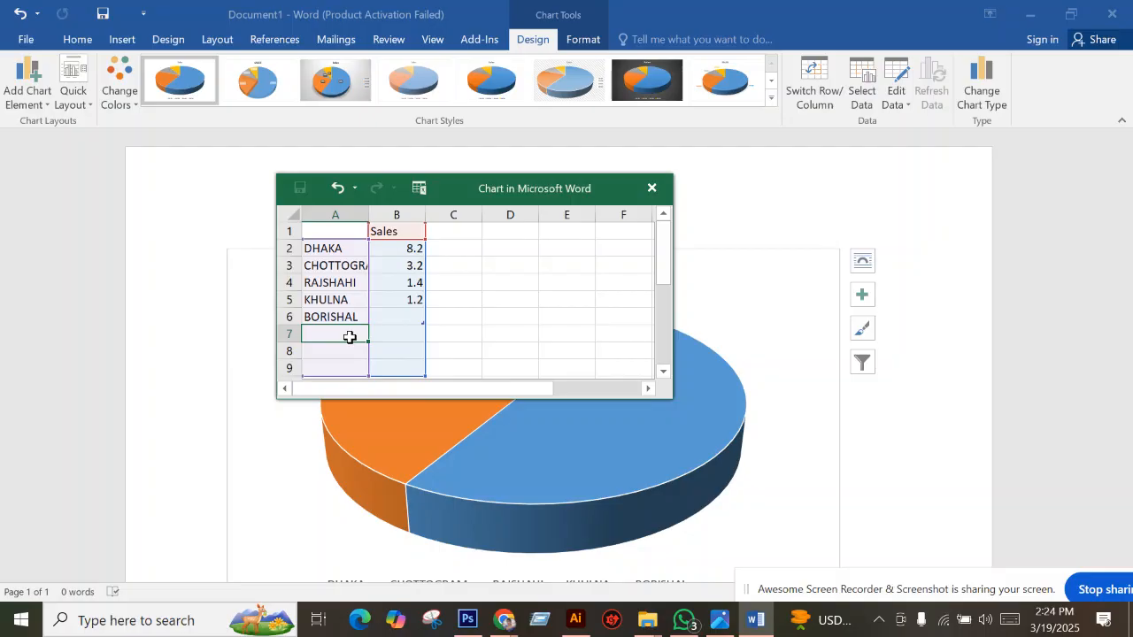
{"action": "left_click", "coordinate": [732, 628]}
{"action": "scroll", "coordinate": [540, 408], "scroll_direction": "down", "scroll_amount": 1}
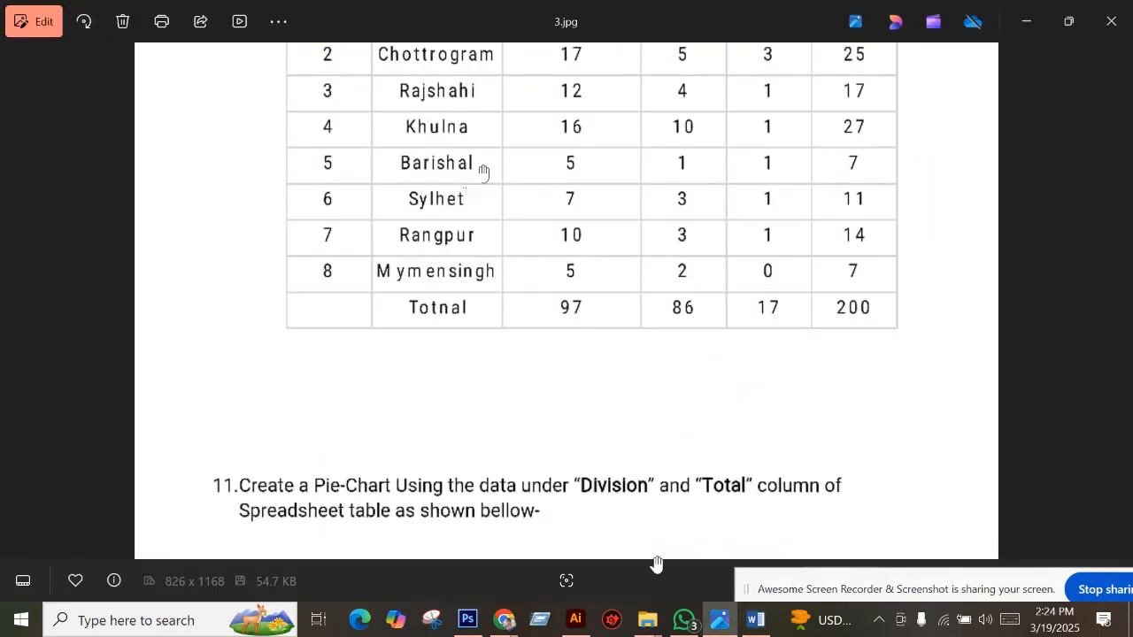
{"action": "left_click", "coordinate": [755, 620]}
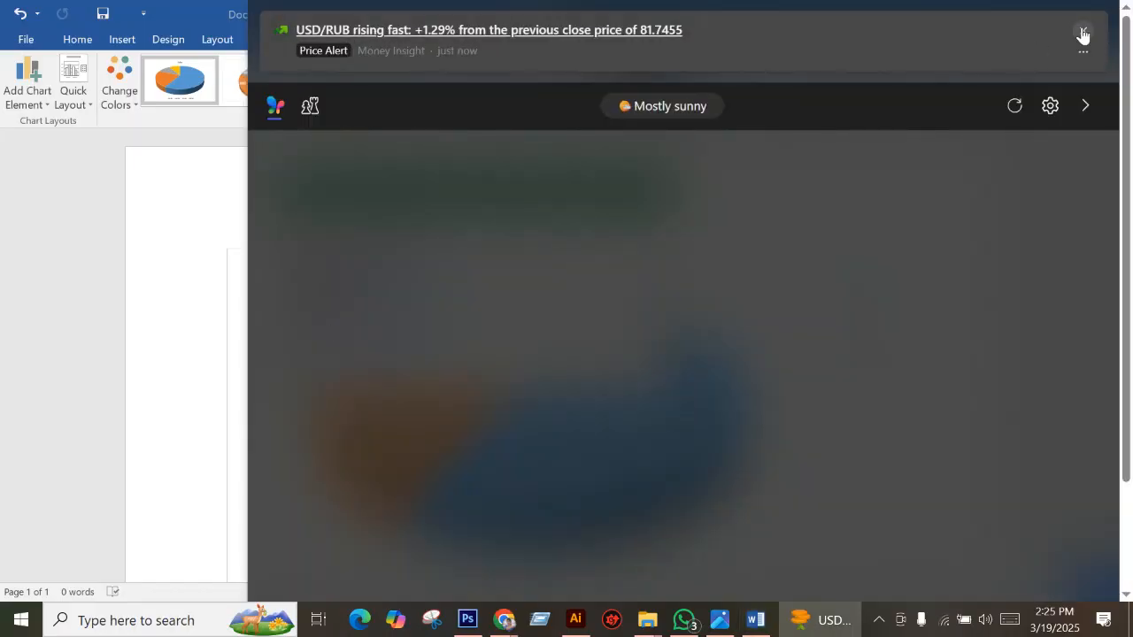
{"action": "left_click", "coordinate": [1082, 33]}
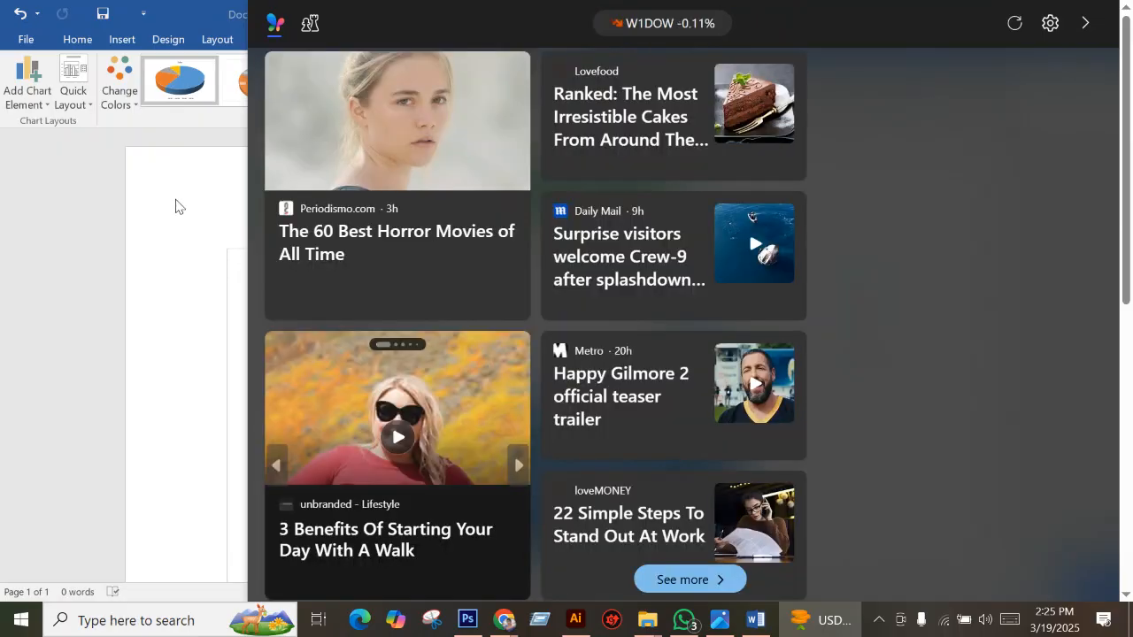
{"action": "left_click", "coordinate": [175, 206]}
Enter the category labels SYLET in A7, RANGPUR in A8 and RAJSHAHI in A9 of the chart data.
{"action": "left_click", "coordinate": [351, 330]}
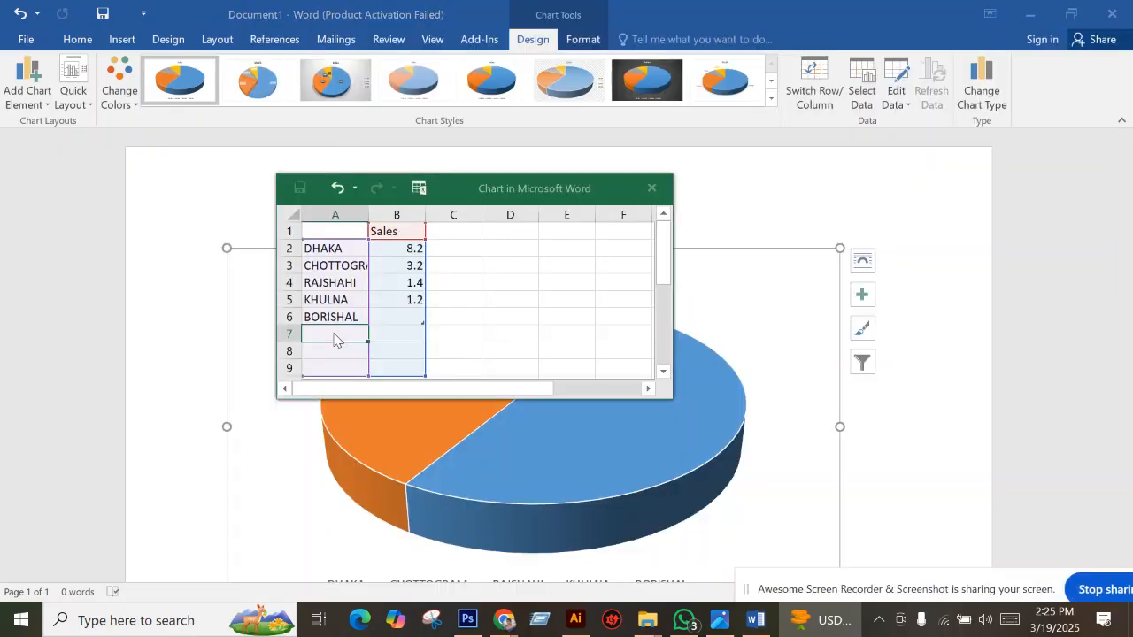
{"action": "type", "text": "SYLET"}
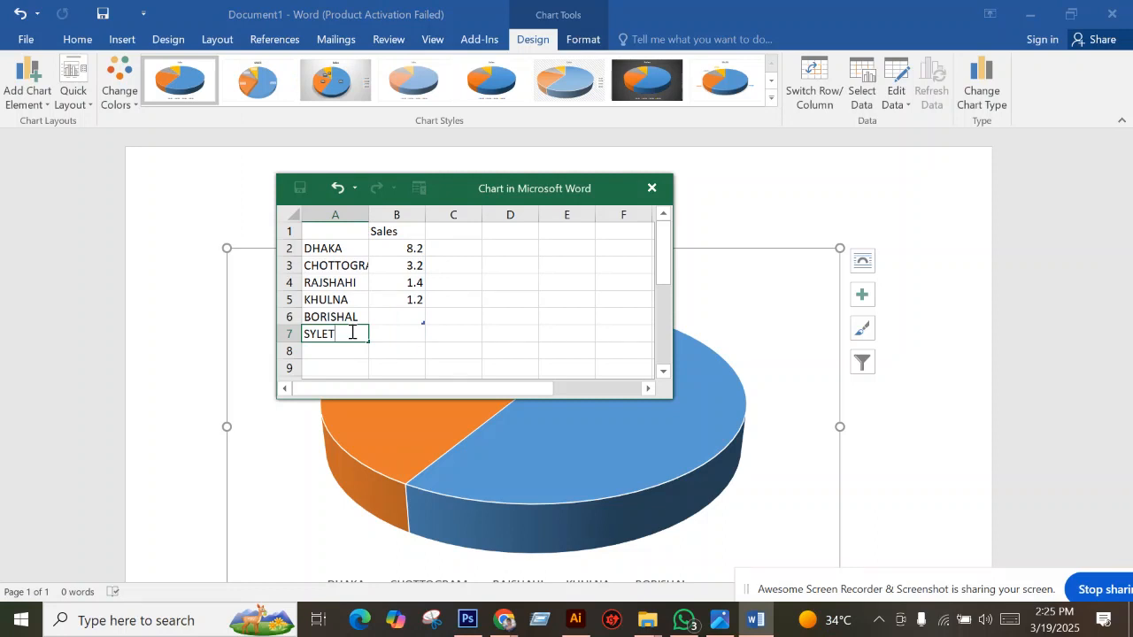
{"action": "key", "text": "Return"}
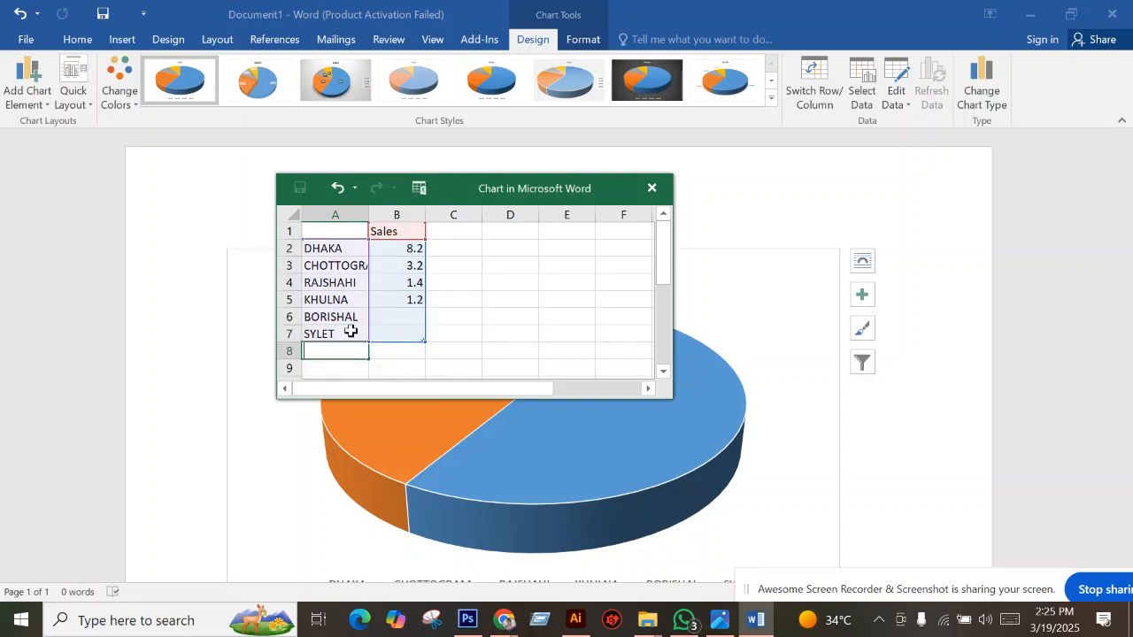
{"action": "type", "text": "RAJSHAHI"}
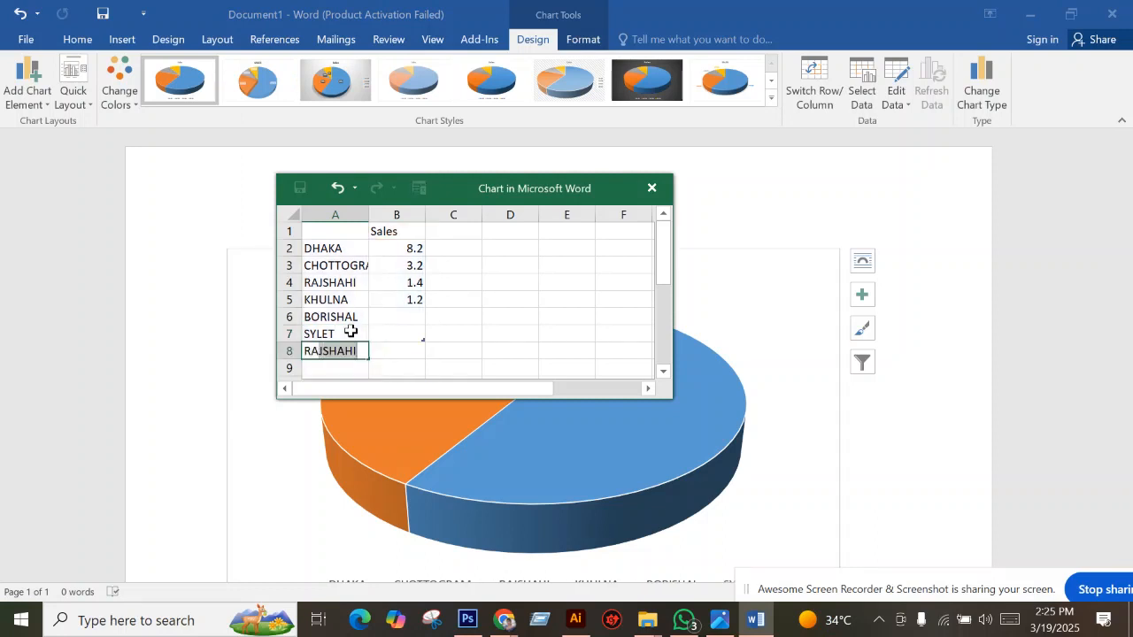
{"action": "type", "text": "NG"}
{"action": "key", "text": "Return"}
{"action": "type", "text": "RA"}
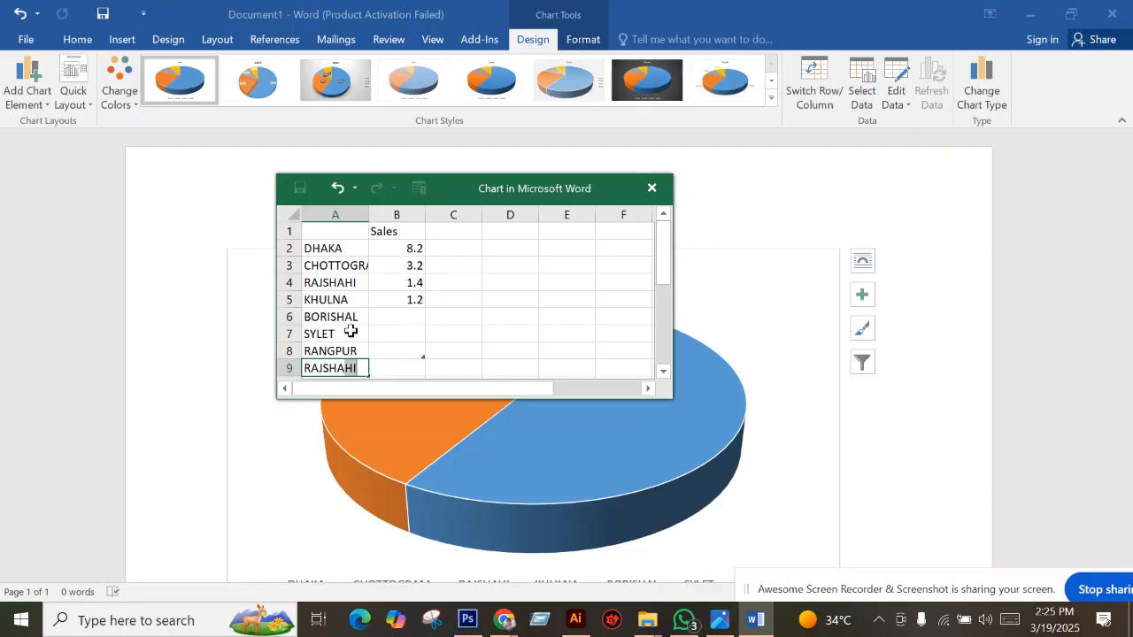
{"action": "left_click", "coordinate": [388, 251]}
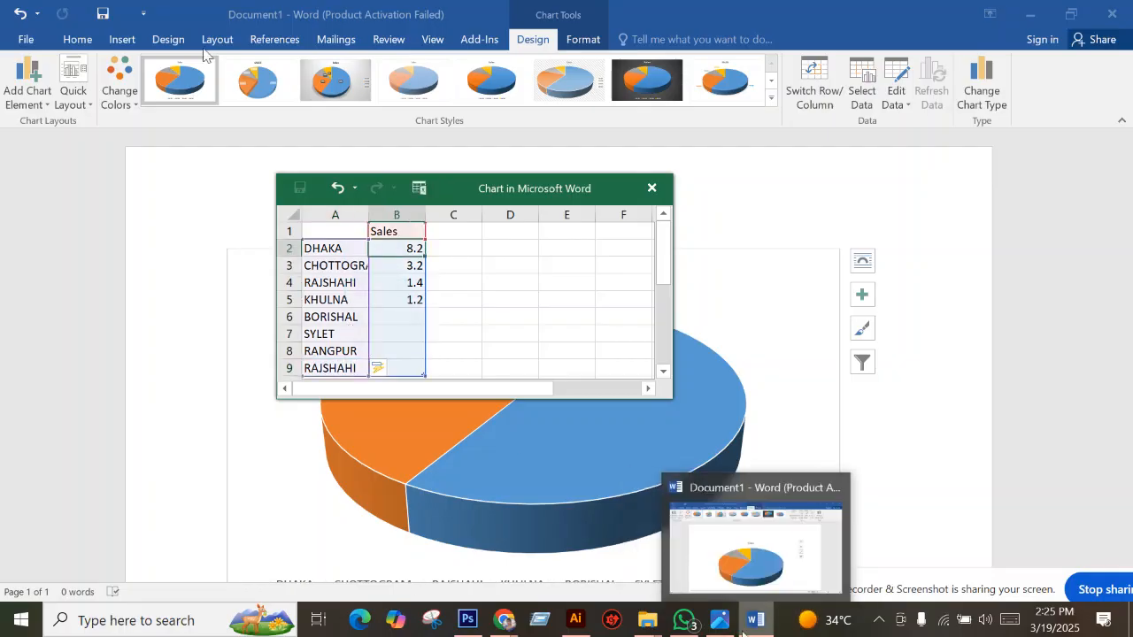
Consult the Total column in 3.jpg and set the DHAKA value in B2 to 92.
{"action": "left_click", "coordinate": [720, 620]}
{"action": "left_click_drag", "start_coordinate": [550, 193], "coordinate": [561, 347]}
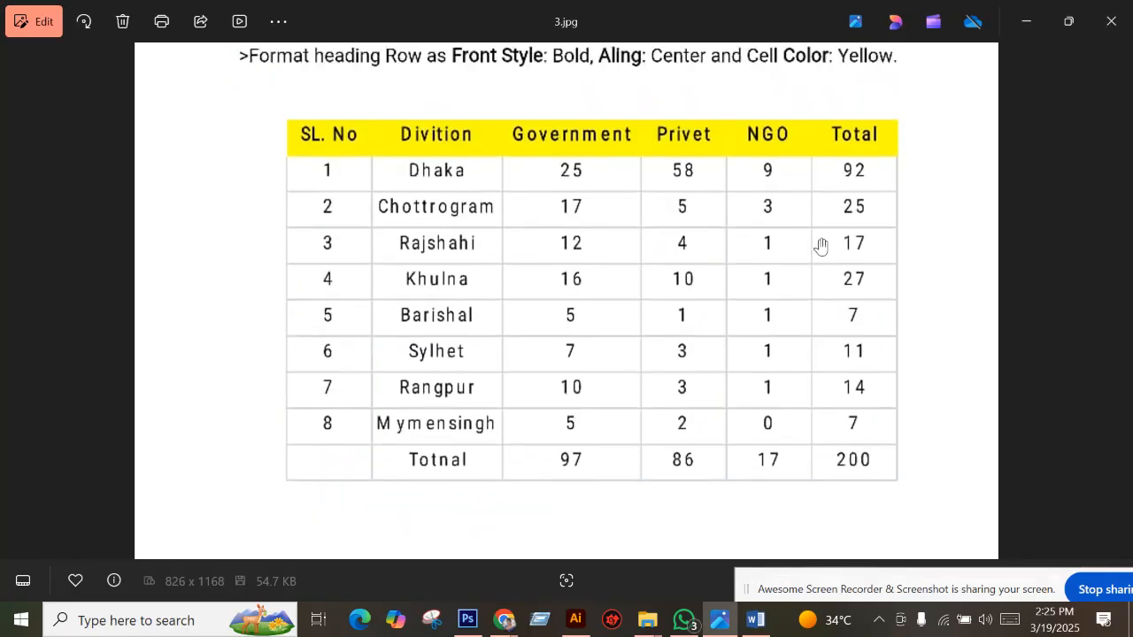
{"action": "left_click_drag", "start_coordinate": [820, 245], "coordinate": [761, 197]}
{"action": "scroll", "coordinate": [903, 168], "scroll_direction": "up", "scroll_amount": 1}
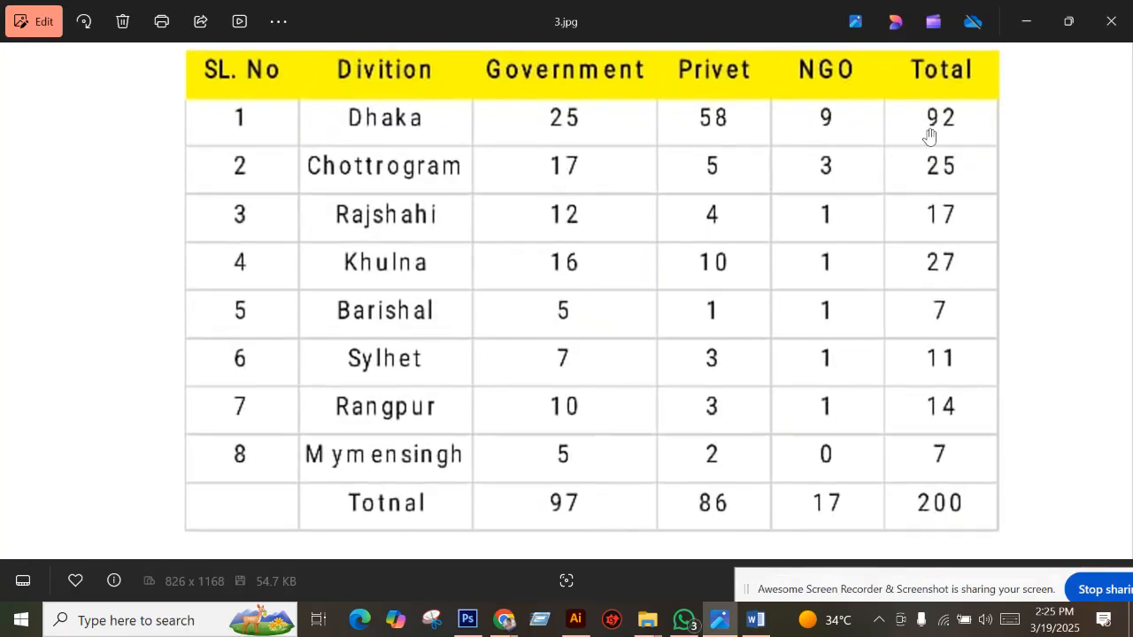
{"action": "left_click", "coordinate": [755, 619]}
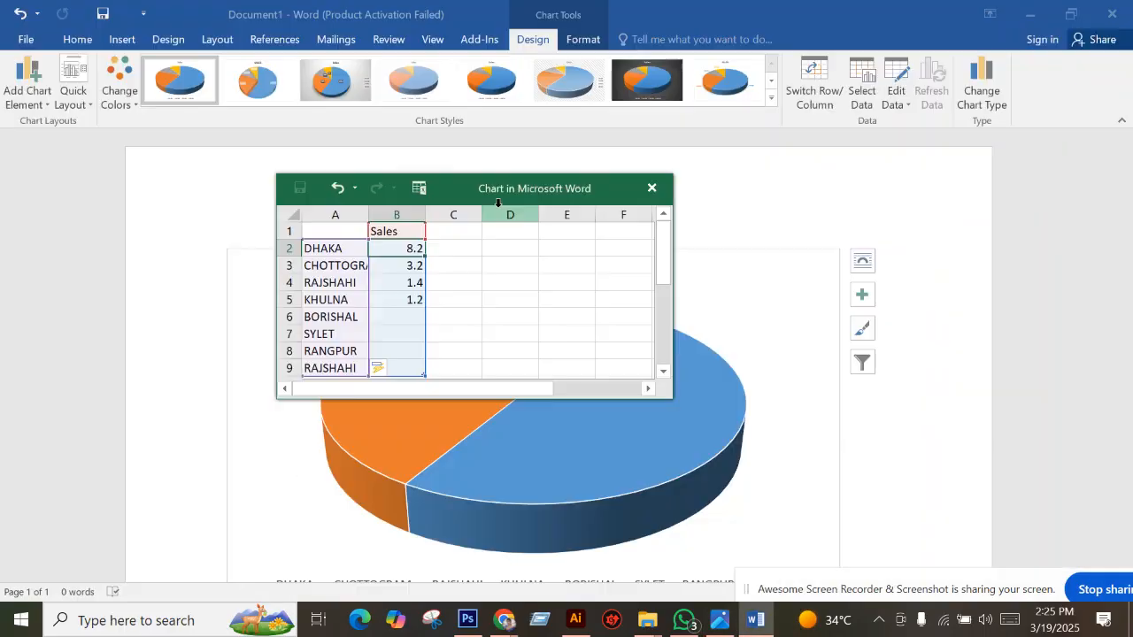
{"action": "double_click", "coordinate": [408, 247]}
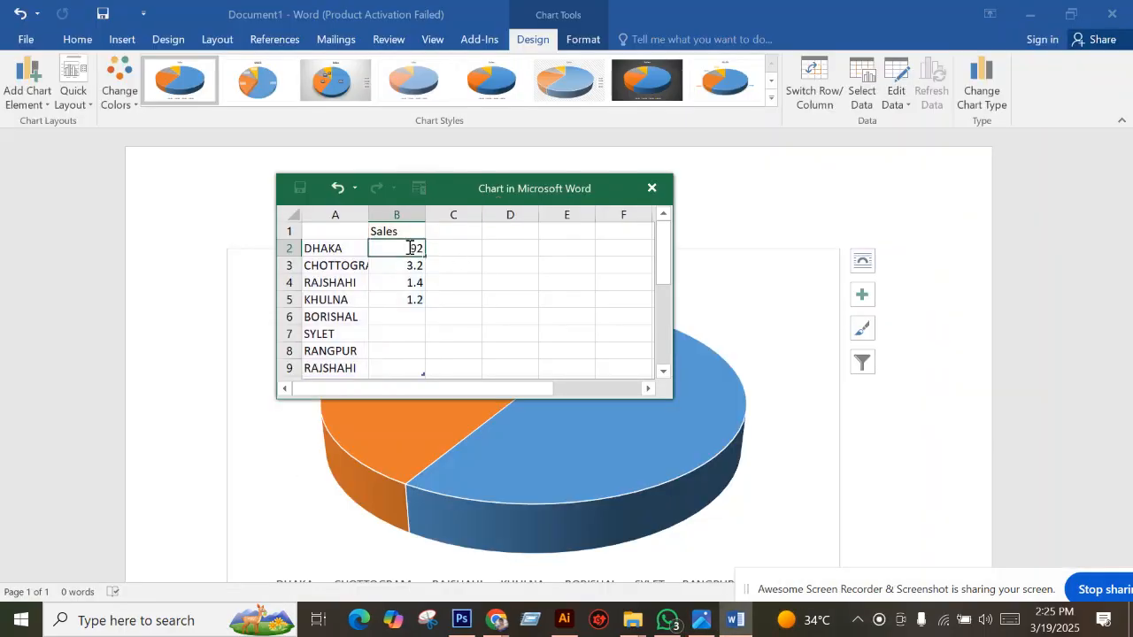
{"action": "key", "text": "Return"}
Enter 25 for CHOTTOGRAM, 17 for RAJSHAHI and 27 for KHULNA in B3 to B5.
{"action": "type", "text": "25"}
{"action": "key", "text": "Return"}
{"action": "type", "text": "17"}
{"action": "key", "text": "Return"}
{"action": "type", "text": "27"}
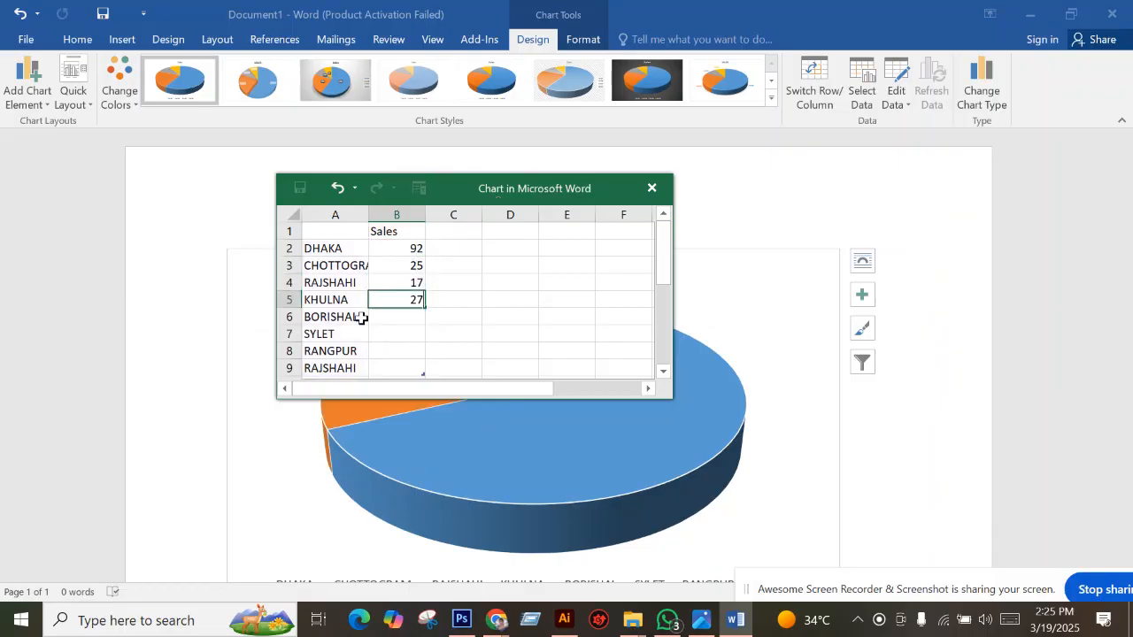
{"action": "key", "text": "Return"}
Check the remaining totals in 3.jpg, then enter 7 for BORISHAL in B6 and 1 for SYLET in B7.
{"action": "scroll", "coordinate": [481, 363], "scroll_direction": "down", "scroll_amount": 2}
{"action": "scroll", "coordinate": [501, 445], "scroll_direction": "up", "scroll_amount": 1}
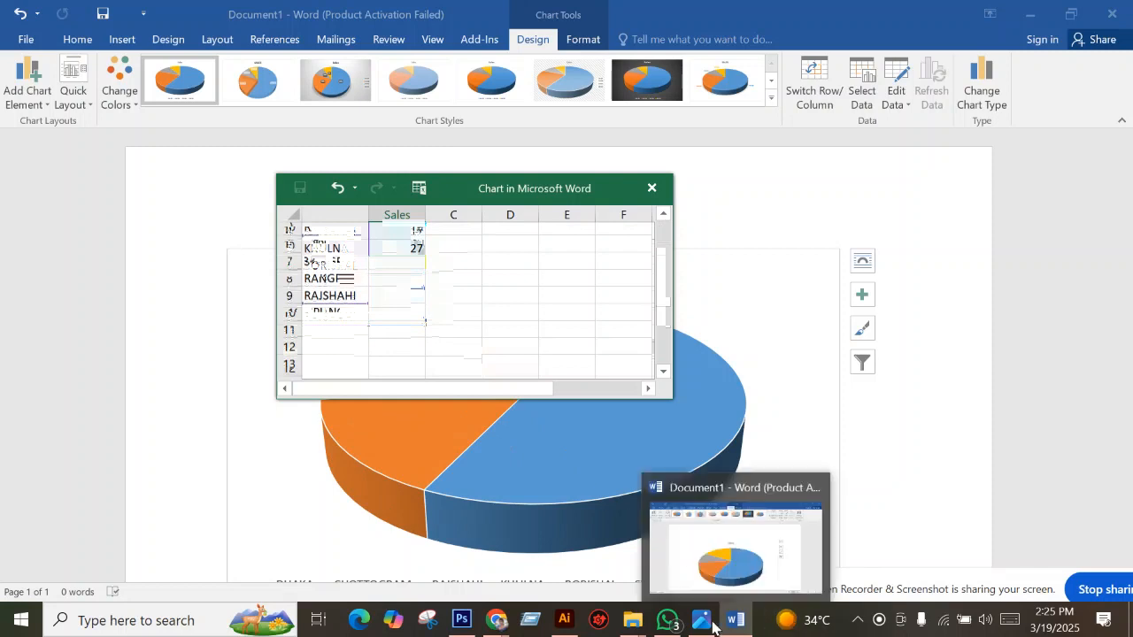
{"action": "left_click", "coordinate": [706, 583]}
{"action": "scroll", "coordinate": [761, 372], "scroll_direction": "down", "scroll_amount": 1}
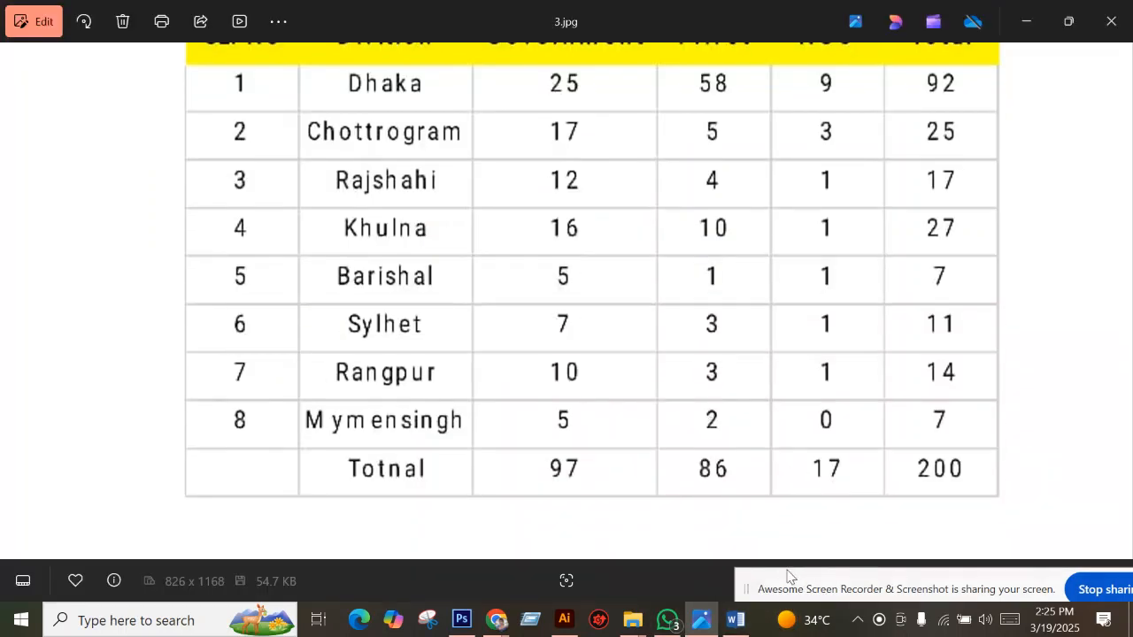
{"action": "left_click", "coordinate": [735, 620]}
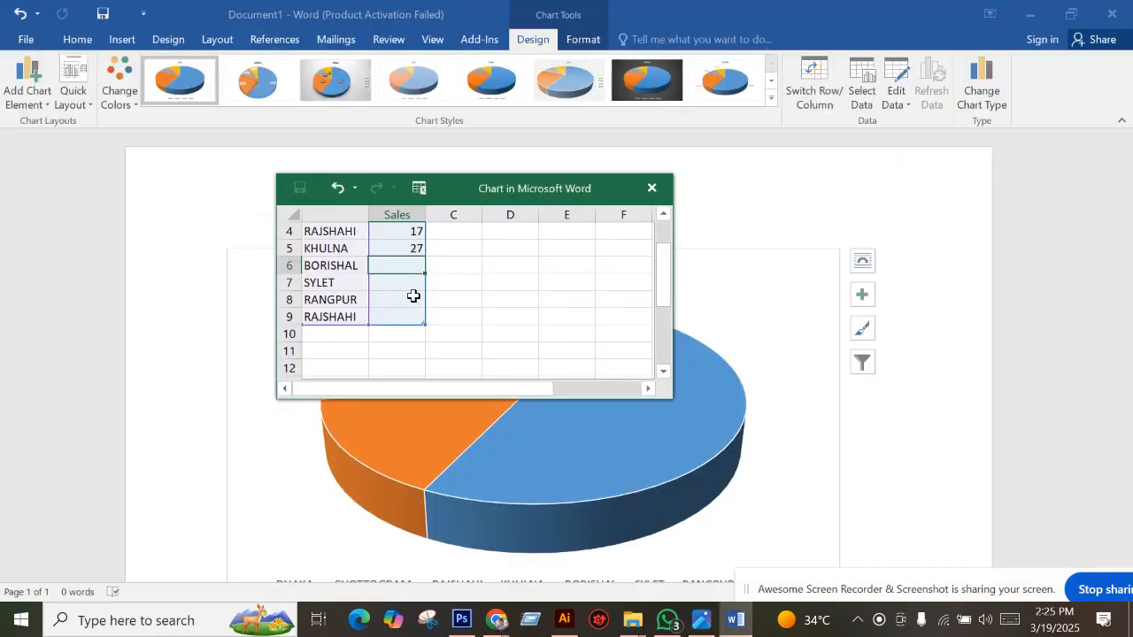
{"action": "type", "text": "7"}
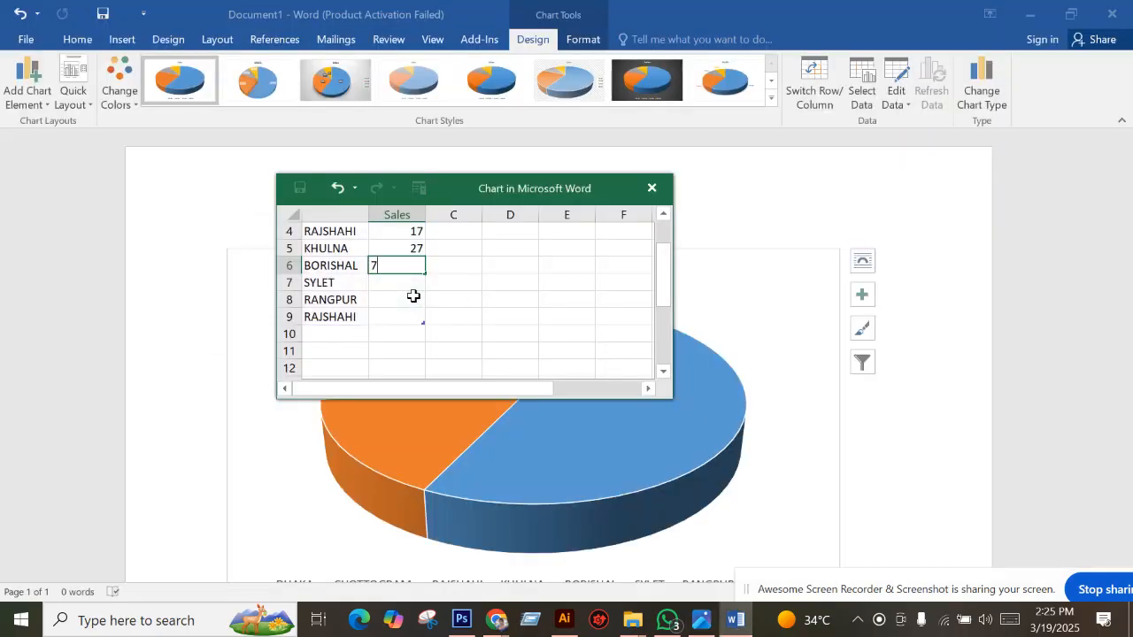
{"action": "key", "text": "Return"}
{"action": "type", "text": "1"}
{"action": "key", "text": "Return"}
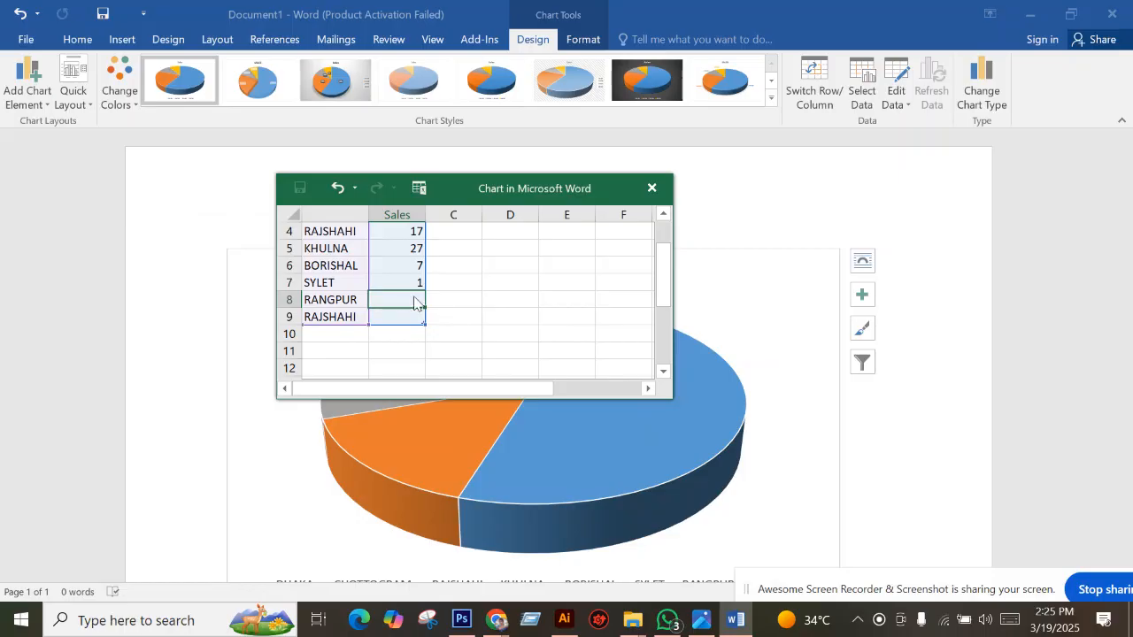
Enter 14 for RANGPUR in B8 and 7 for the last category in B9.
{"action": "type", "text": "14"}
{"action": "key", "text": "Return"}
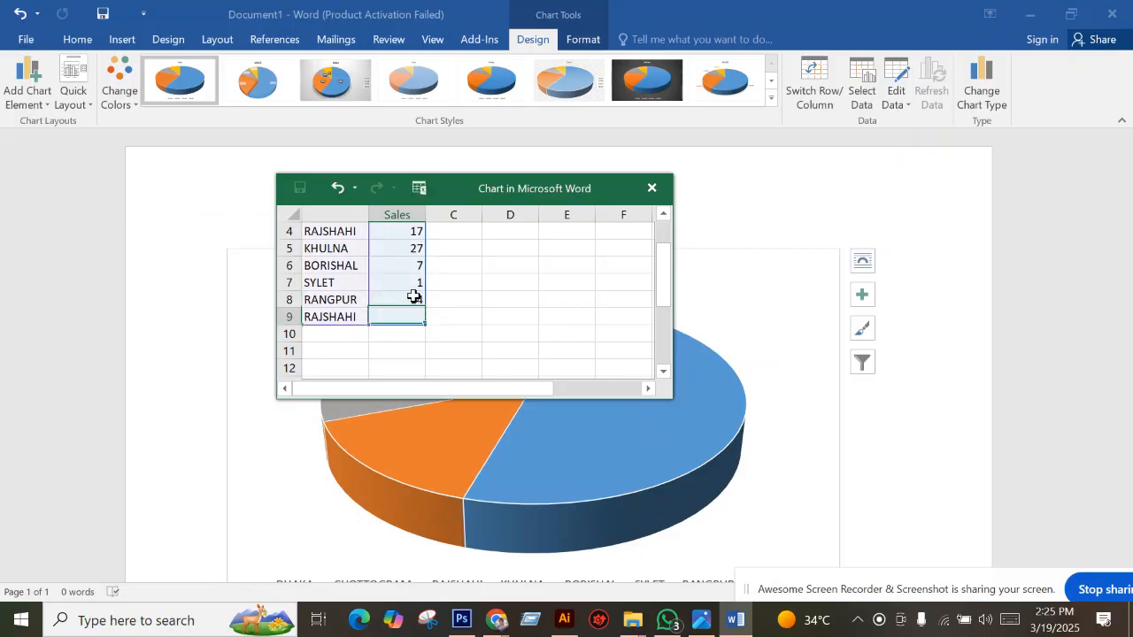
{"action": "type", "text": "7"}
{"action": "left_click", "coordinate": [500, 272]}
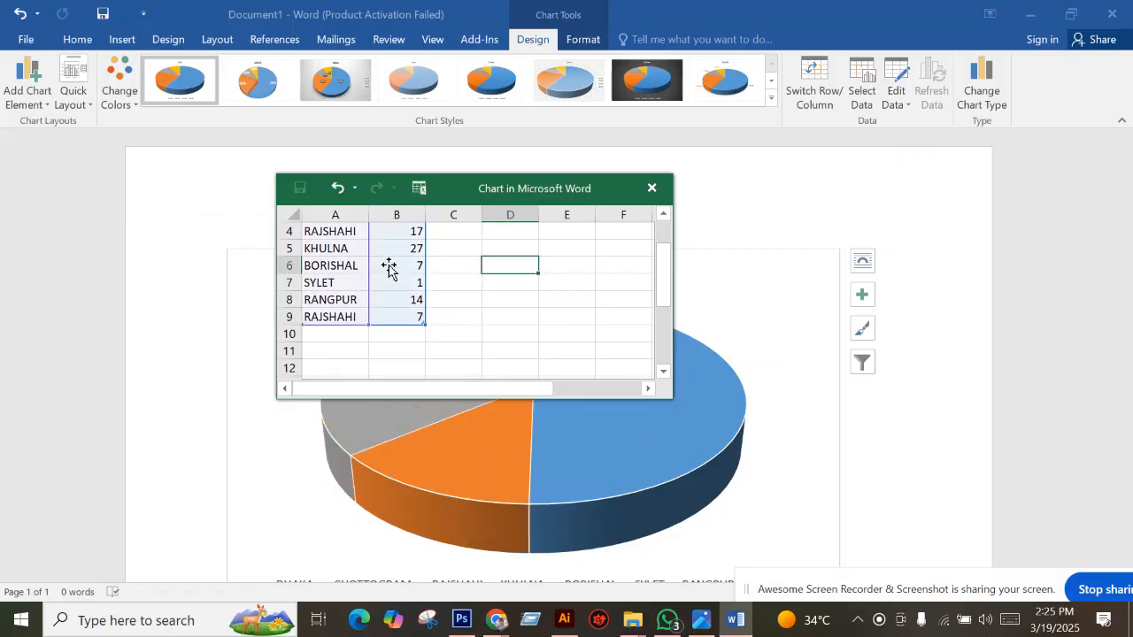
Review the completed chart data from the first row and close the data sheet window.
{"action": "scroll", "coordinate": [389, 266], "scroll_direction": "up", "scroll_amount": 2}
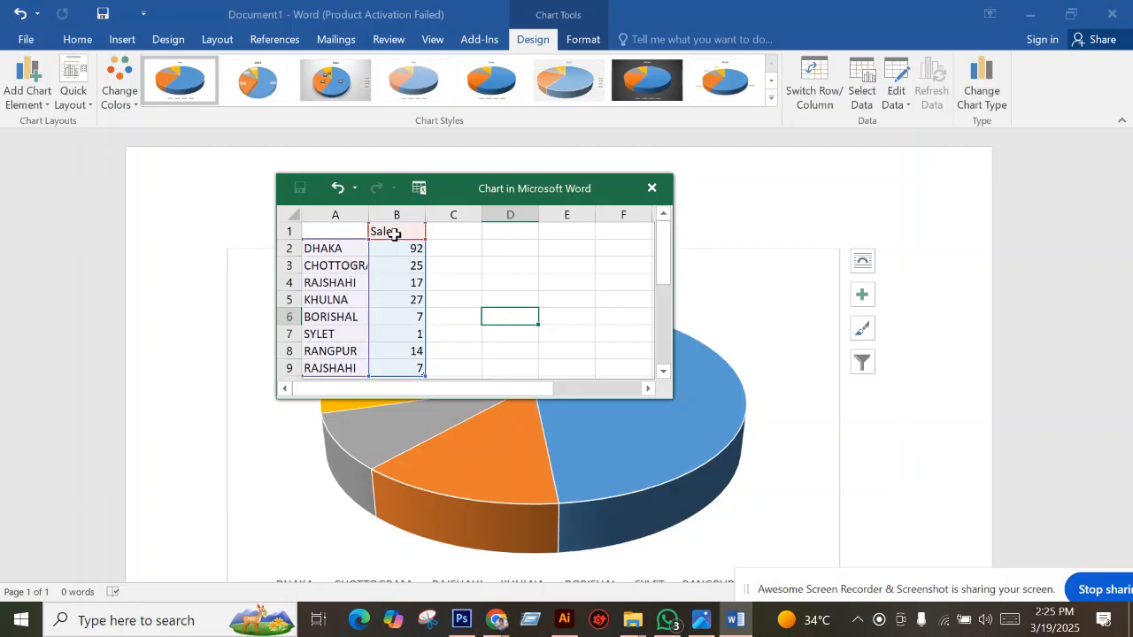
{"action": "left_click", "coordinate": [394, 232]}
{"action": "mouse_move", "coordinate": [464, 204]}
{"action": "left_mouse_down"}
{"action": "mouse_move", "coordinate": [504, 402]}
{"action": "mouse_move", "coordinate": [477, 235]}
{"action": "mouse_move", "coordinate": [550, 336]}
{"action": "mouse_move", "coordinate": [471, 223]}
{"action": "left_mouse_up"}
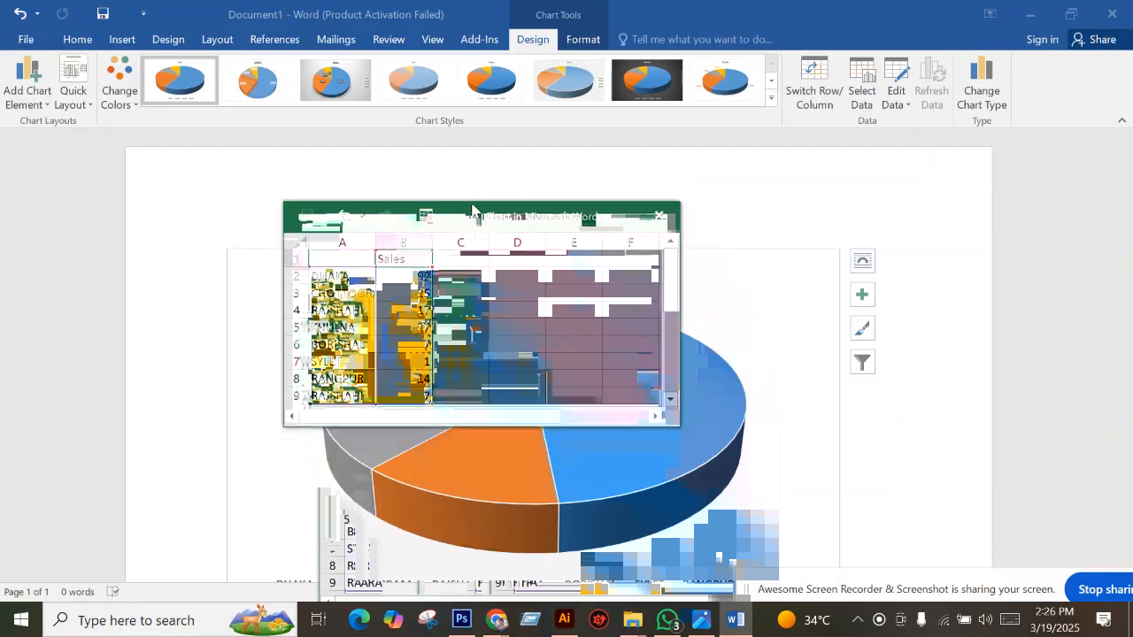
{"action": "left_click", "coordinate": [659, 221]}
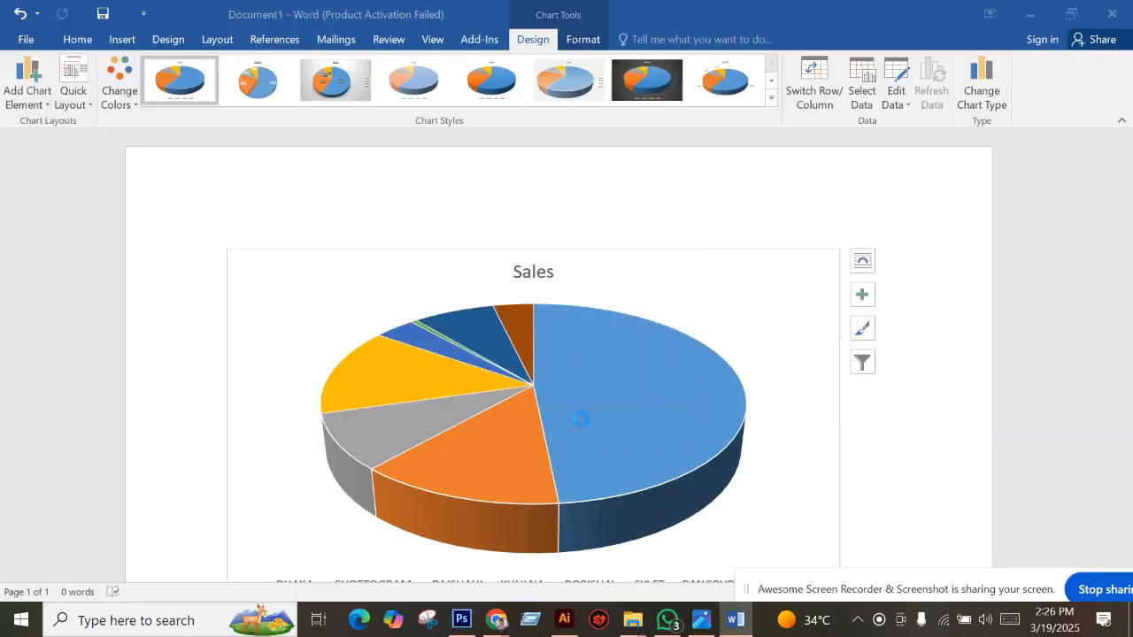
{"action": "scroll", "coordinate": [581, 425], "scroll_direction": "down", "scroll_amount": 1}
{"action": "scroll", "coordinate": [586, 416], "scroll_direction": "up", "scroll_amount": 1}
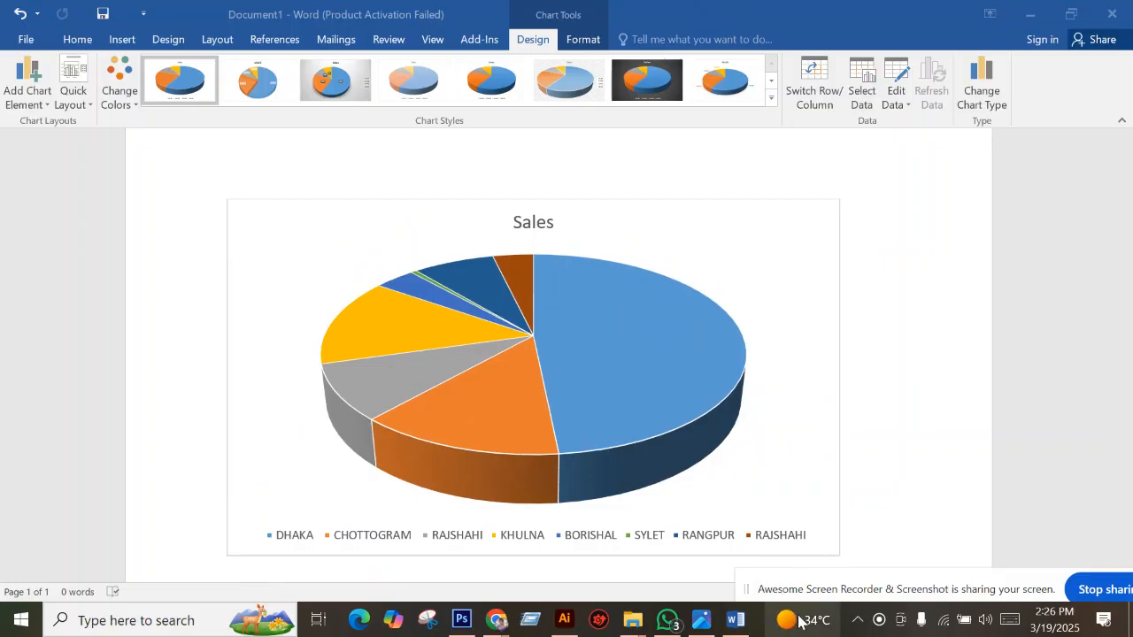
Examine the title, slice colours, data labels and legend of the sample pie chart in 5.jpg, then return to the Word document.
{"action": "mouse_move", "coordinate": [734, 625]}
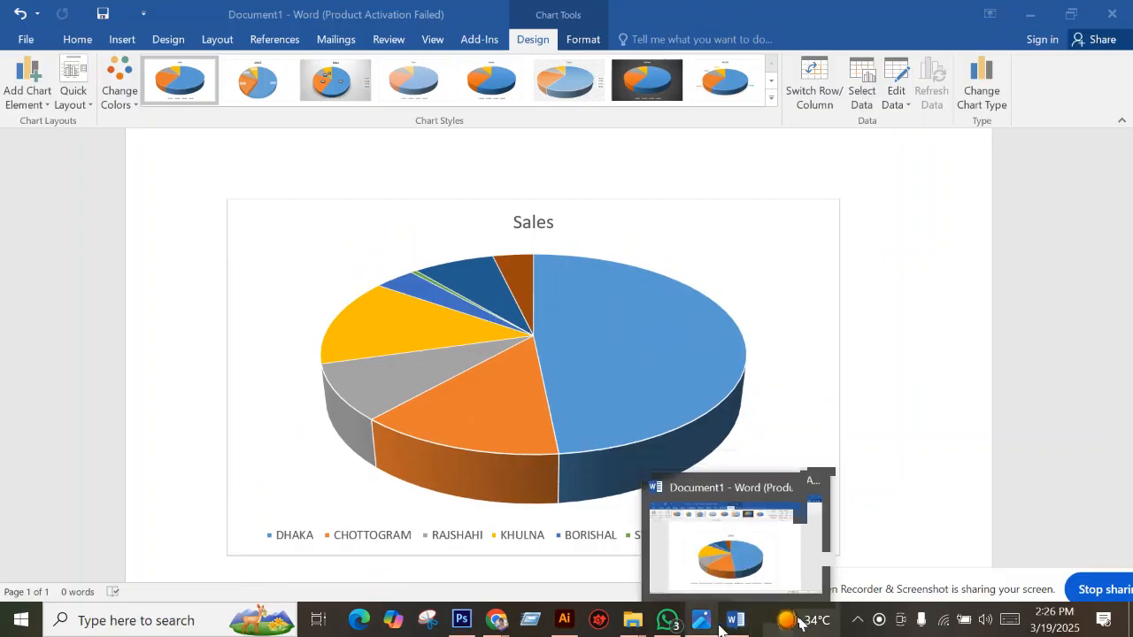
{"action": "left_click", "coordinate": [706, 626]}
{"action": "scroll", "coordinate": [693, 315], "scroll_direction": "down", "scroll_amount": 4}
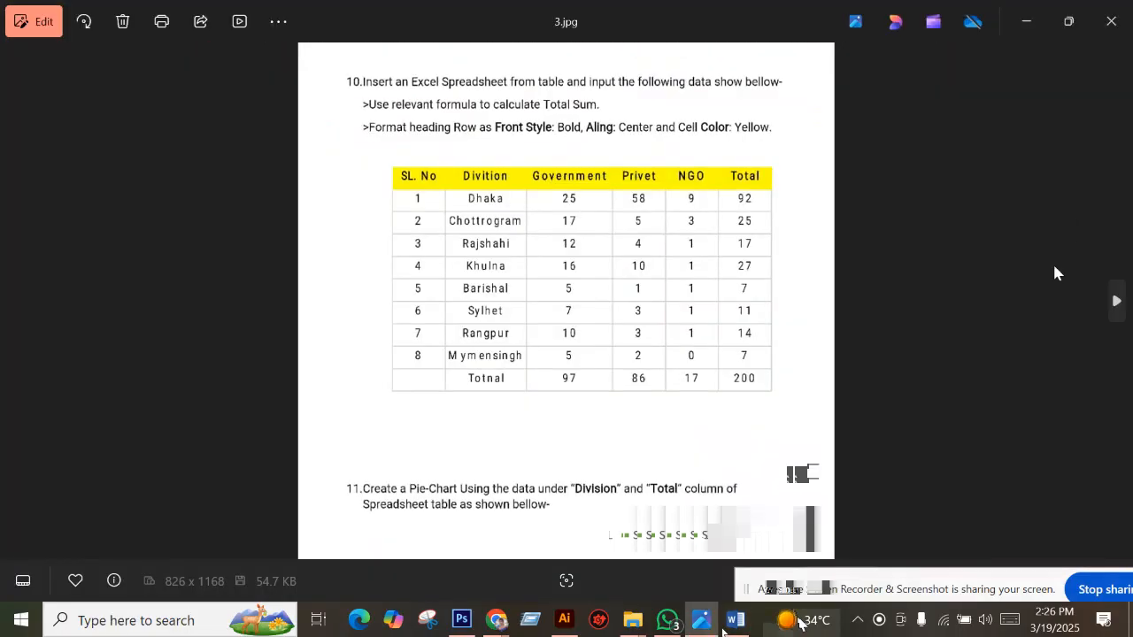
{"action": "left_click", "coordinate": [1117, 299]}
{"action": "left_click", "coordinate": [1130, 338]}
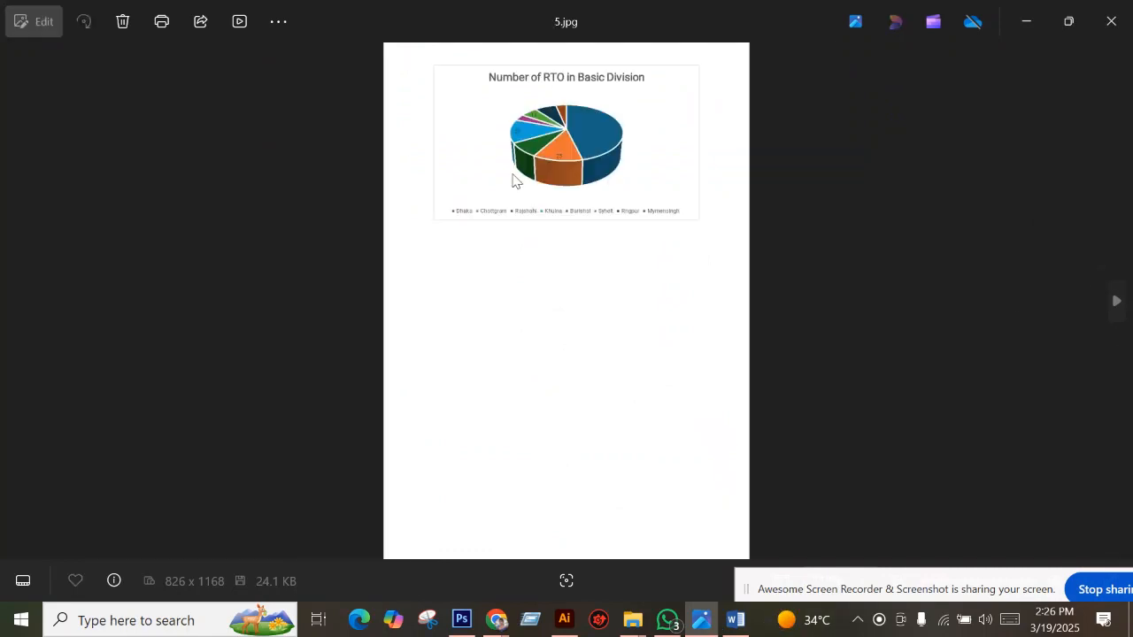
{"action": "scroll", "coordinate": [716, 192], "scroll_direction": "up", "scroll_amount": 4}
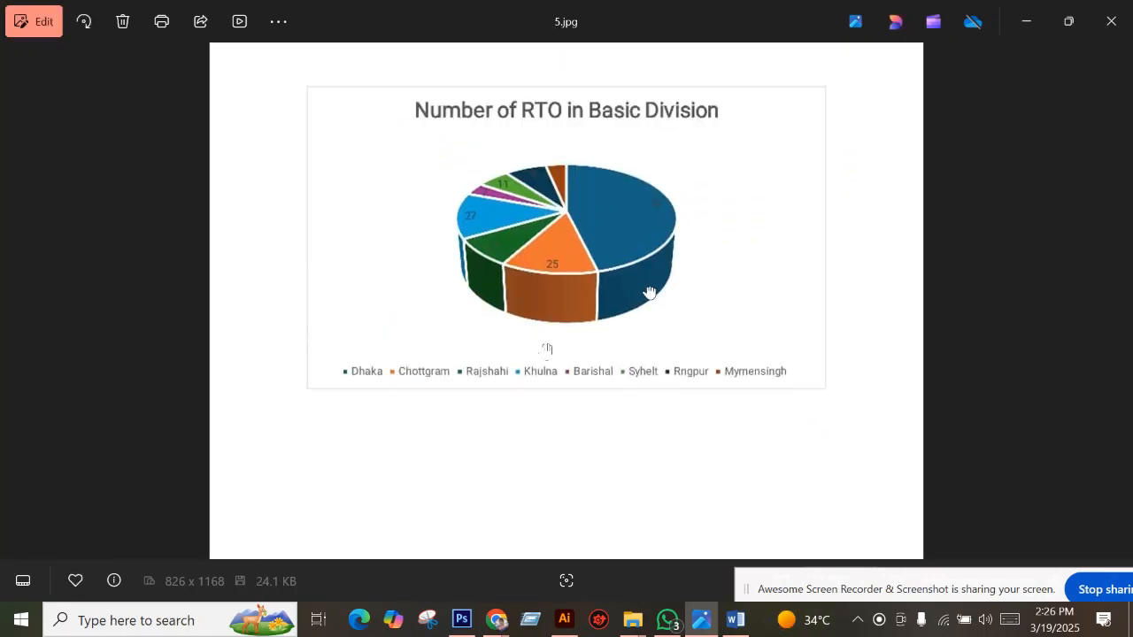
{"action": "scroll", "coordinate": [649, 293], "scroll_direction": "up", "scroll_amount": 1}
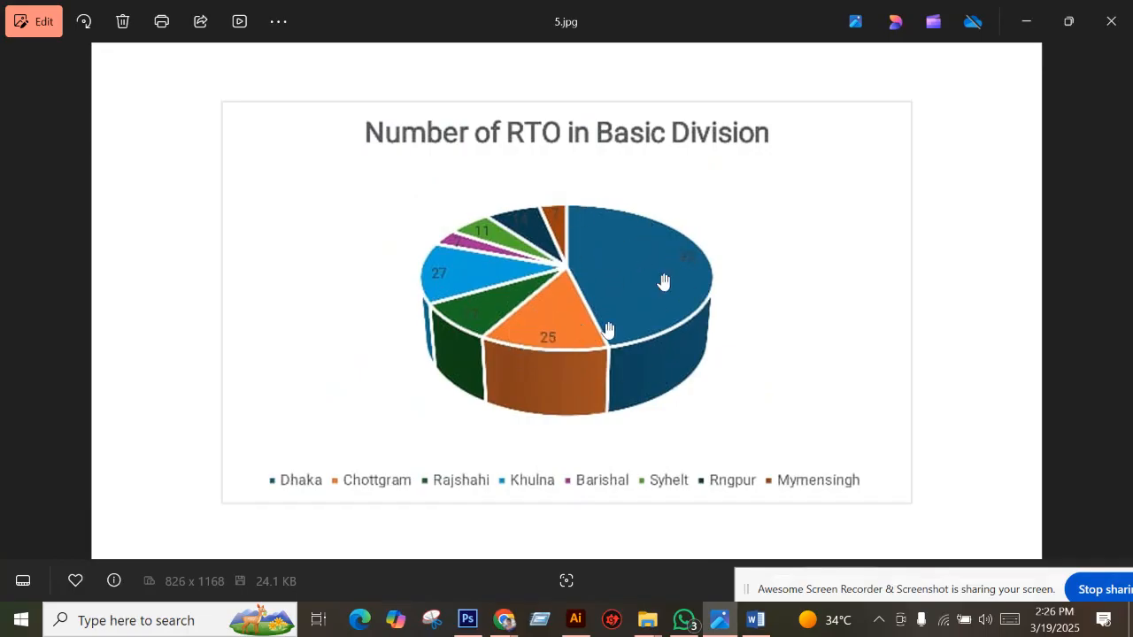
{"action": "scroll", "coordinate": [664, 281], "scroll_direction": "up", "scroll_amount": 2}
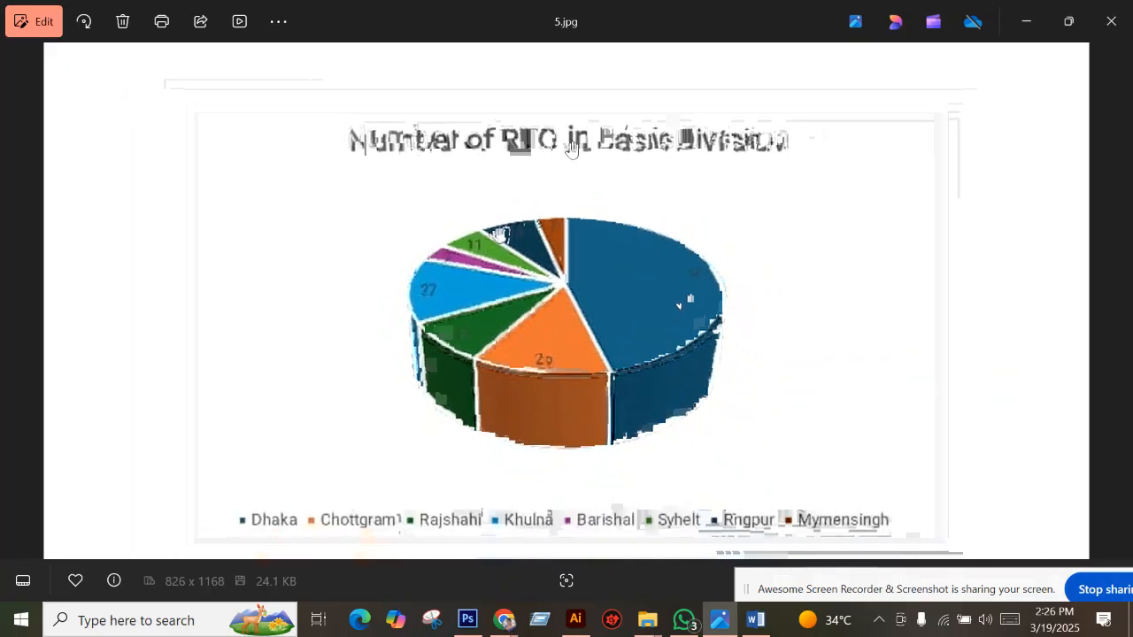
{"action": "left_click", "coordinate": [756, 619]}
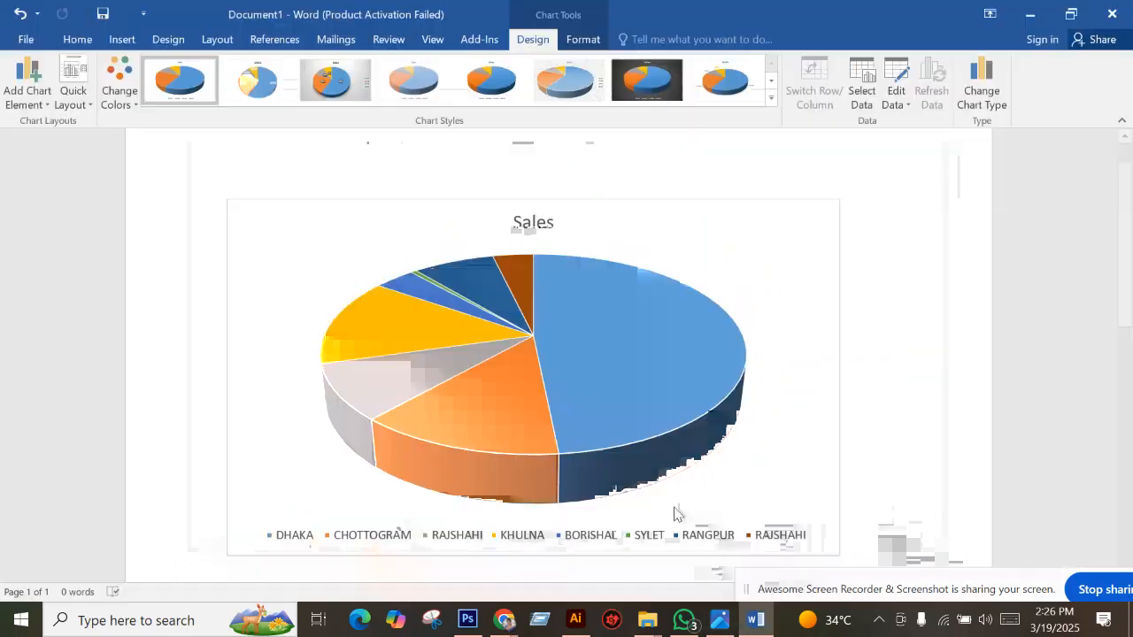
Replace the chart title with NUMBER OF RTO BASIC DVISION, checking the title wording against the sample chart in 5.jpg.
{"action": "left_click", "coordinate": [542, 222]}
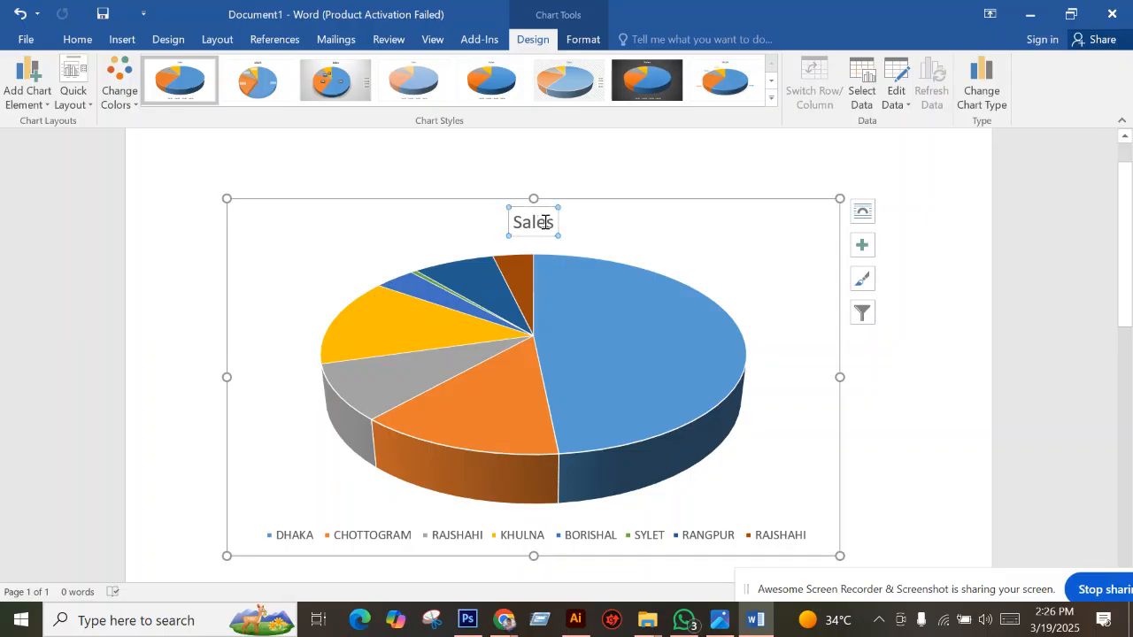
{"action": "double_click", "coordinate": [545, 221]}
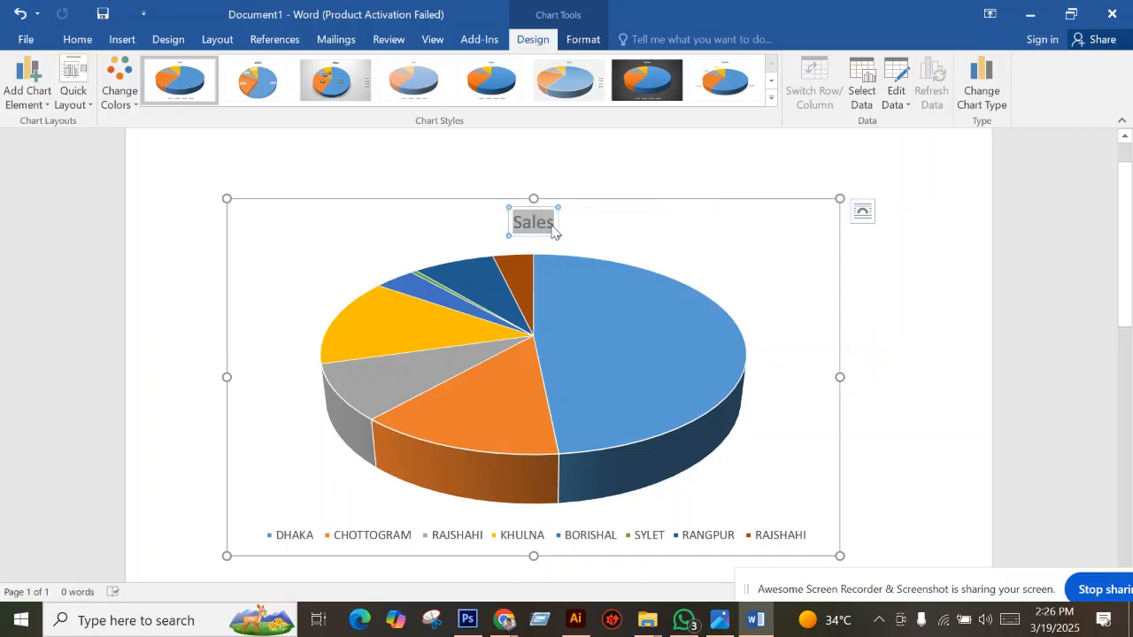
{"action": "type", "text": "NUM"}
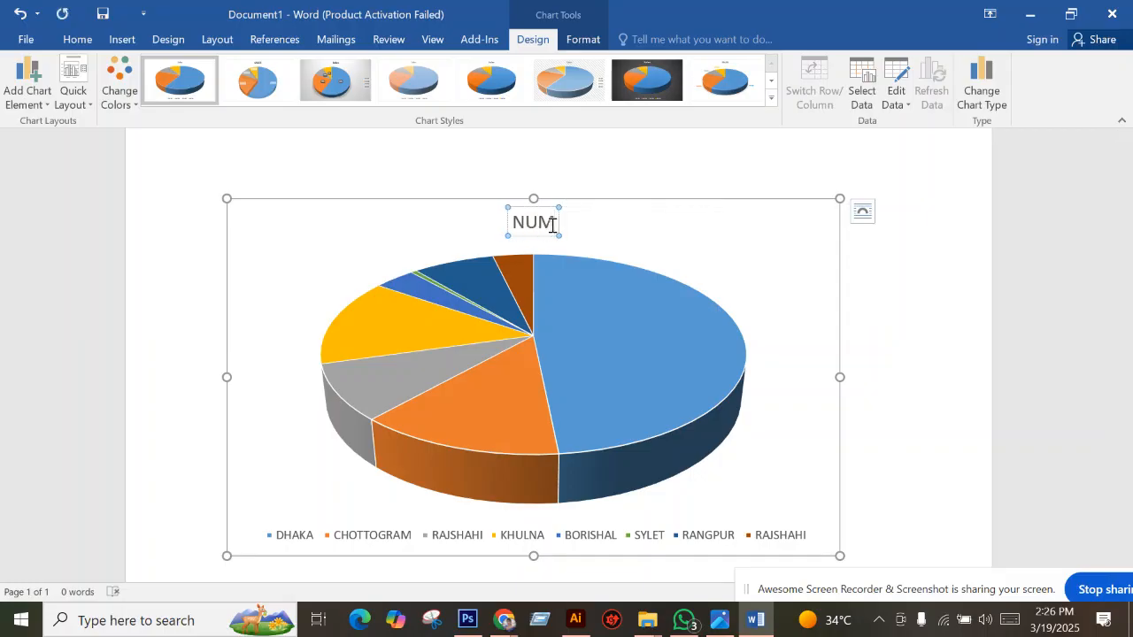
{"action": "type", "text": "BER O"}
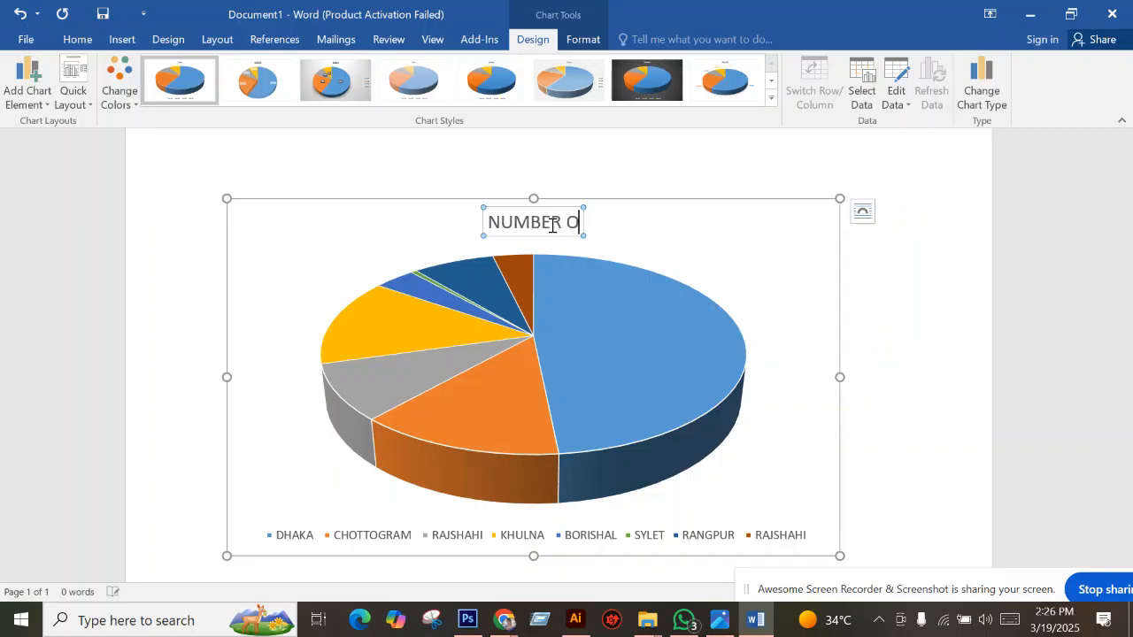
{"action": "type", "text": "F RT"}
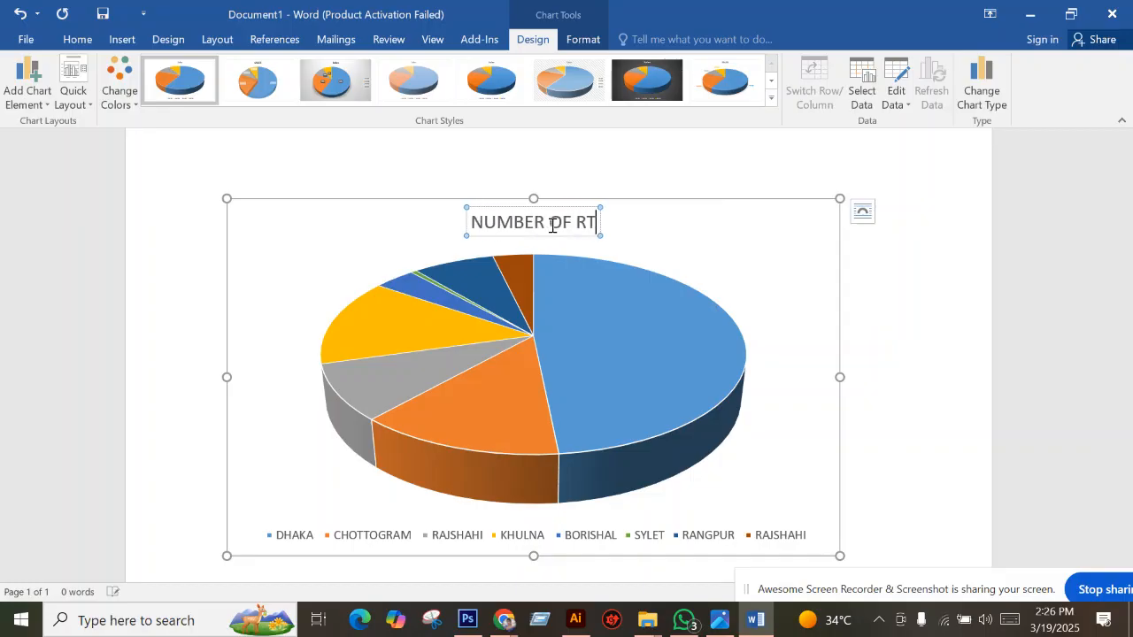
{"action": "type", "text": "O BASIC"}
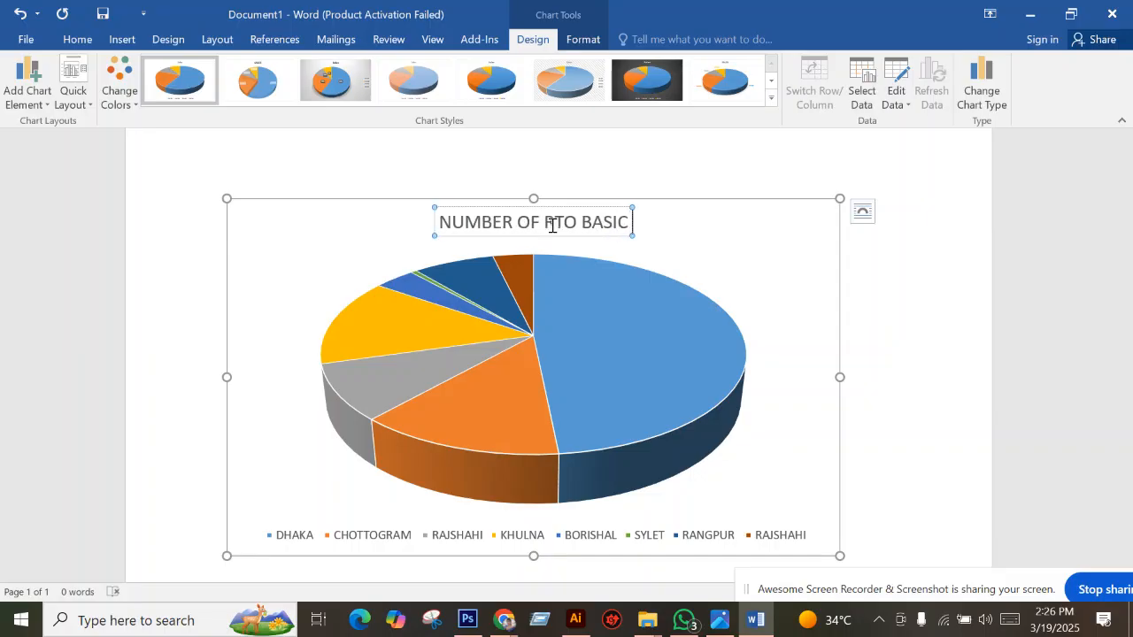
{"action": "type", "text": " D"}
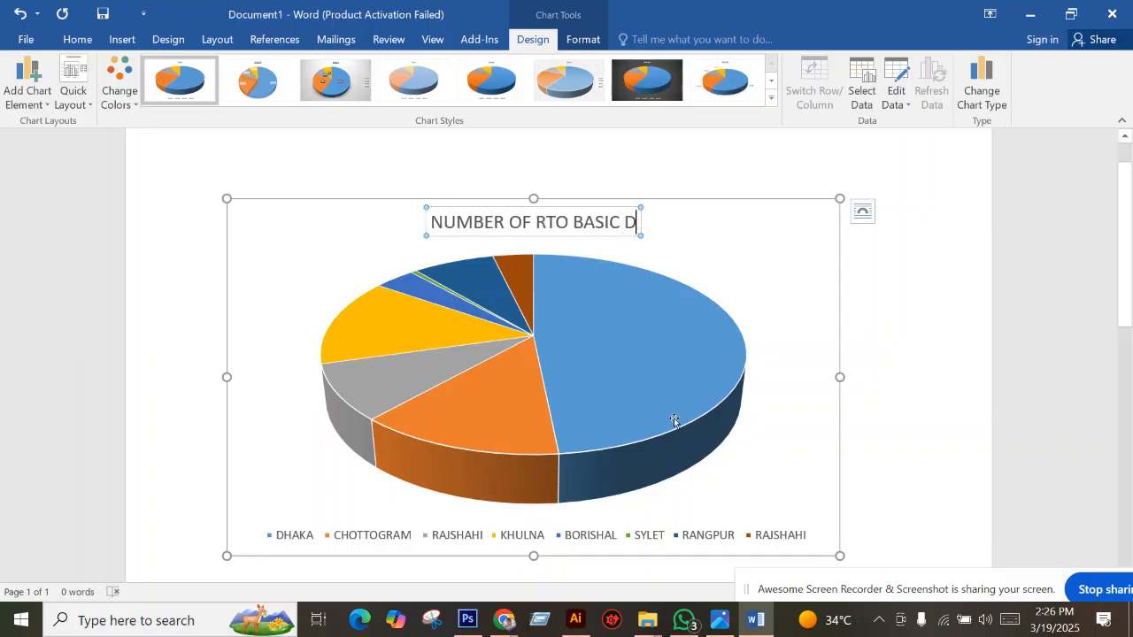
{"action": "type", "text": "V"}
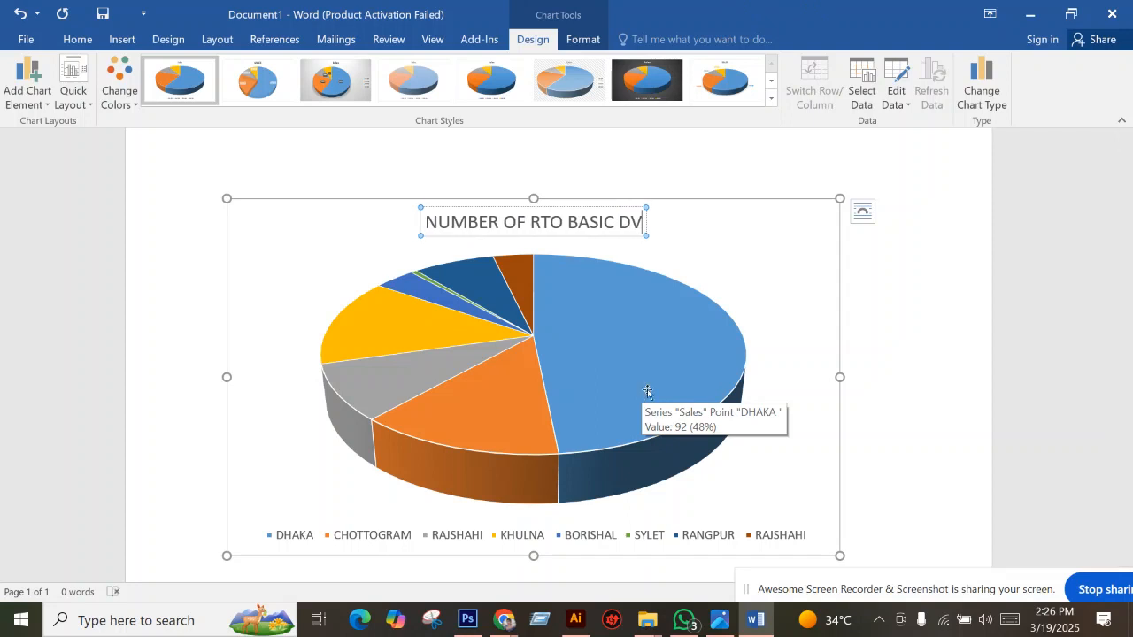
{"action": "left_click", "coordinate": [719, 619]}
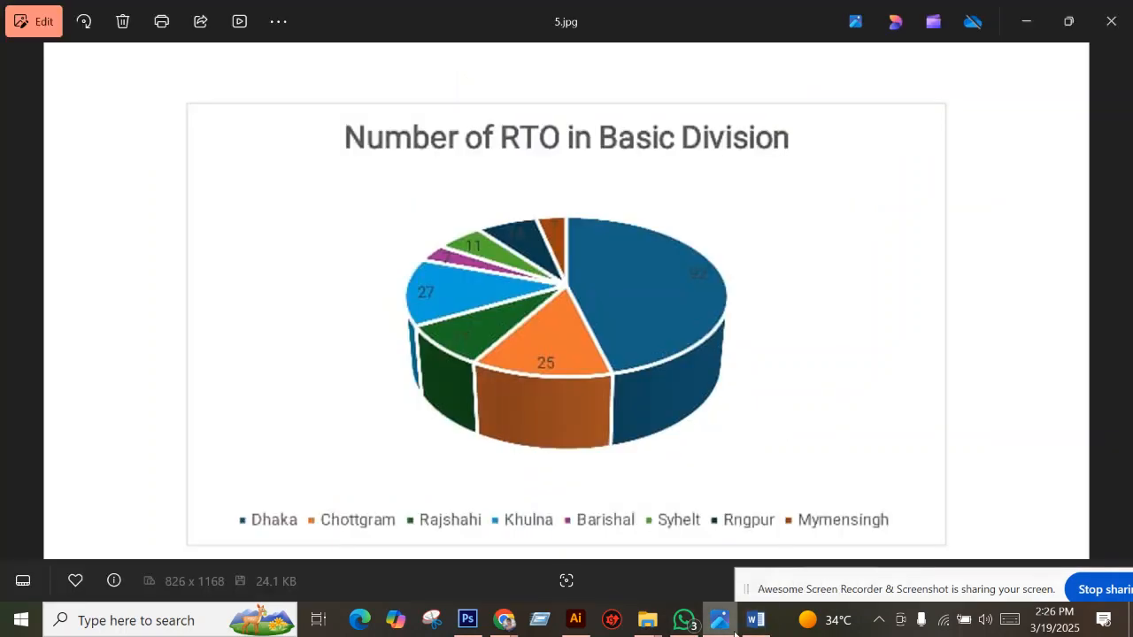
{"action": "left_click", "coordinate": [755, 620]}
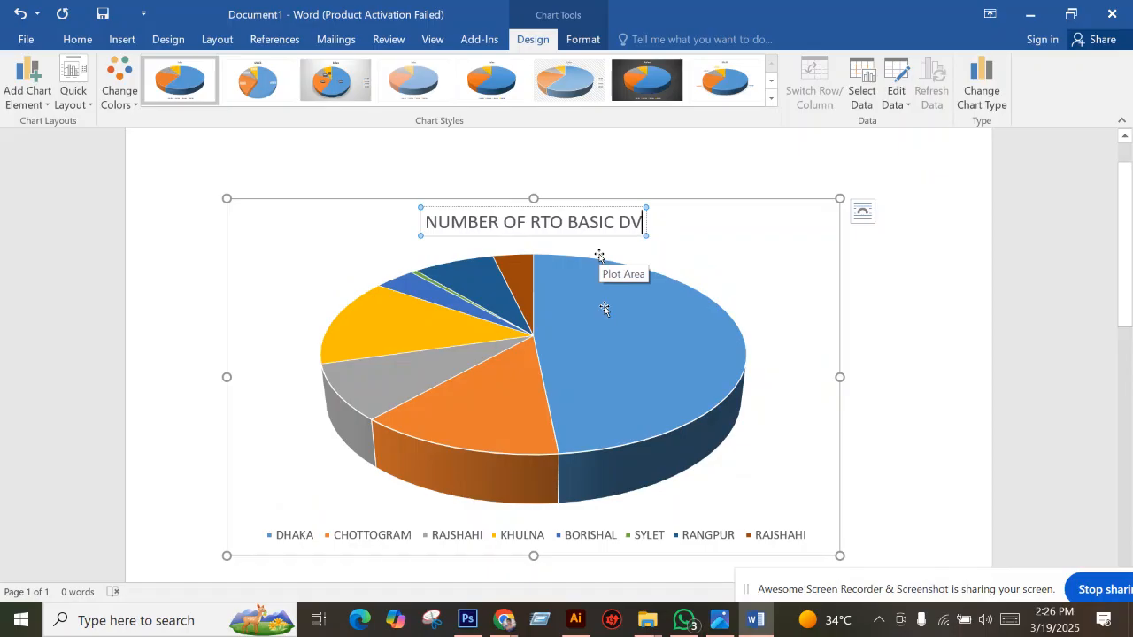
{"action": "type", "text": "ISION"}
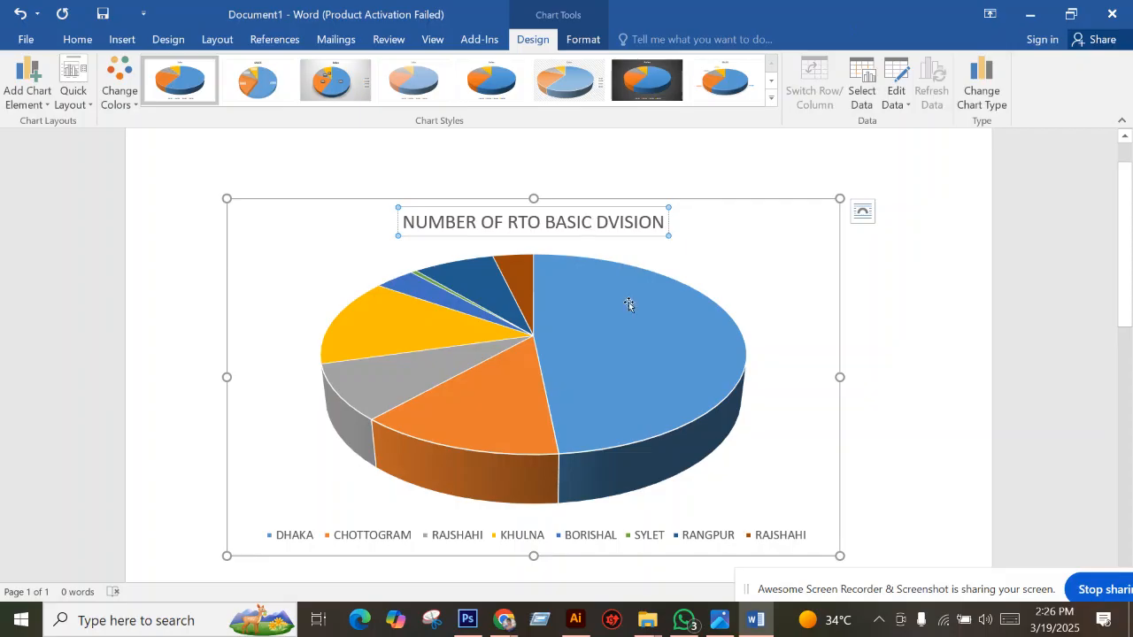
{"action": "left_click", "coordinate": [661, 303]}
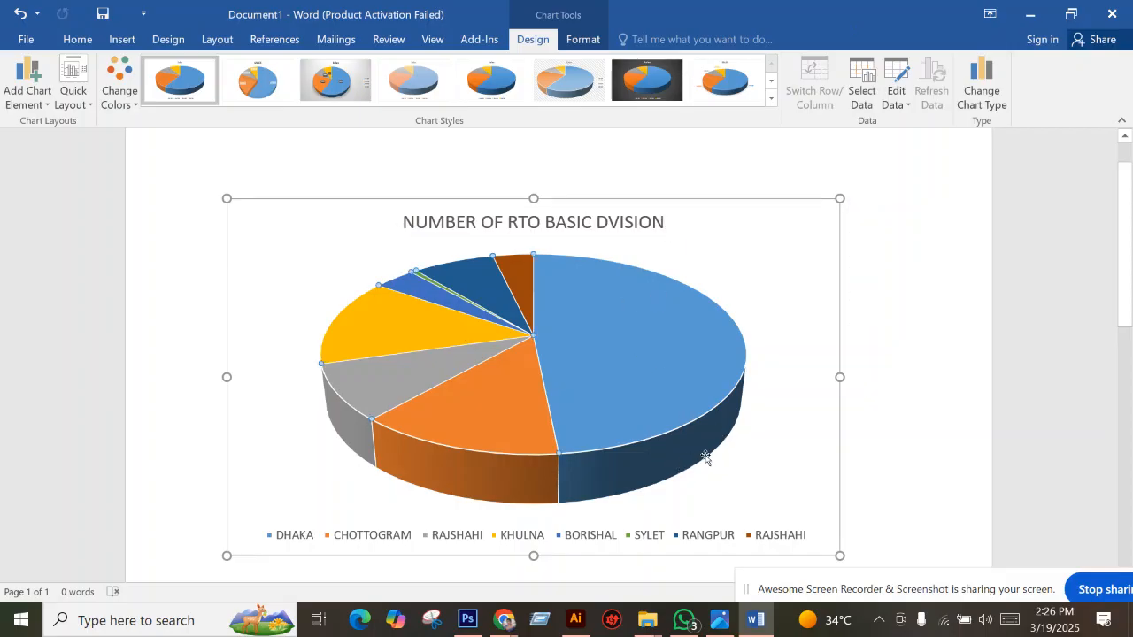
Check the data labels in the sample chart 5.jpg, then add Inside End data labels to the pie chart in Word.
{"action": "scroll", "coordinate": [706, 458], "scroll_direction": "down", "scroll_amount": 1}
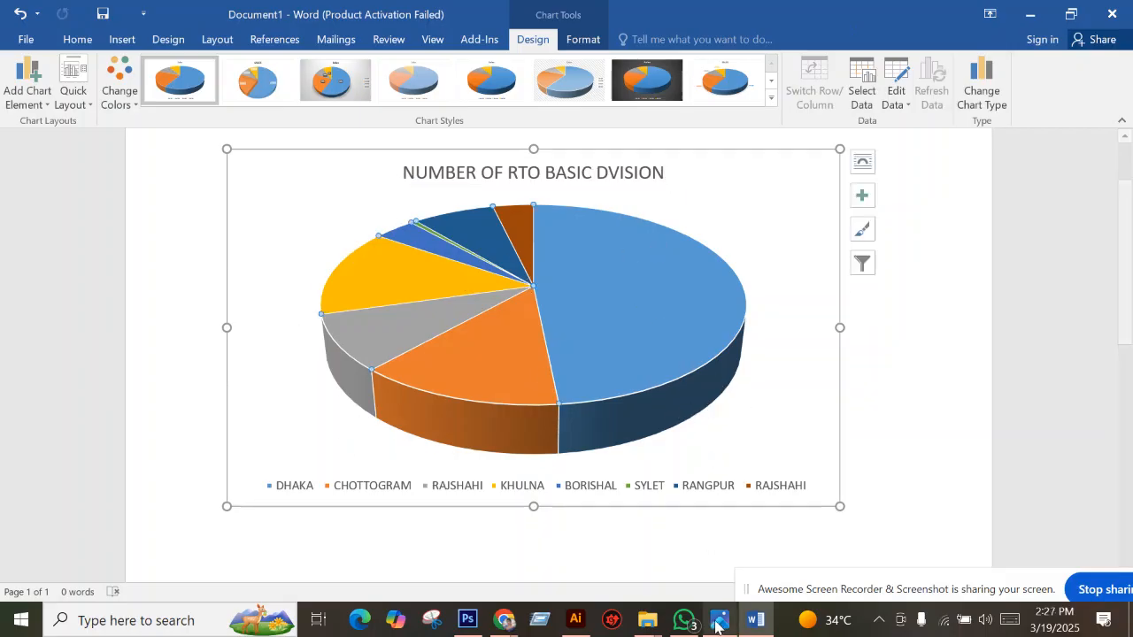
{"action": "left_click", "coordinate": [720, 620]}
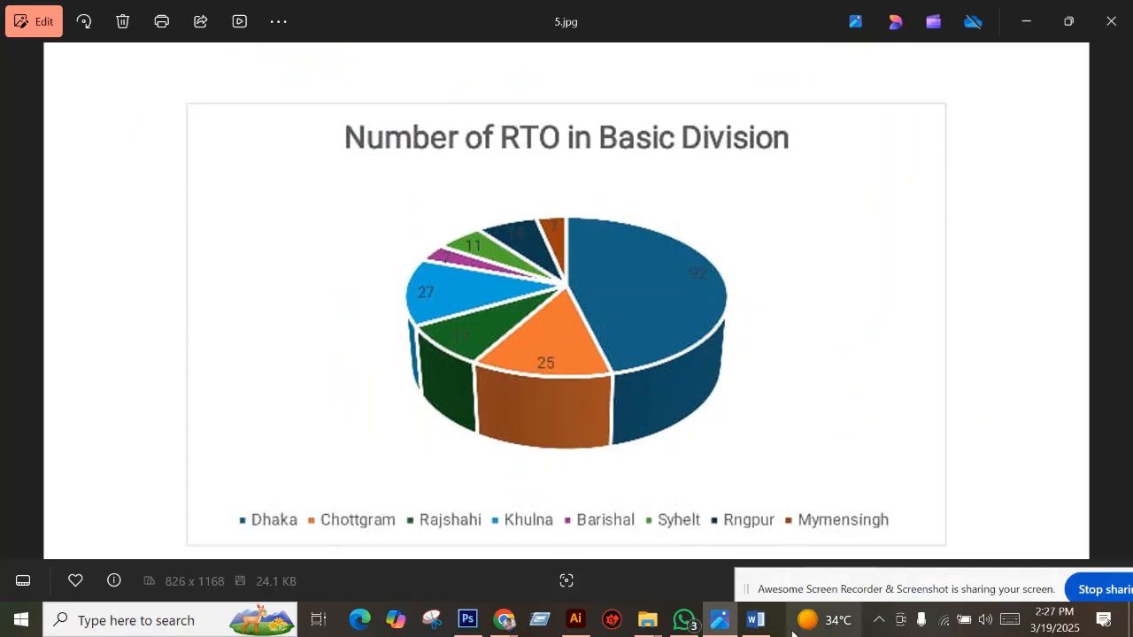
{"action": "scroll", "coordinate": [561, 395], "scroll_direction": "up", "scroll_amount": 3}
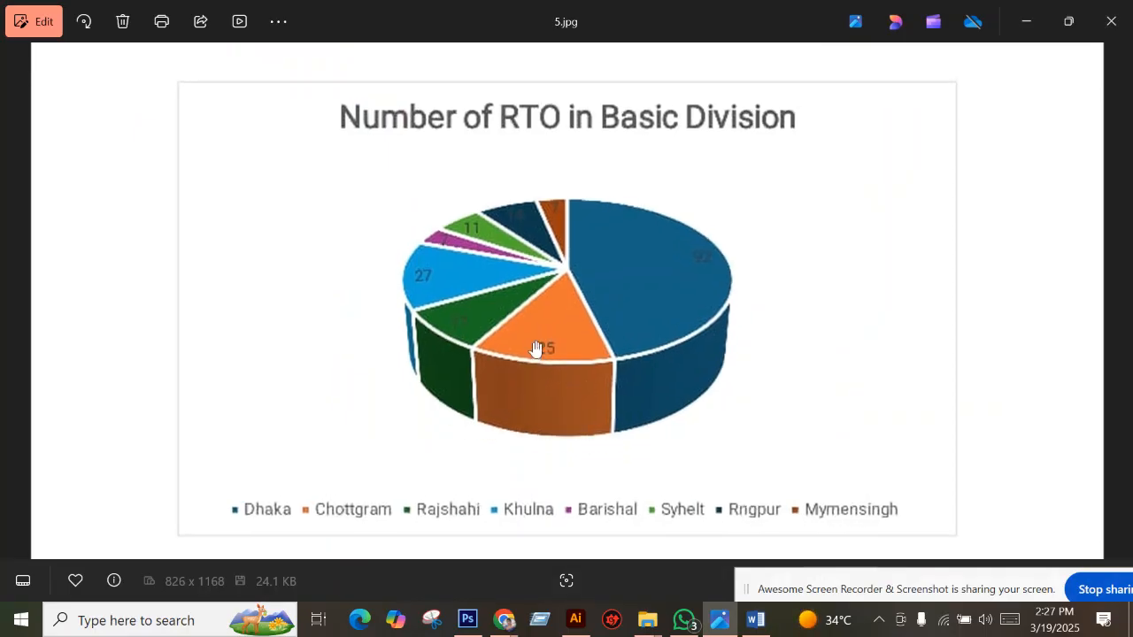
{"action": "left_click", "coordinate": [755, 620]}
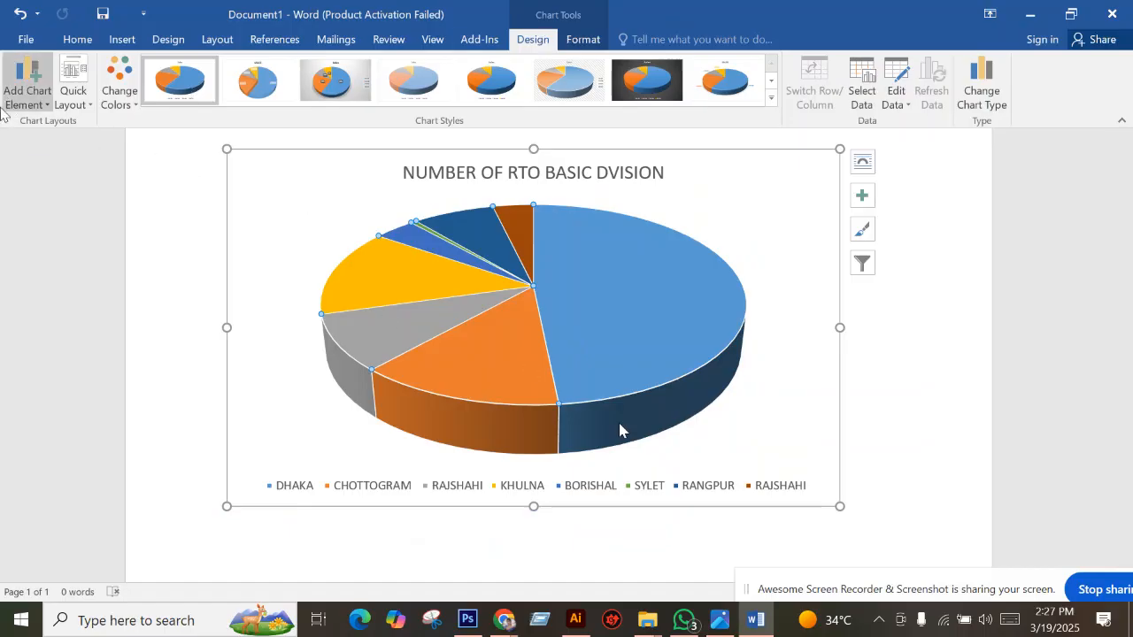
{"action": "left_click", "coordinate": [19, 108]}
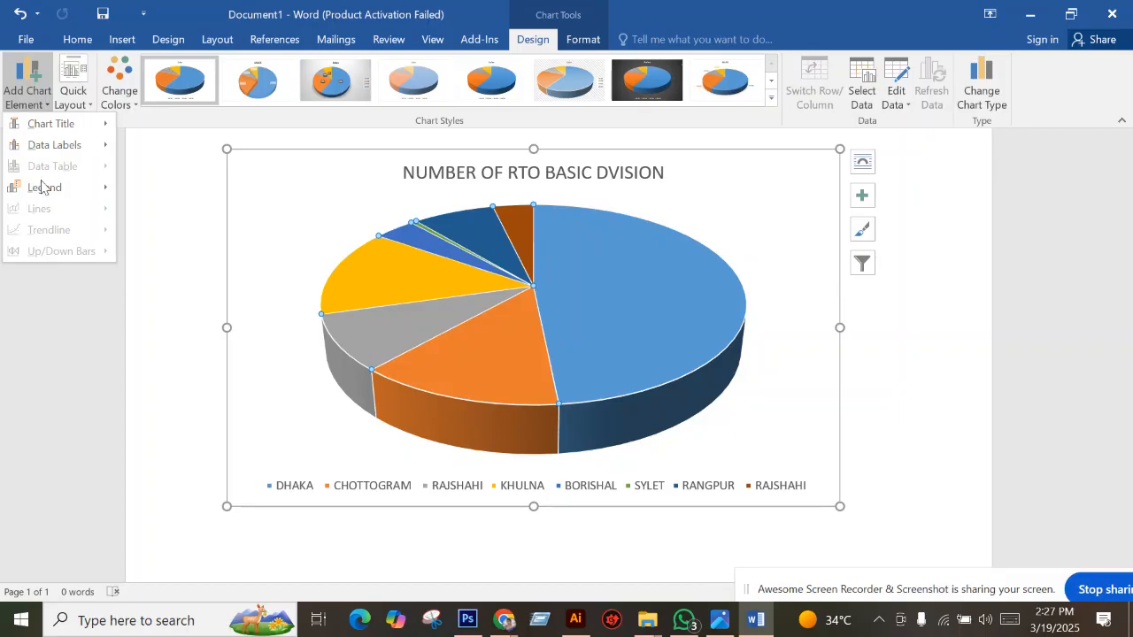
{"action": "mouse_move", "coordinate": [42, 189]}
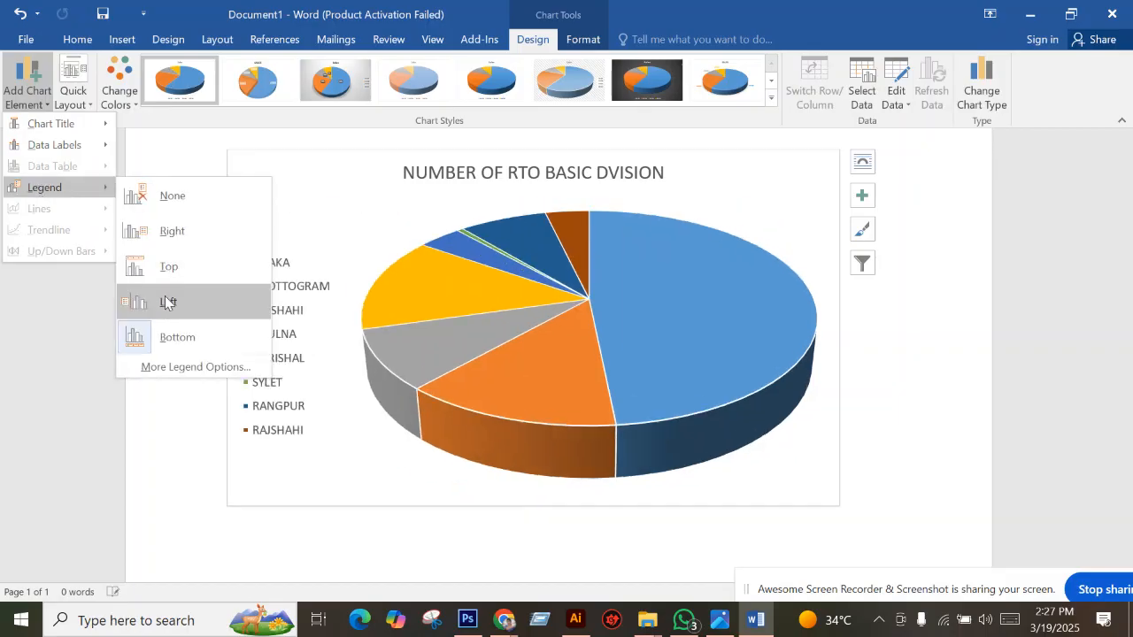
{"action": "mouse_move", "coordinate": [40, 145]}
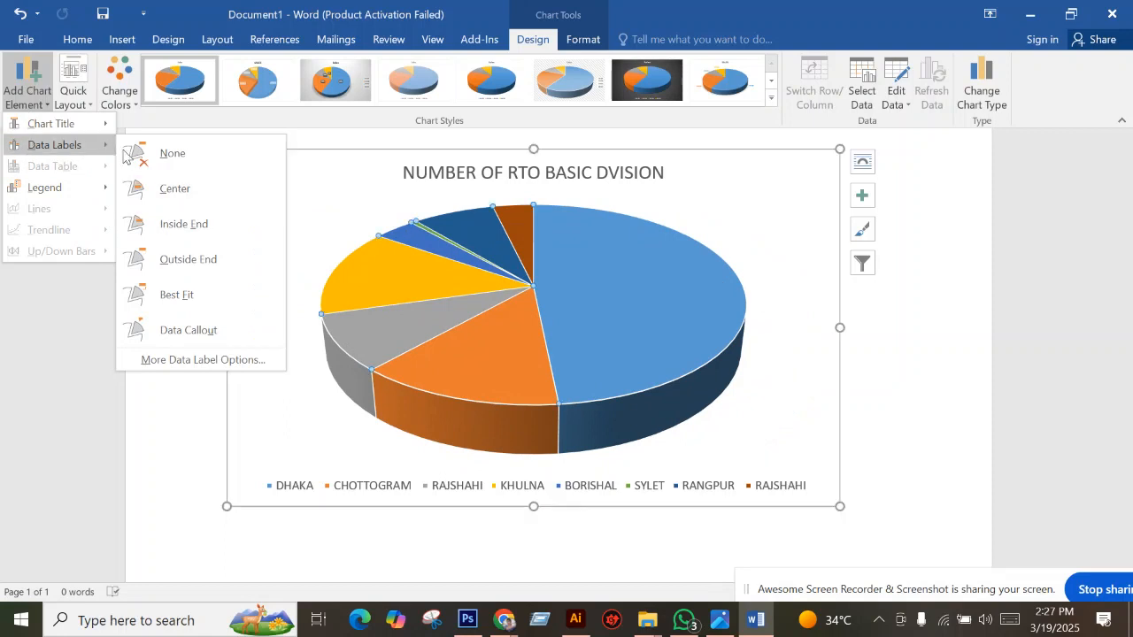
{"action": "left_click", "coordinate": [174, 239]}
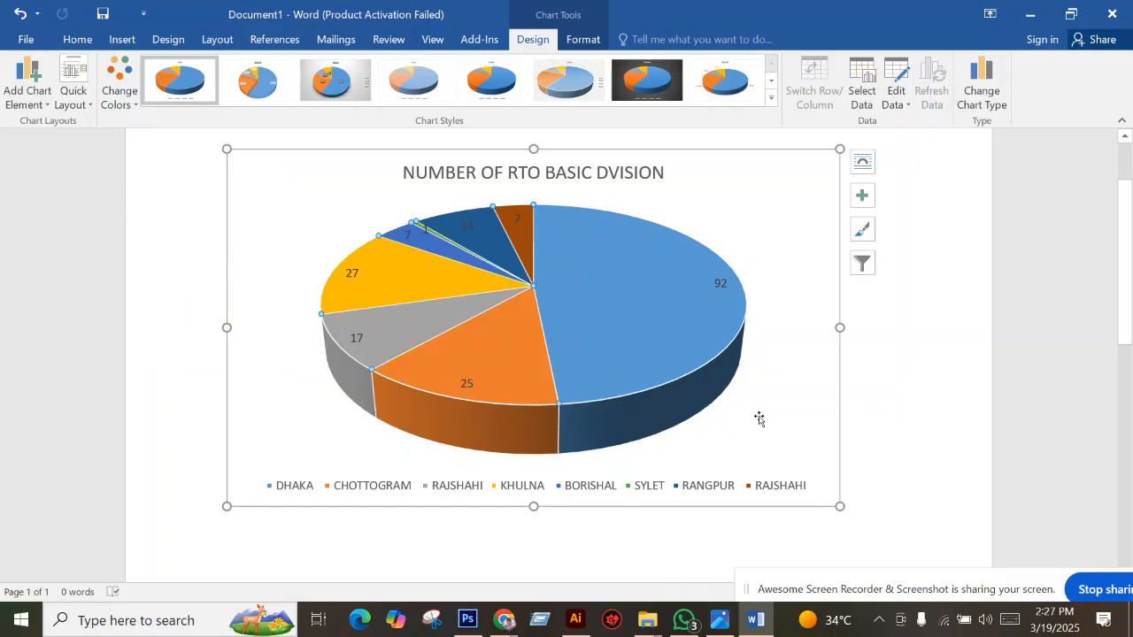
Deselect the chart, review its title, labels and legend, and compare it with the sample in 5.jpg.
{"action": "scroll", "coordinate": [592, 386], "scroll_direction": "down", "scroll_amount": 1}
{"action": "scroll", "coordinate": [597, 369], "scroll_direction": "up", "scroll_amount": 2}
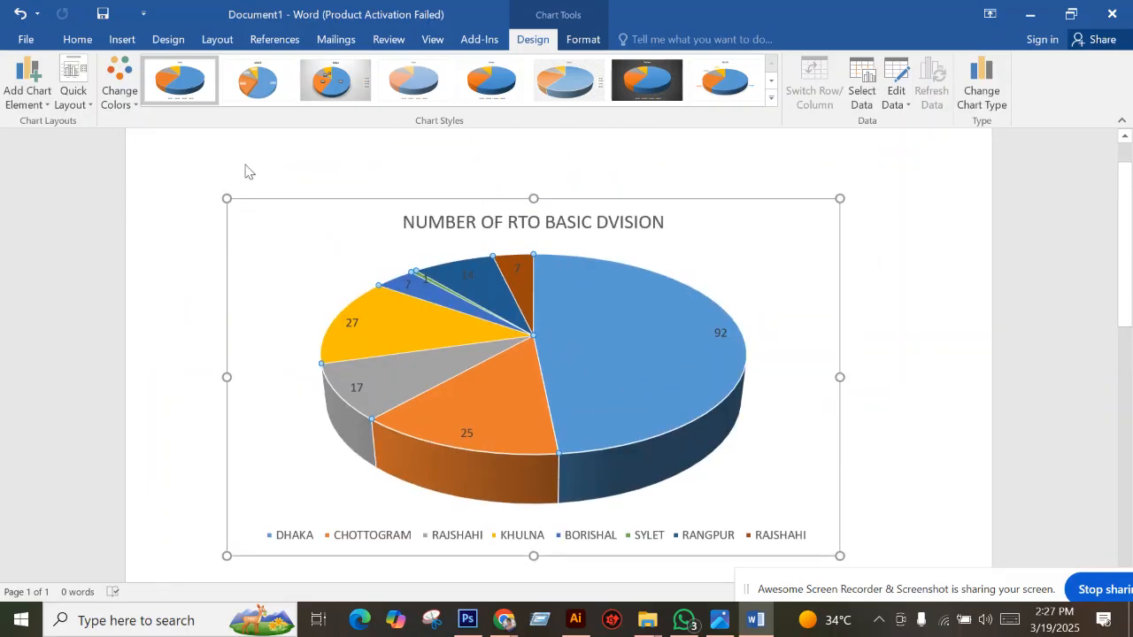
{"action": "scroll", "coordinate": [619, 443], "scroll_direction": "down", "scroll_amount": 3}
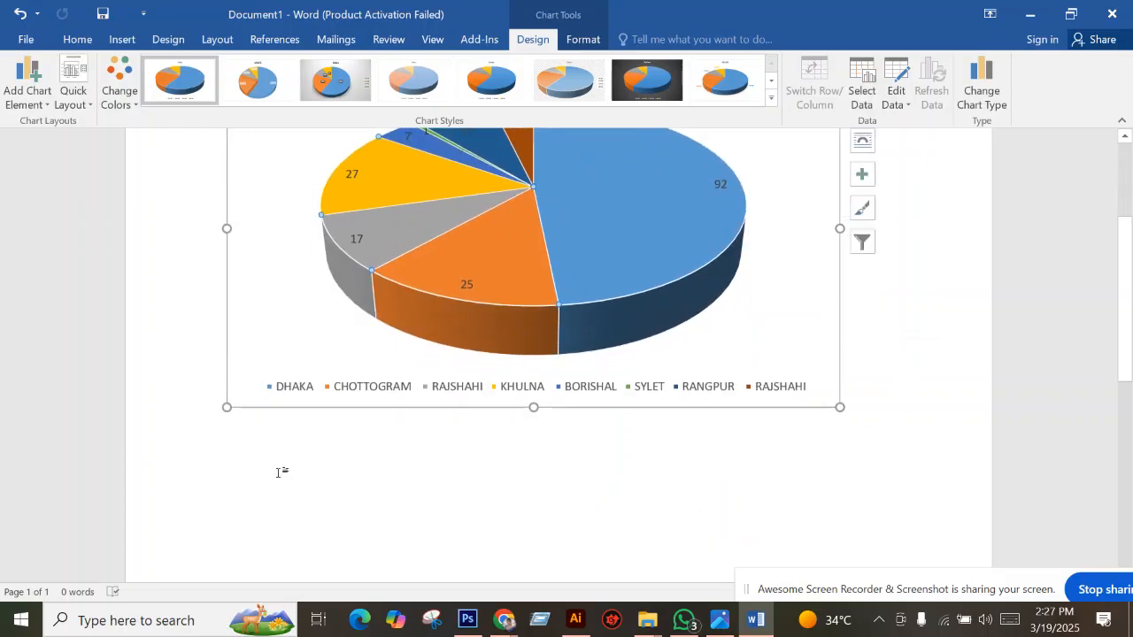
{"action": "left_click", "coordinate": [268, 471]}
{"action": "scroll", "coordinate": [329, 465], "scroll_direction": "up", "scroll_amount": 4}
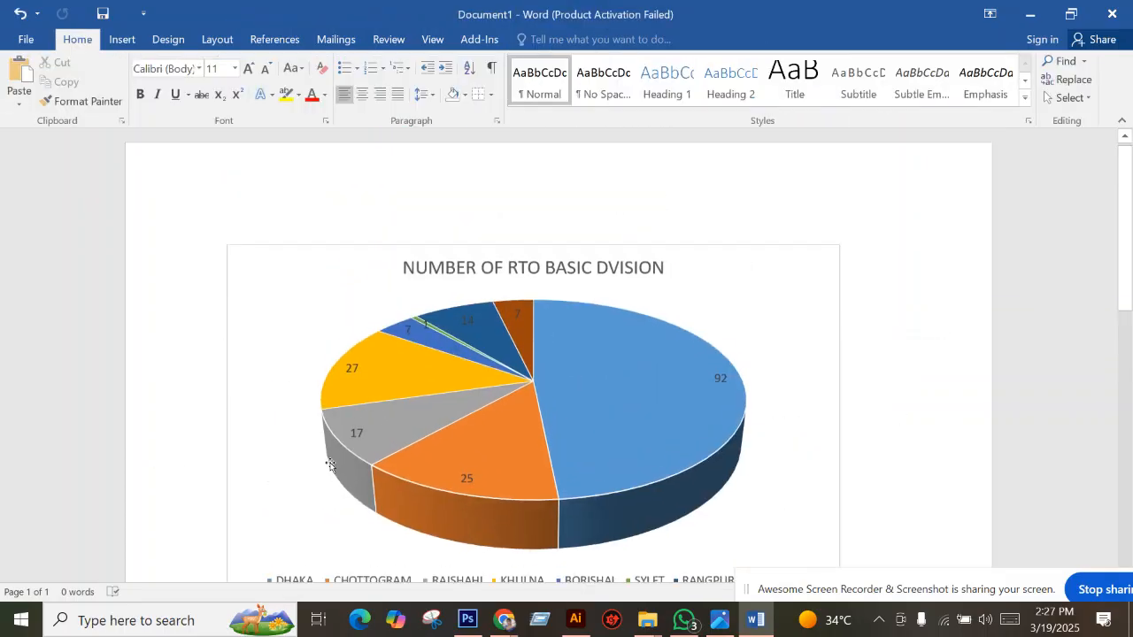
{"action": "scroll", "coordinate": [340, 457], "scroll_direction": "down", "scroll_amount": 3}
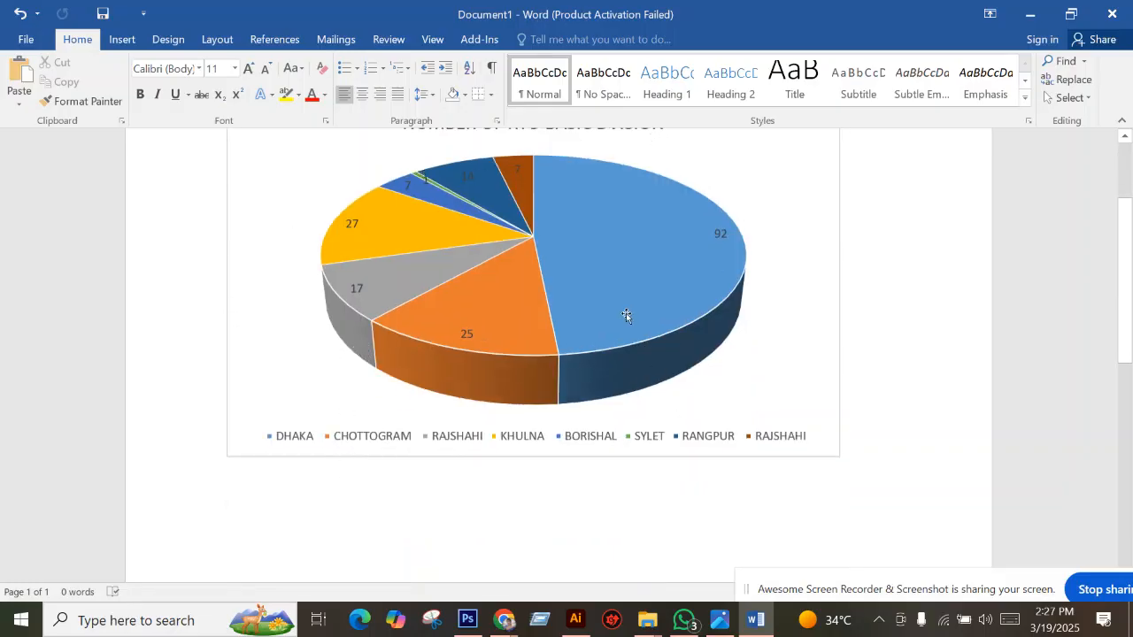
{"action": "scroll", "coordinate": [626, 316], "scroll_direction": "up", "scroll_amount": 2}
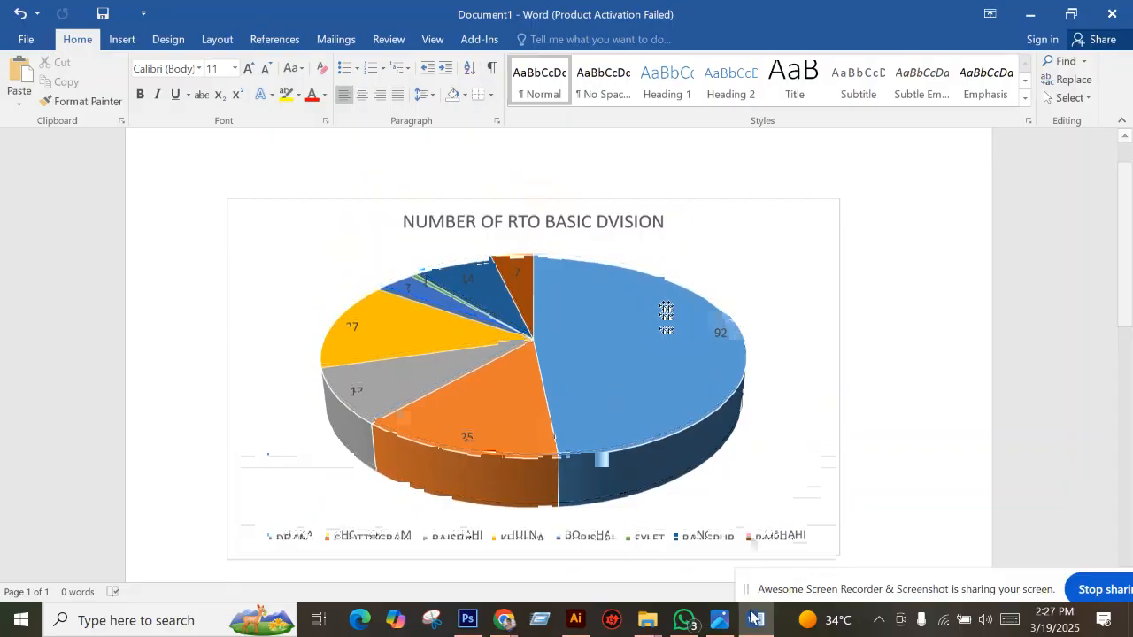
{"action": "left_click", "coordinate": [720, 619]}
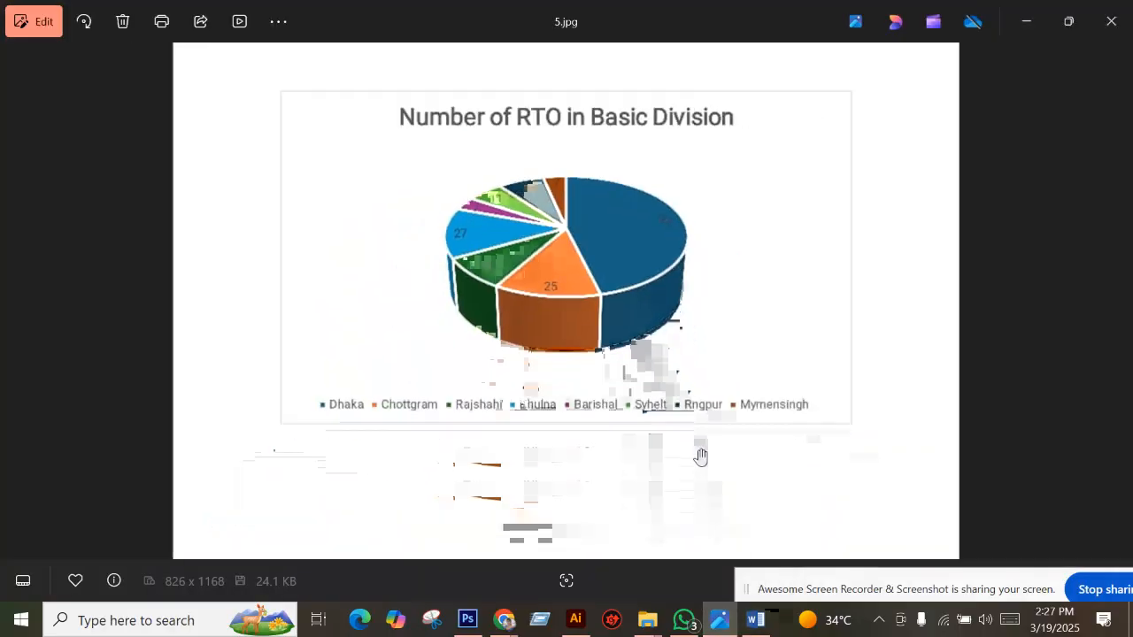
{"action": "left_click", "coordinate": [755, 620]}
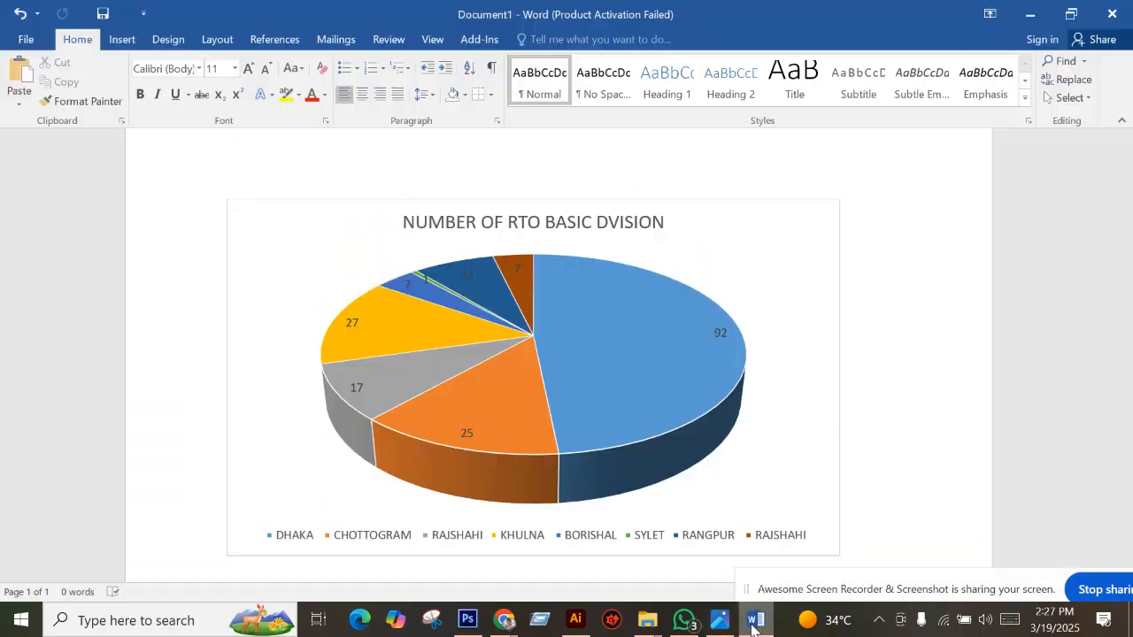
Select the pie chart again and reapply the Inside End data labels.
{"action": "left_click", "coordinate": [323, 212]}
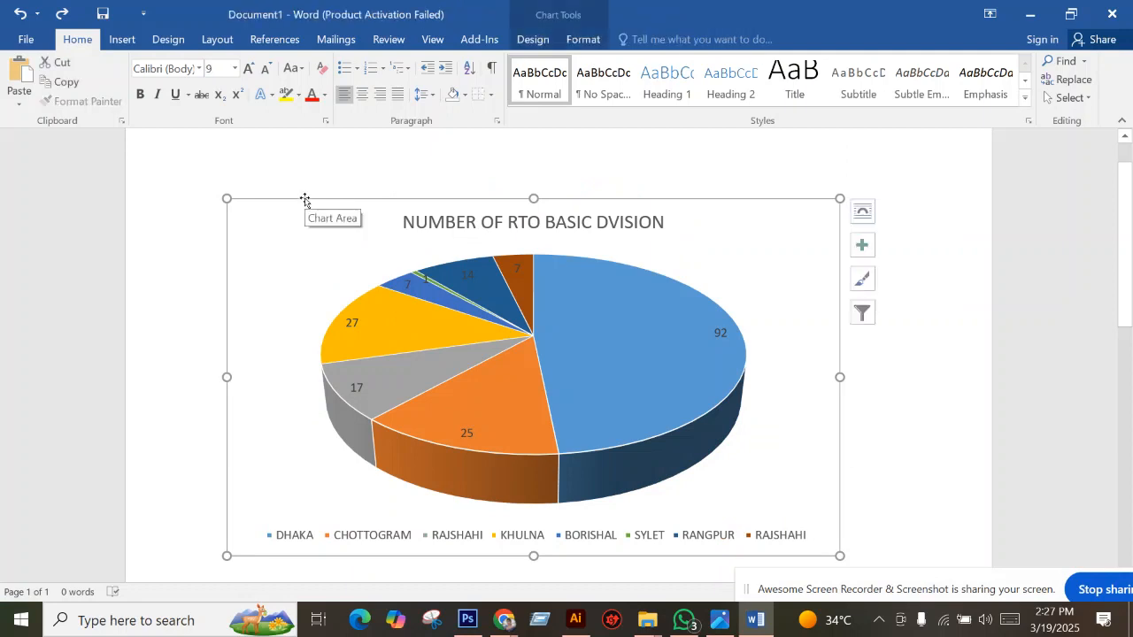
{"action": "left_click", "coordinate": [533, 40]}
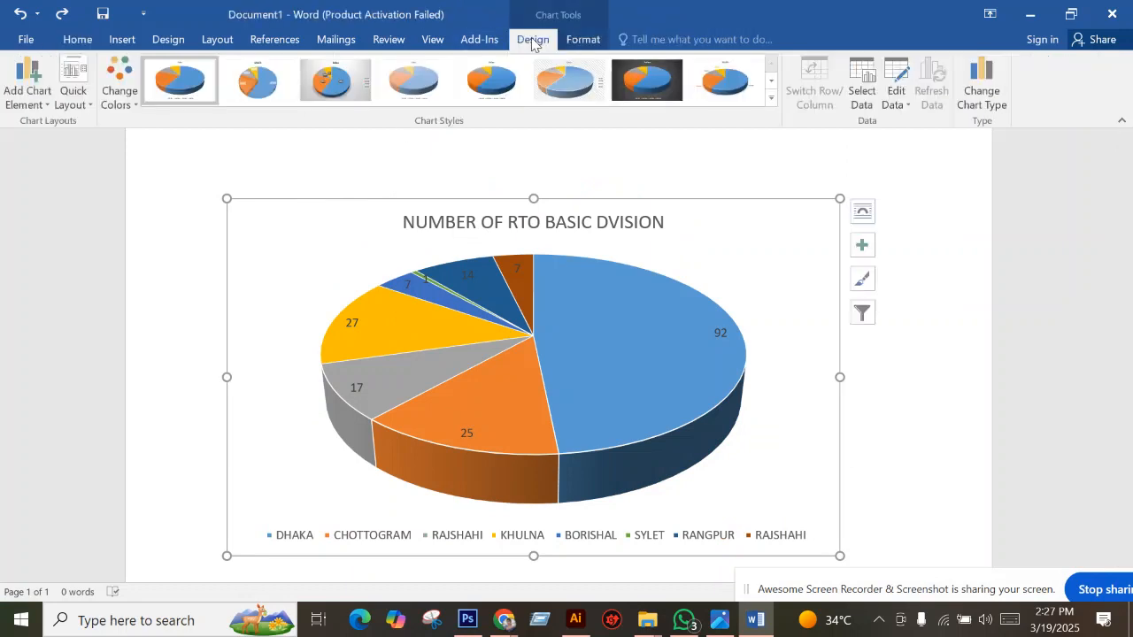
{"action": "left_click", "coordinate": [14, 108]}
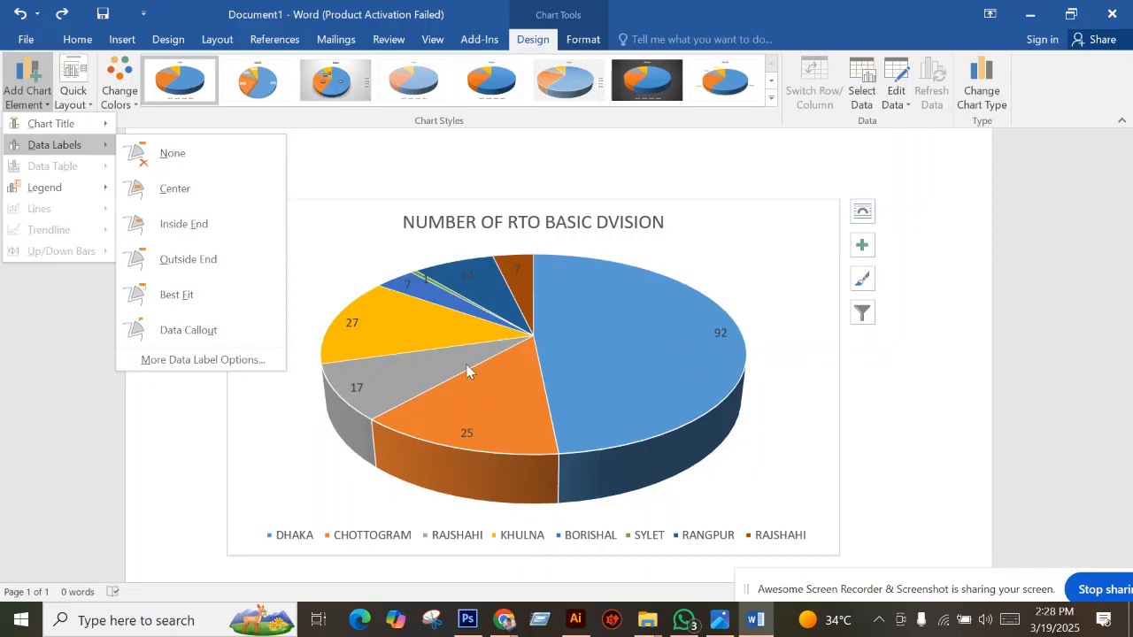
{"action": "left_click", "coordinate": [170, 235]}
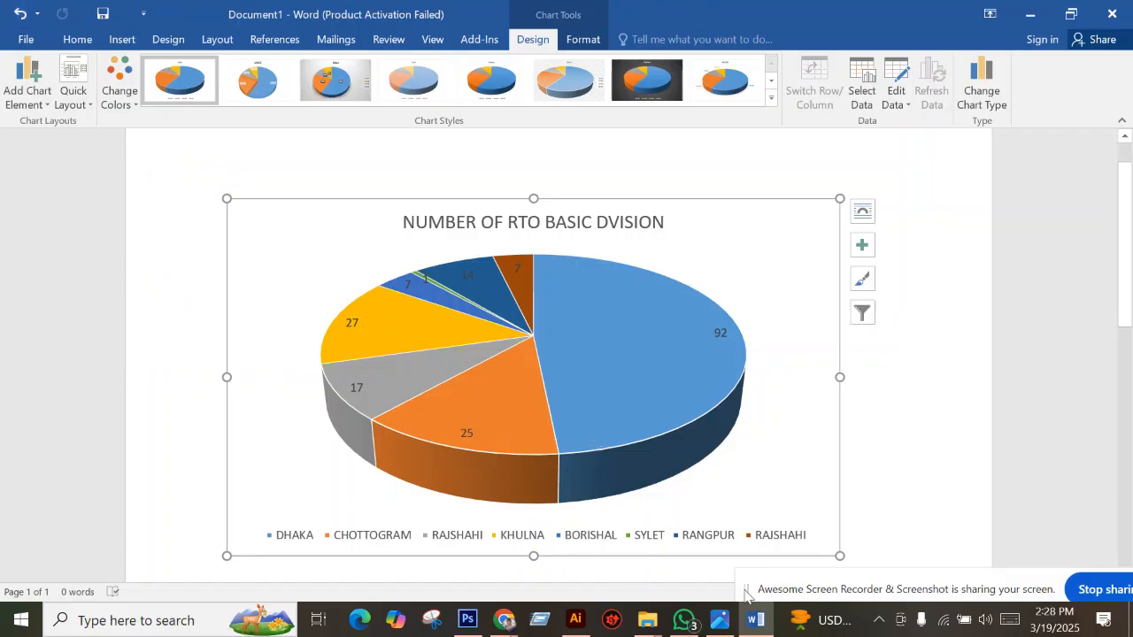
Deselect the chart and compare it with the sample in 5.jpg, then return to the Word document.
{"action": "left_click", "coordinate": [721, 621]}
{"action": "left_click", "coordinate": [723, 625]}
{"action": "left_click", "coordinate": [888, 387]}
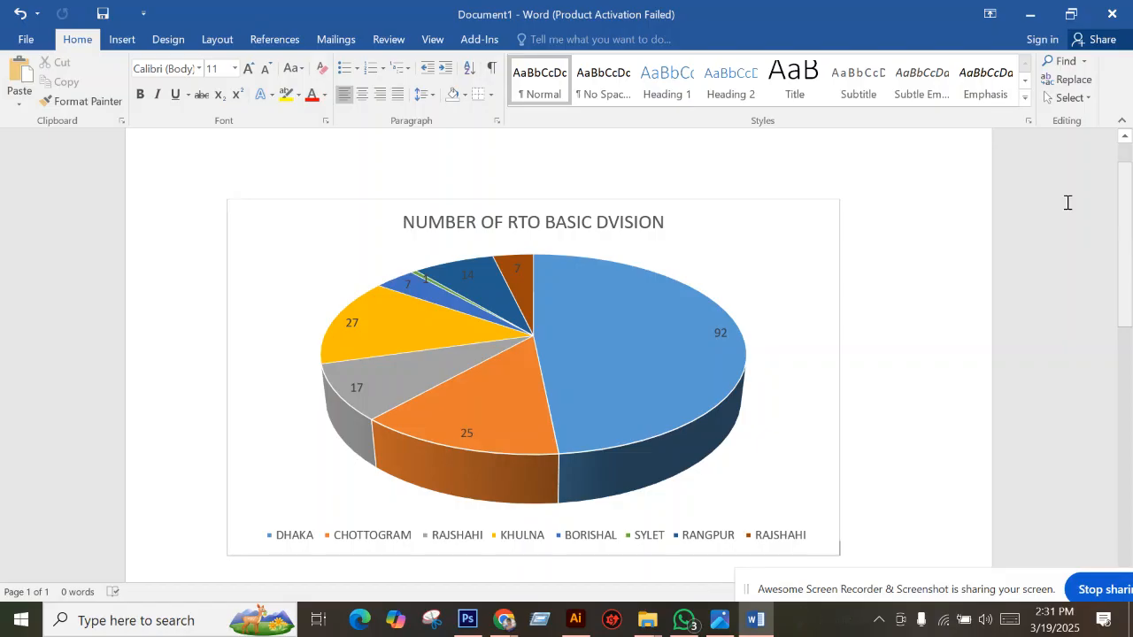
{"action": "left_click", "coordinate": [720, 620]}
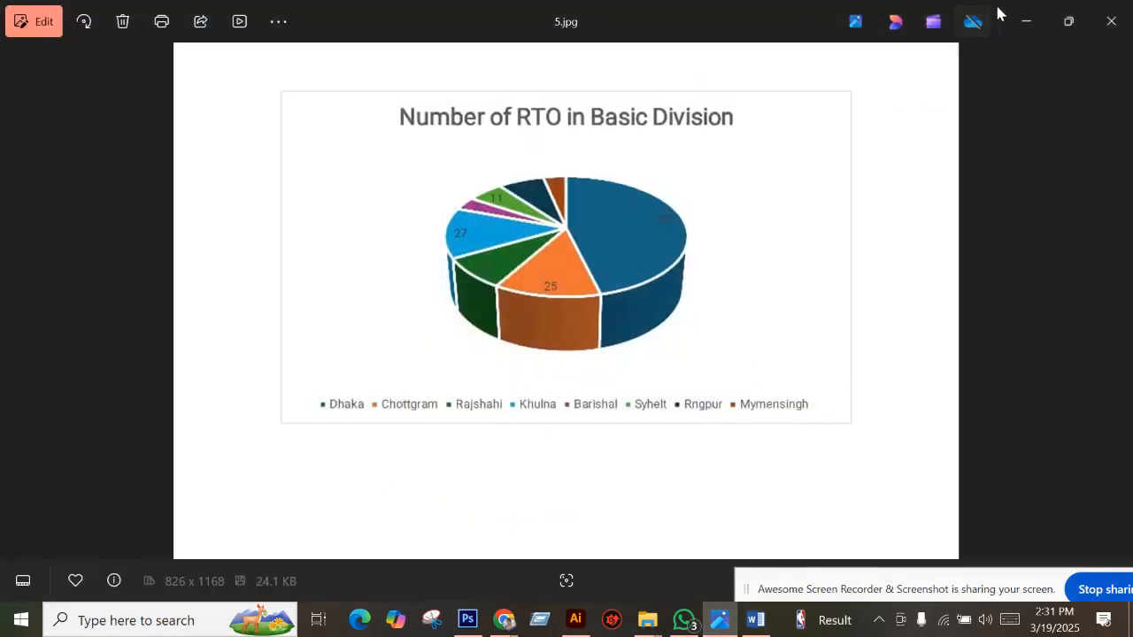
{"action": "left_click", "coordinate": [1025, 21]}
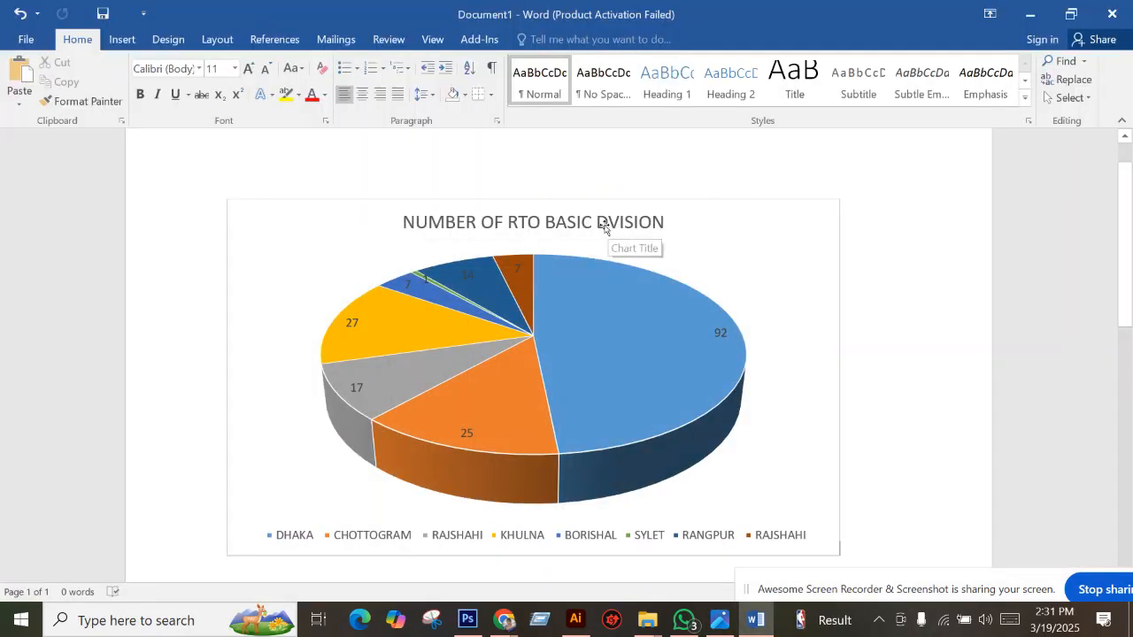
Correct the misspelled last word of the chart title so it reads NUMBER OF RTO BASIC DIVISION, then deselect the chart.
{"action": "double_click", "coordinate": [610, 223]}
{"action": "left_click", "coordinate": [607, 222]}
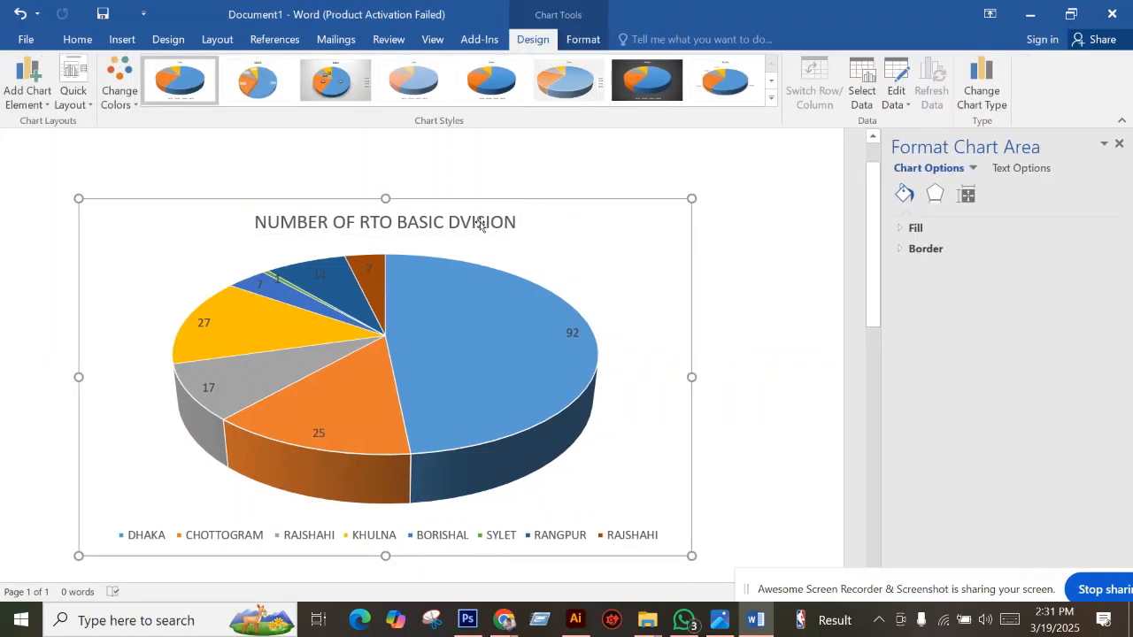
{"action": "left_click", "coordinate": [462, 221]}
{"action": "double_click", "coordinate": [462, 221]}
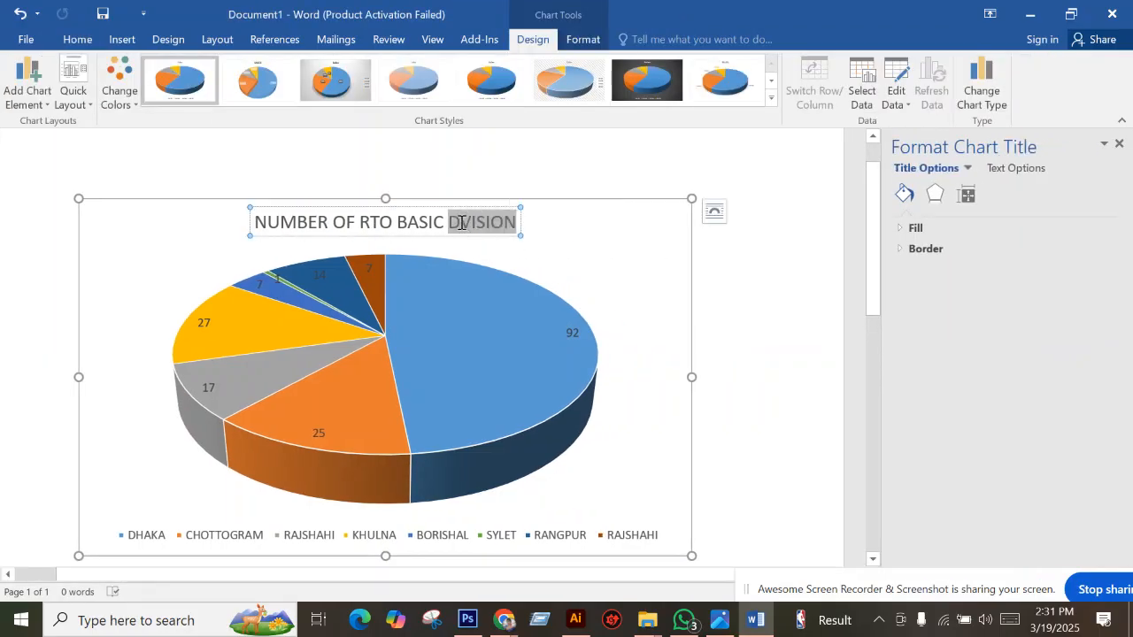
{"action": "left_click", "coordinate": [461, 222]}
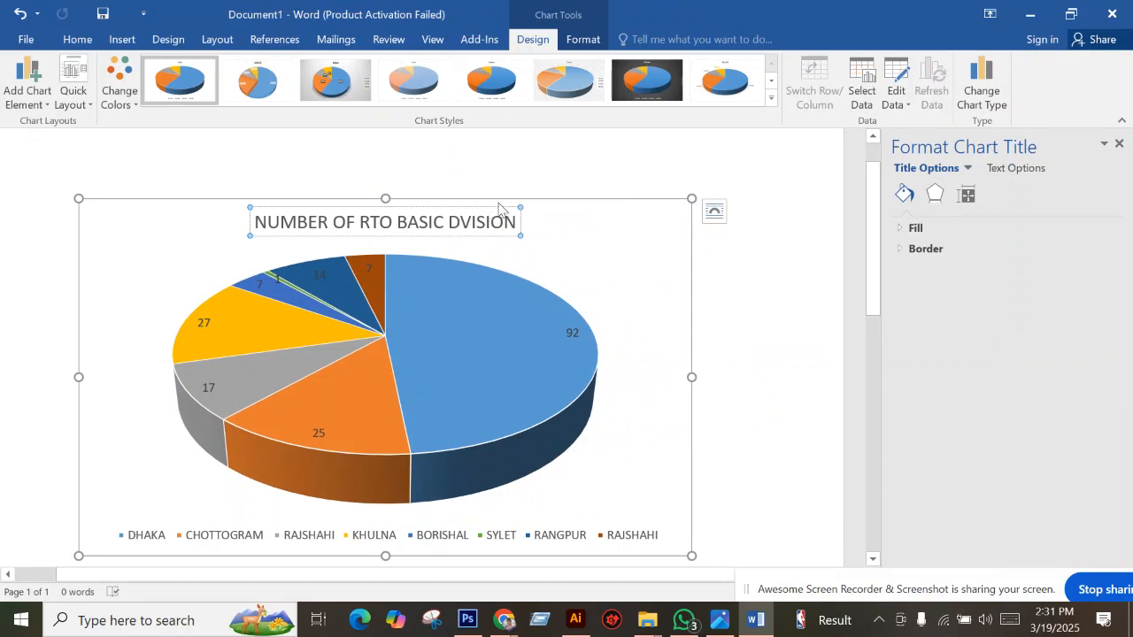
{"action": "type", "text": "I"}
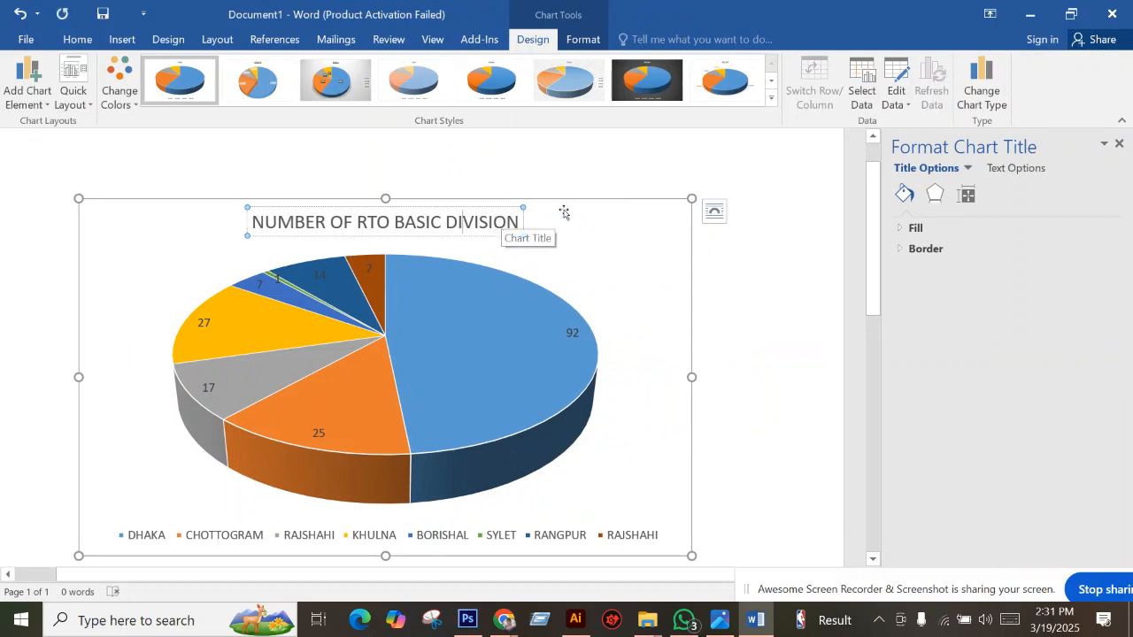
{"action": "left_click", "coordinate": [561, 318]}
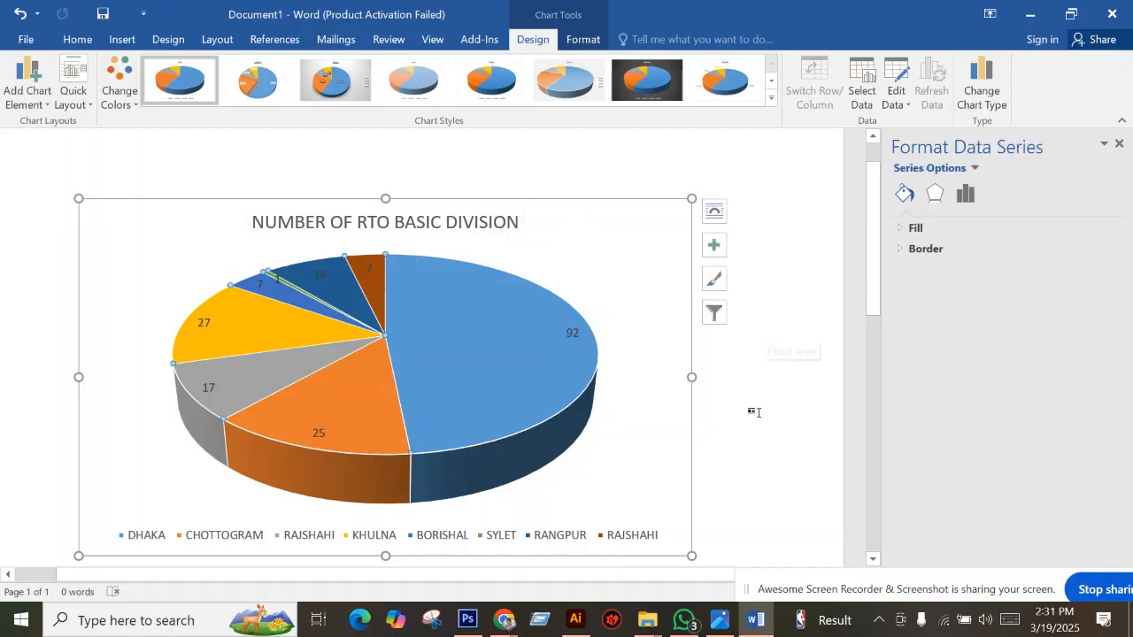
{"action": "scroll", "coordinate": [655, 399], "scroll_direction": "down", "scroll_amount": 1}
{"action": "left_click", "coordinate": [722, 401]}
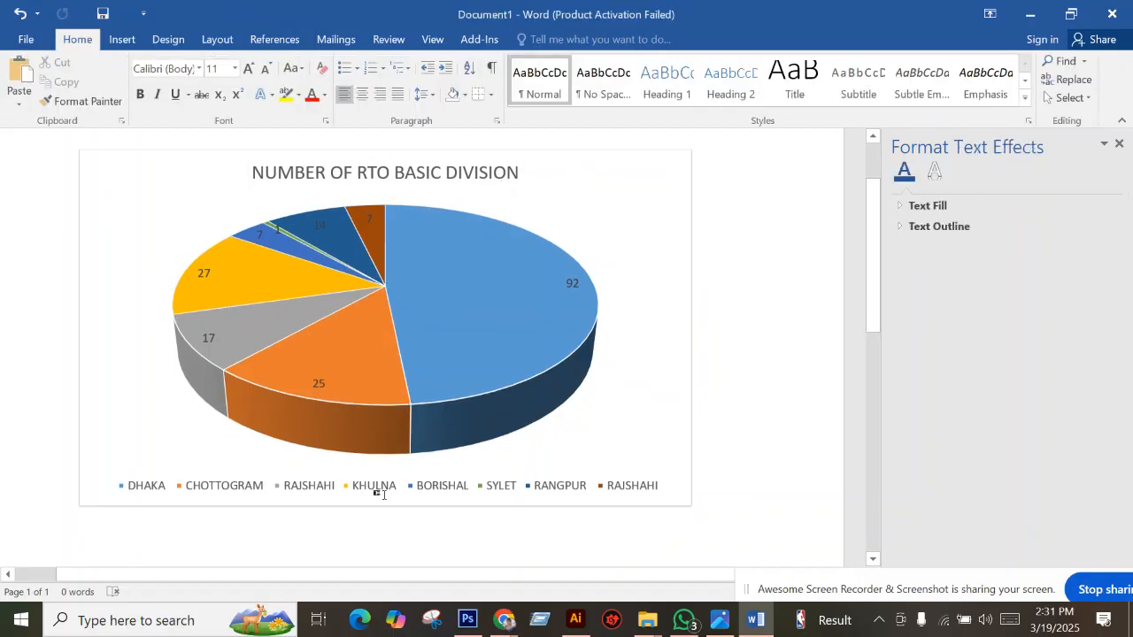
{"action": "scroll", "coordinate": [409, 465], "scroll_direction": "up", "scroll_amount": 2}
{"action": "mouse_move", "coordinate": [410, 459]}
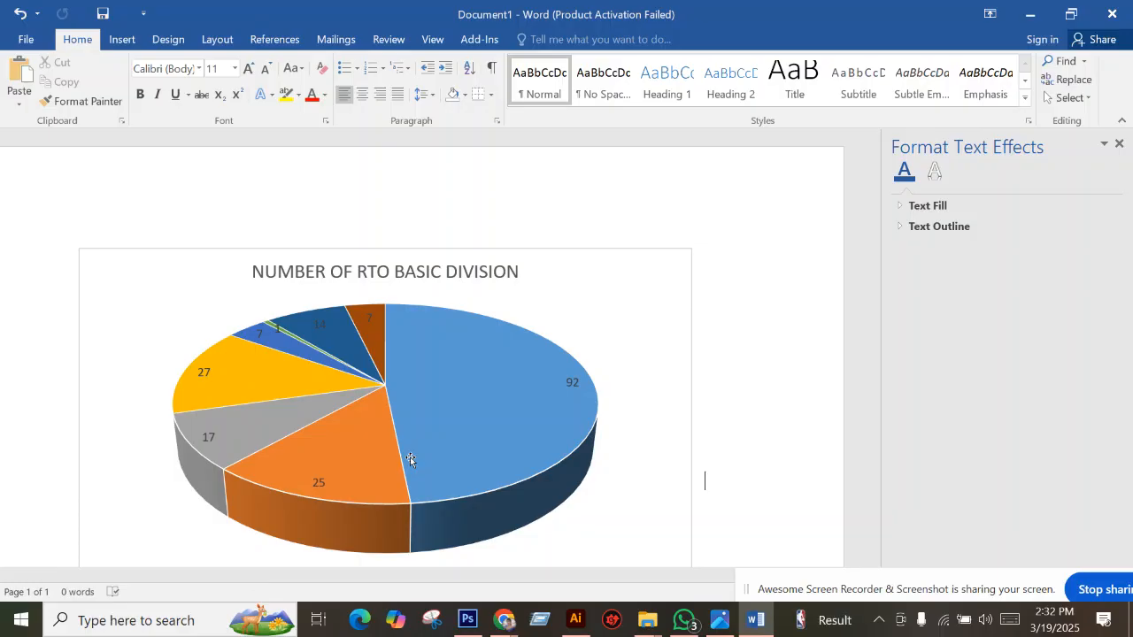
{"action": "key", "text": "ctrl+z"}
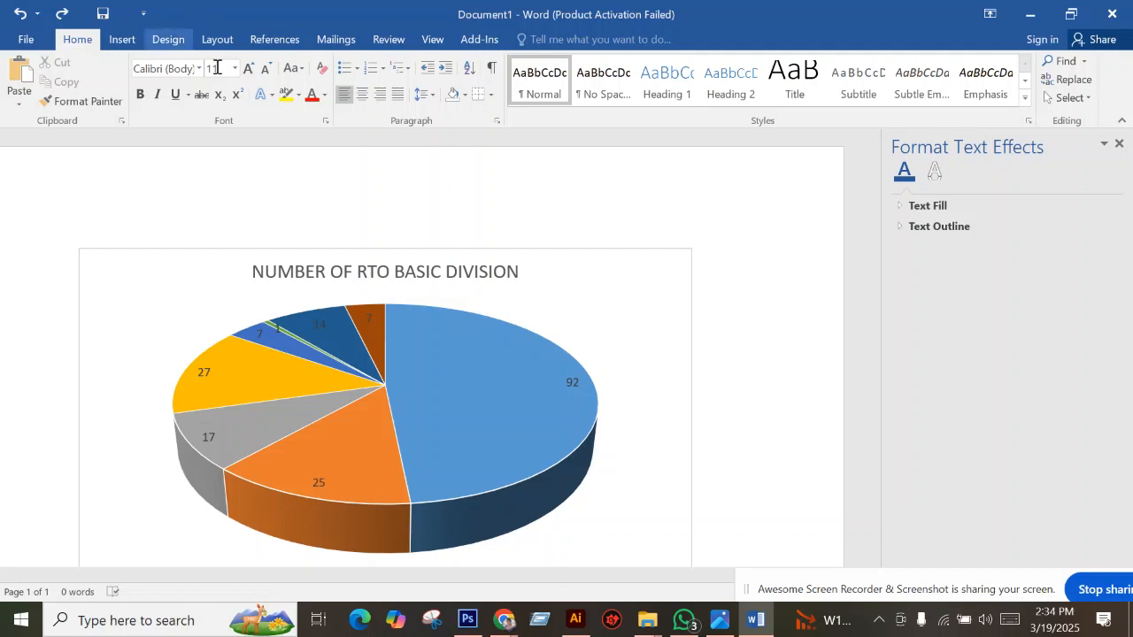
Switch to the photo viewer, return to the sample chart image 5.jpg and copy it.
{"action": "left_click", "coordinate": [722, 625]}
{"action": "left_click", "coordinate": [1116, 298]}
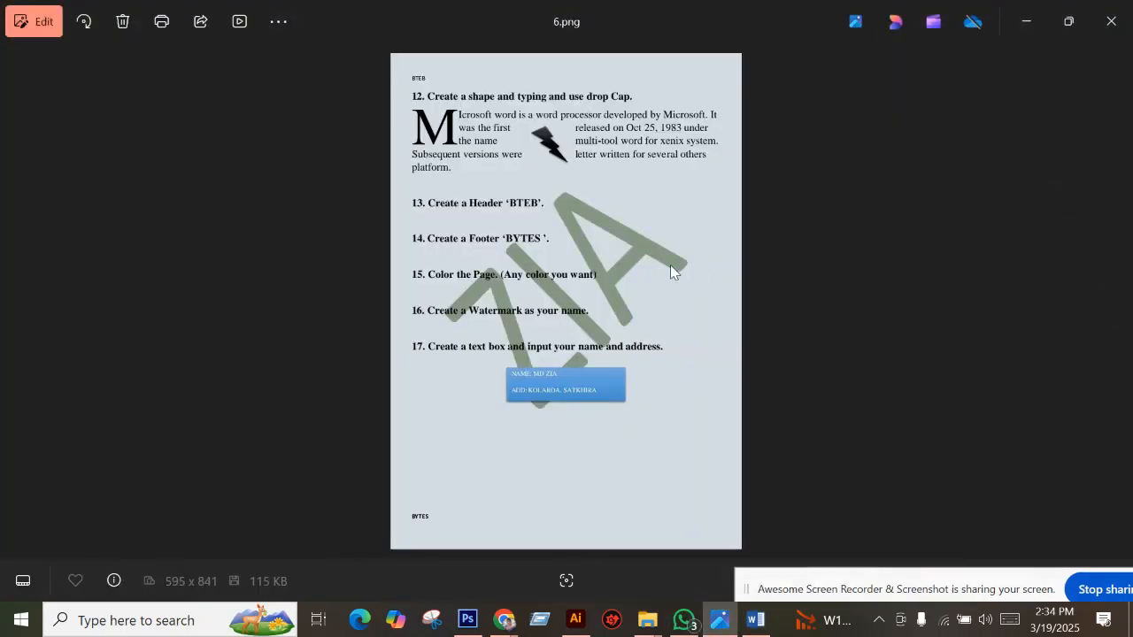
{"action": "left_click", "coordinate": [16, 299]}
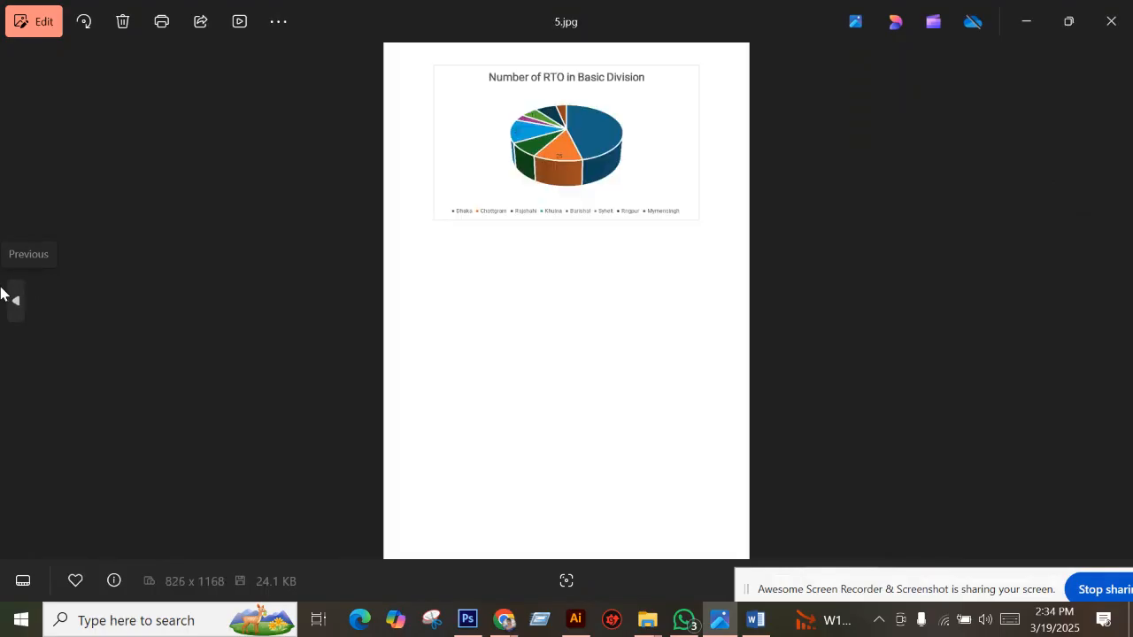
{"action": "right_click", "coordinate": [522, 224]}
{"action": "left_click", "coordinate": [571, 78]}
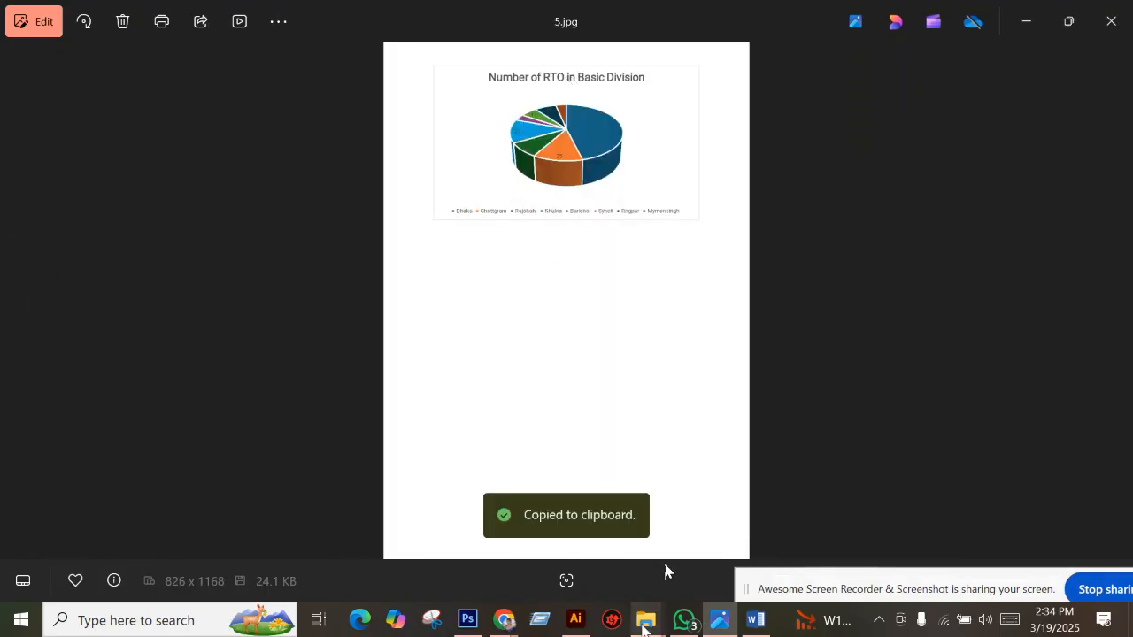
Switch to WhatsApp and send the copied chart image to the Graphics design batch 7 group.
{"action": "left_click", "coordinate": [683, 620]}
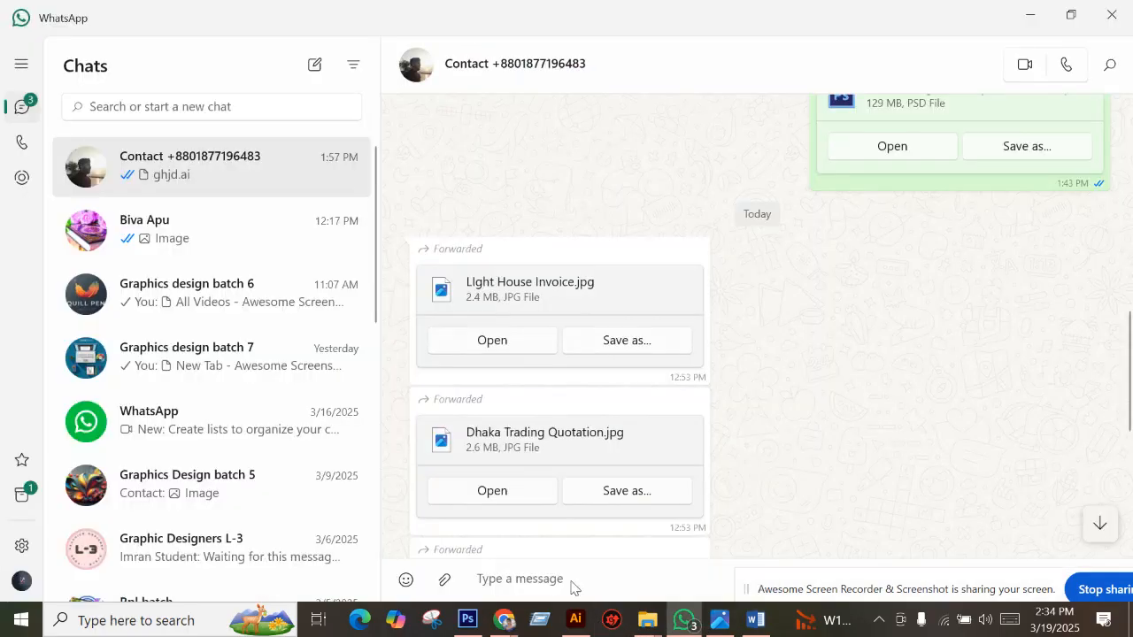
{"action": "left_click", "coordinate": [296, 370]}
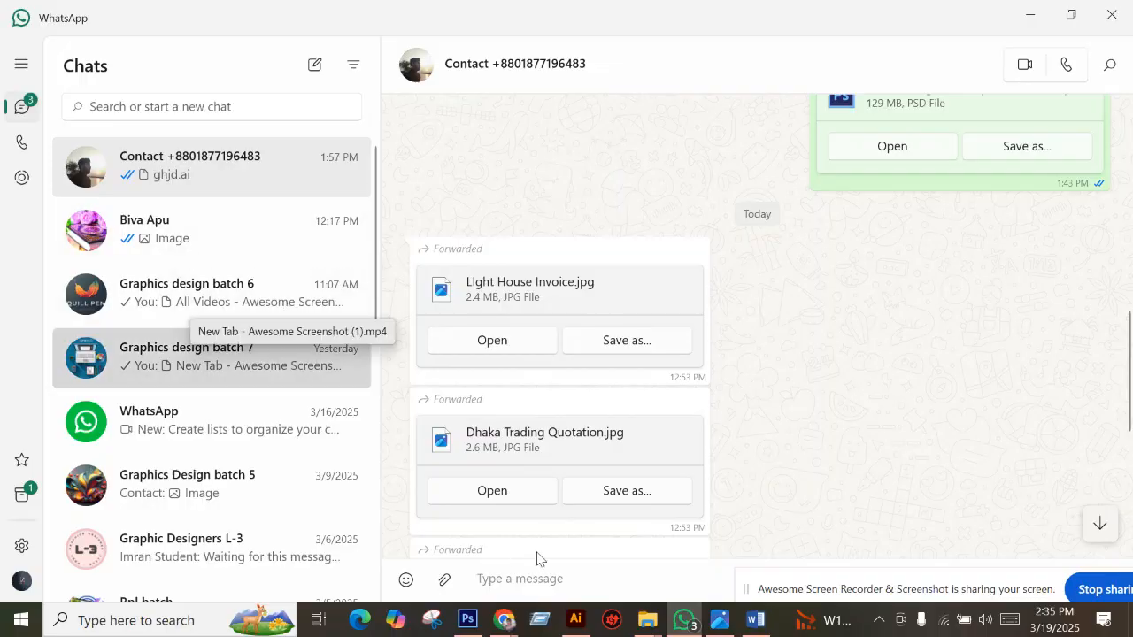
{"action": "right_click", "coordinate": [558, 578]}
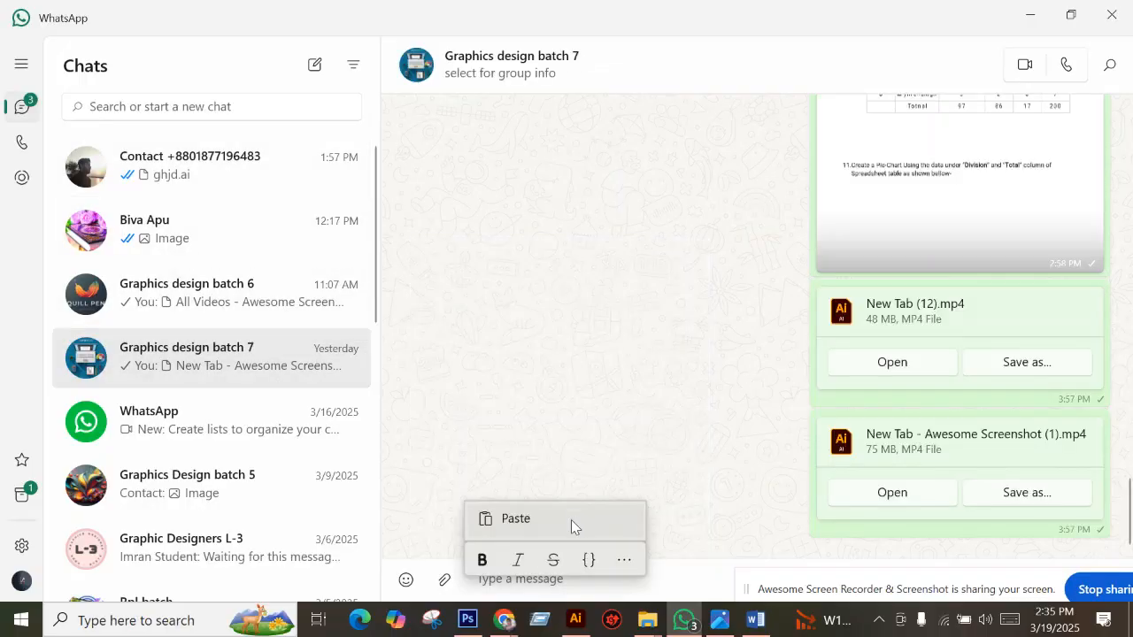
{"action": "left_click", "coordinate": [587, 498]}
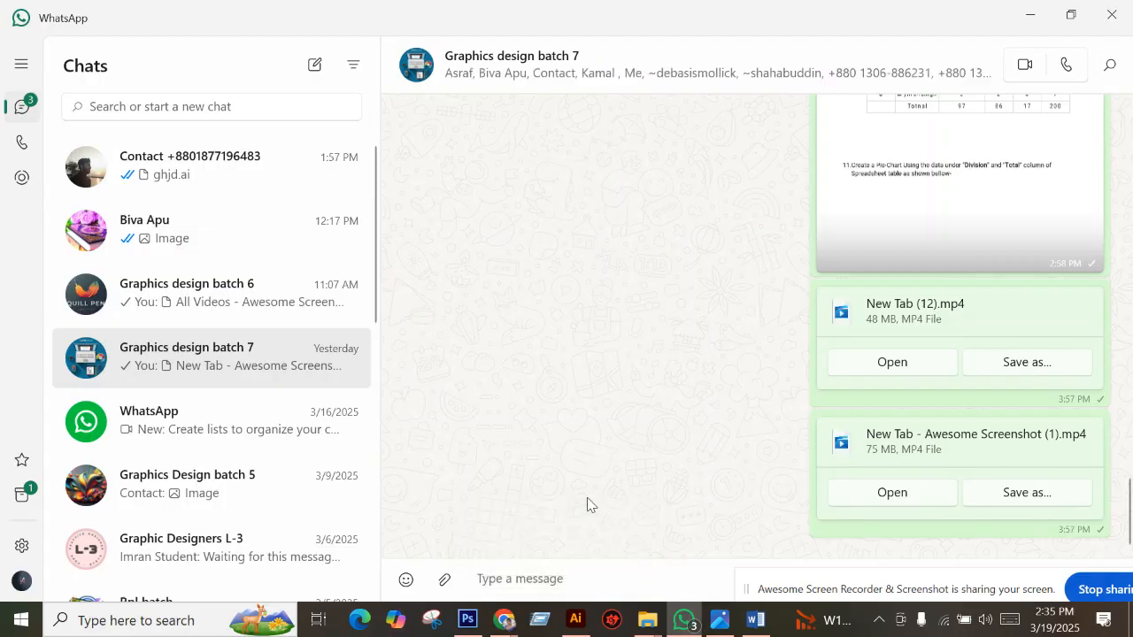
{"action": "key", "text": "ctrl+v"}
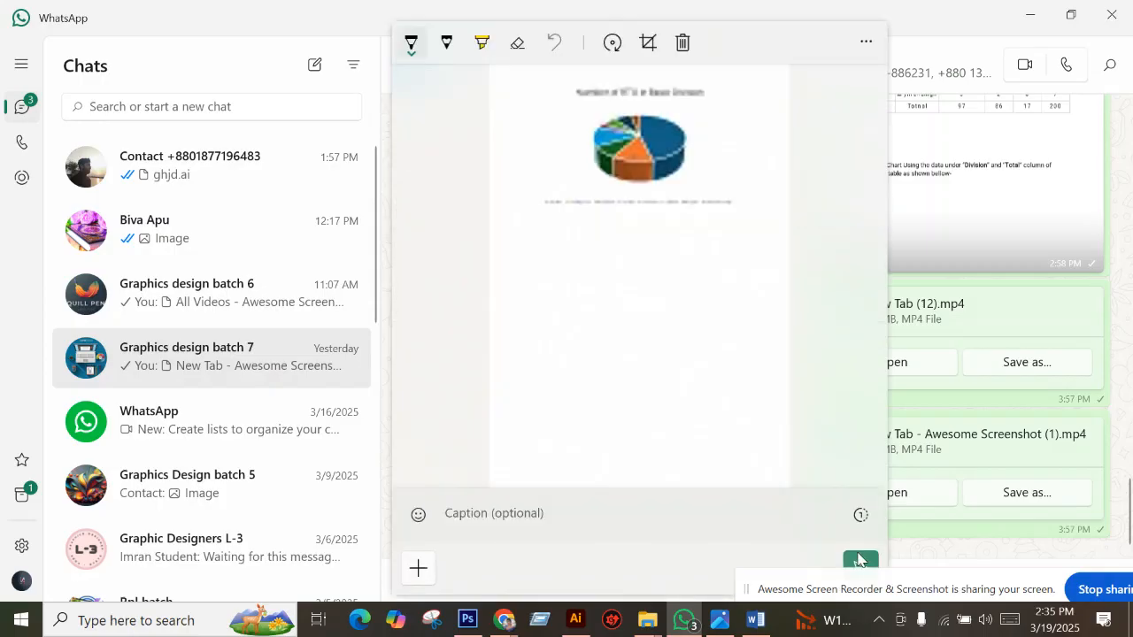
{"action": "left_click", "coordinate": [858, 561]}
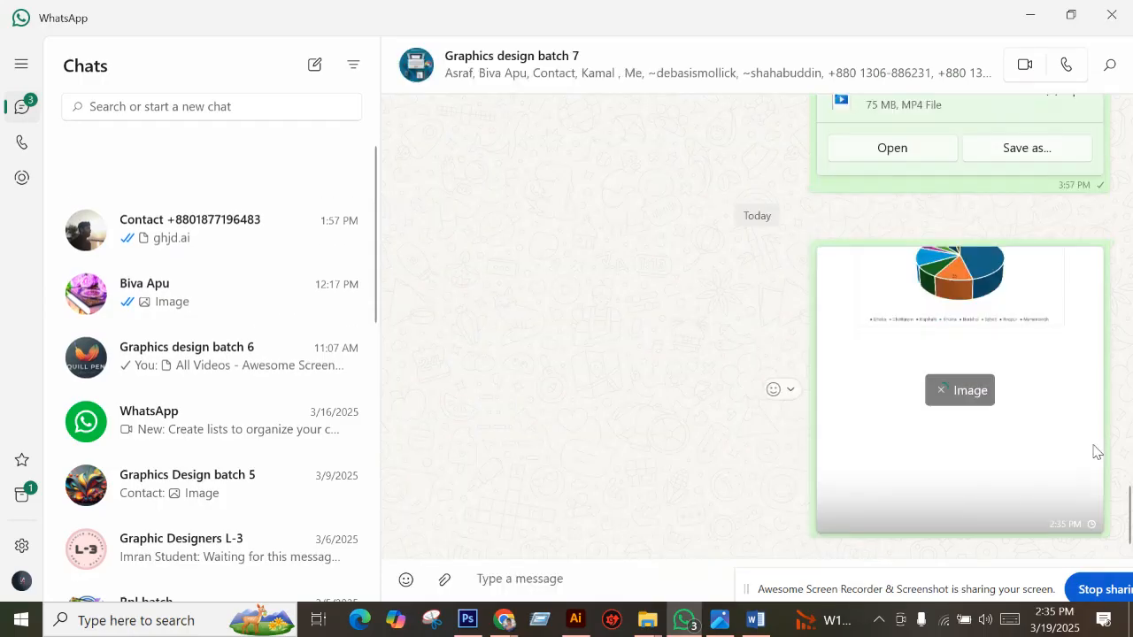
{"action": "scroll", "coordinate": [953, 392], "scroll_direction": "up", "scroll_amount": 1}
{"action": "scroll", "coordinate": [952, 393], "scroll_direction": "down", "scroll_amount": 1}
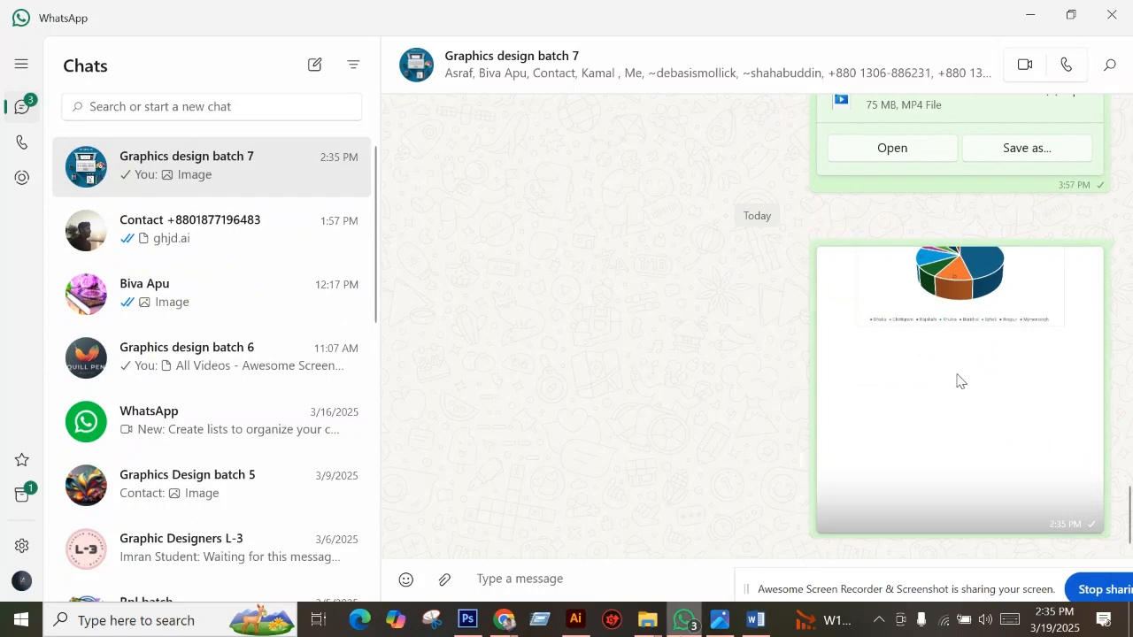
{"action": "mouse_move", "coordinate": [517, 619]}
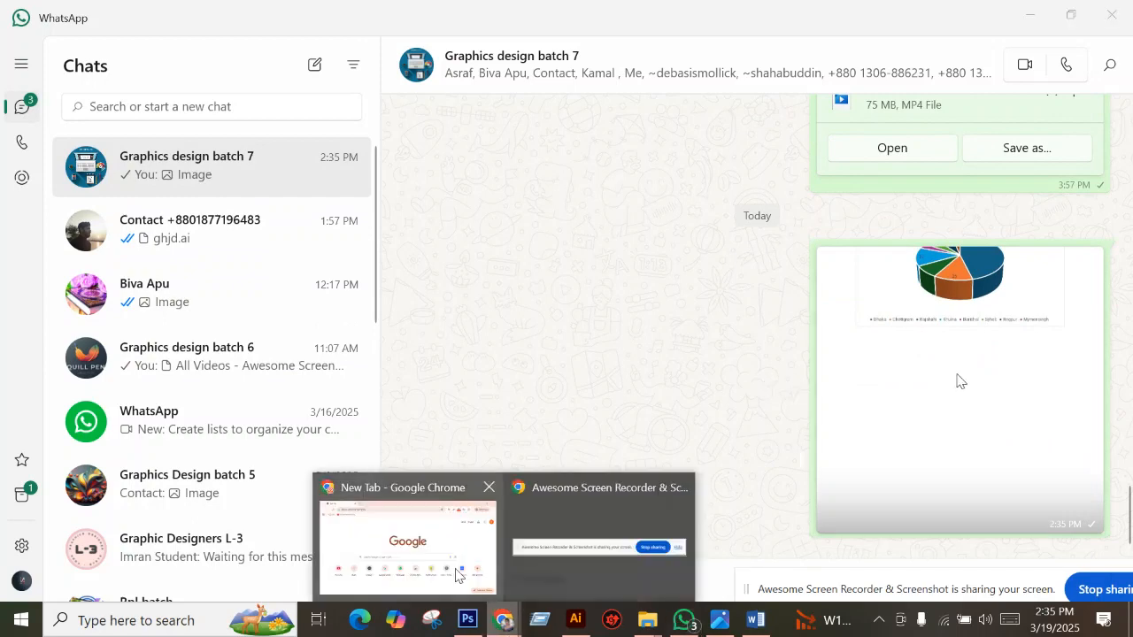
{"action": "left_click", "coordinate": [408, 544]}
{"action": "left_click", "coordinate": [884, 69]}
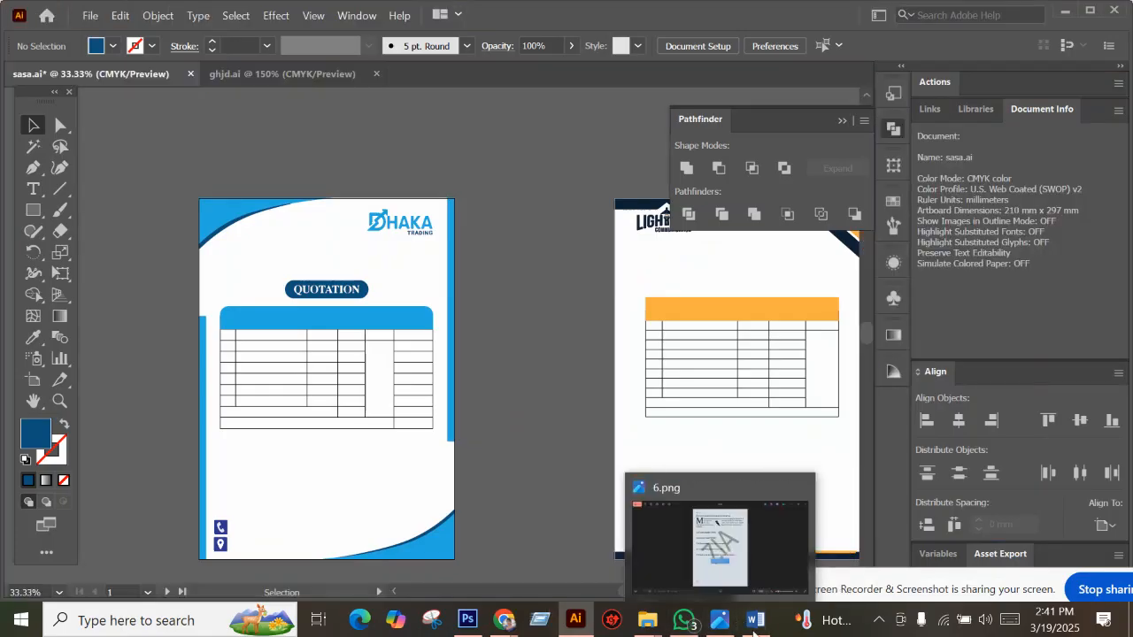
Switch to Word, enter a line of uppercase filler text below the pie chart and paste three copies of it underneath.
{"action": "left_click", "coordinate": [755, 620]}
{"action": "type", "text": "F"}
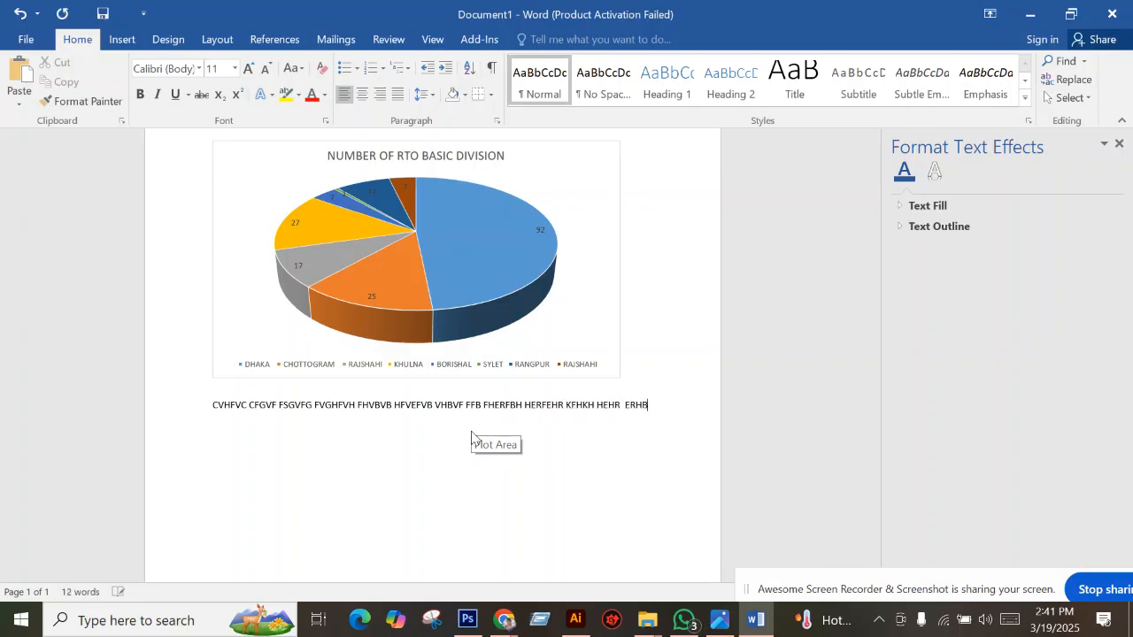
{"action": "left_click_drag", "start_coordinate": [206, 398], "coordinate": [672, 410]}
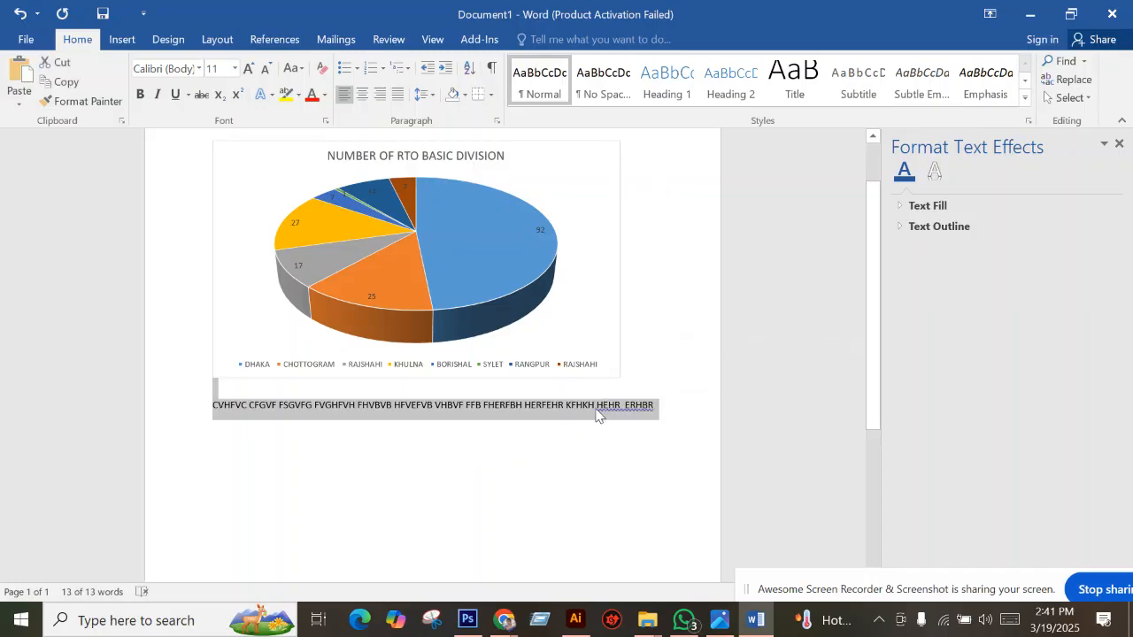
{"action": "left_click", "coordinate": [664, 411]}
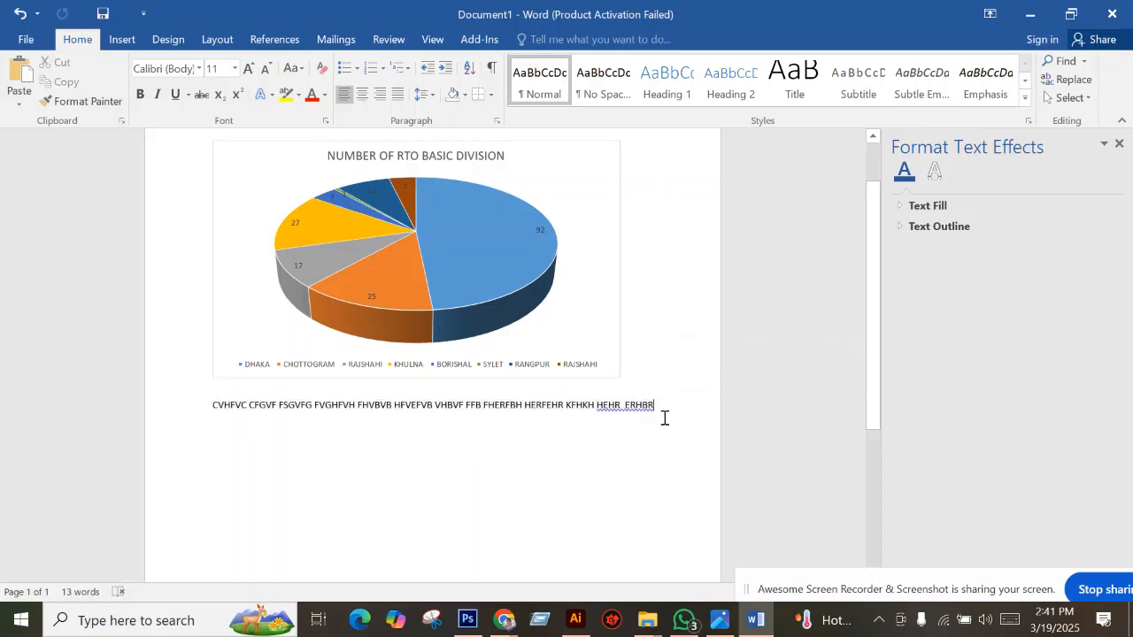
{"action": "key", "text": "ctrl+v"}
{"action": "key", "text": "ctrl+v"}
{"action": "key", "text": "ctrl+v"}
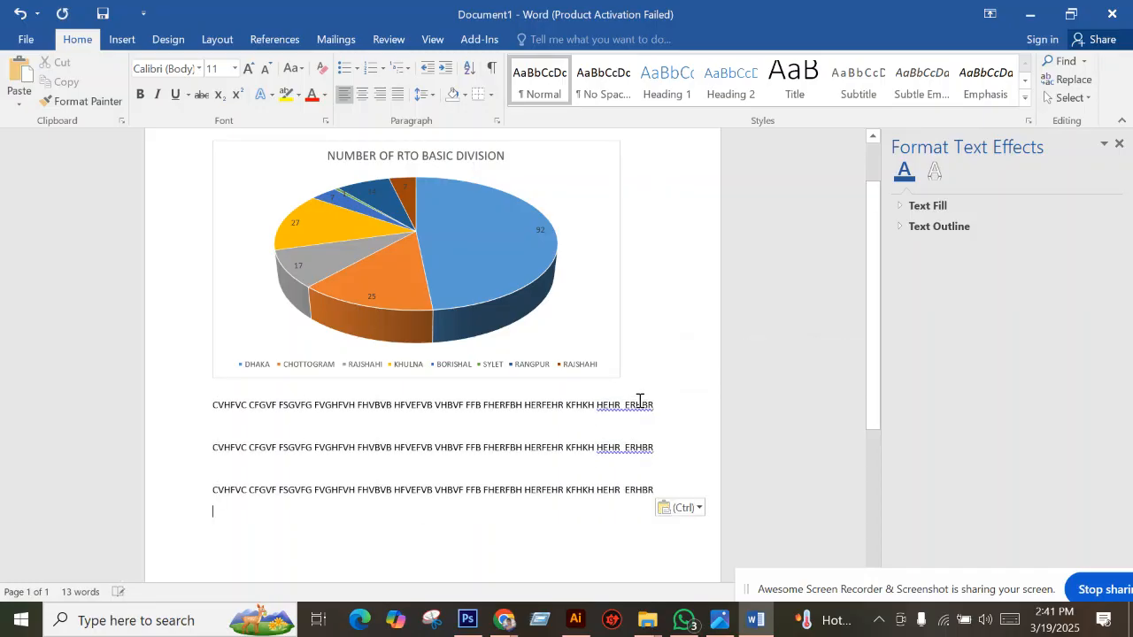
{"action": "scroll", "coordinate": [442, 508], "scroll_direction": "down", "scroll_amount": 2}
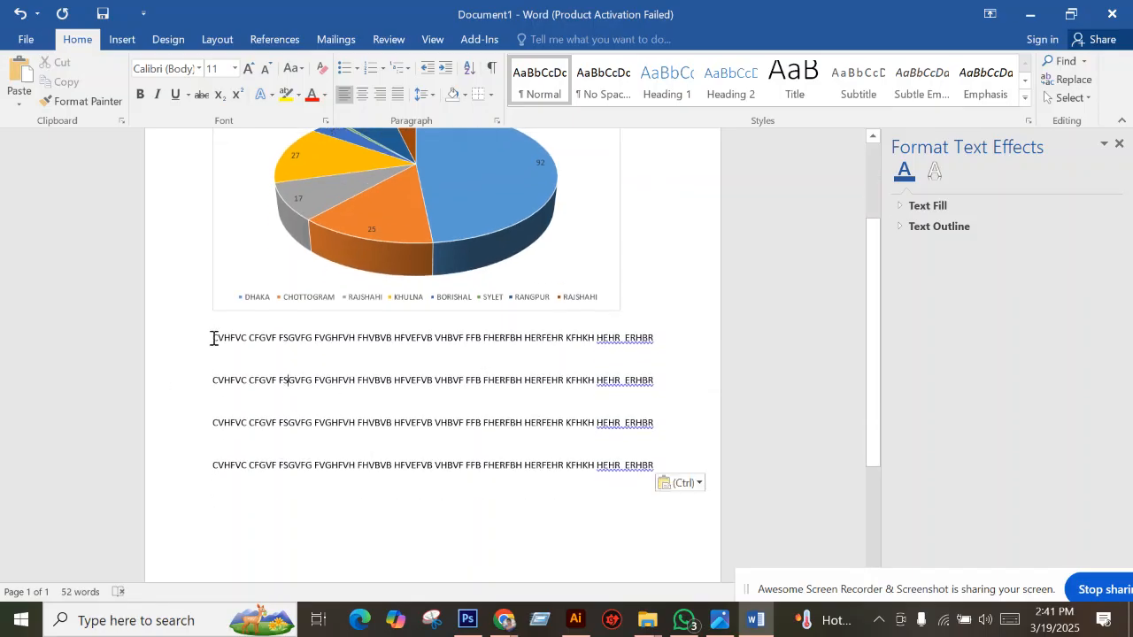
Check the drop cap exercise in 6.png, then apply a Dropped drop cap to the filler text in Word.
{"action": "left_click_drag", "start_coordinate": [261, 356], "coordinate": [670, 473]}
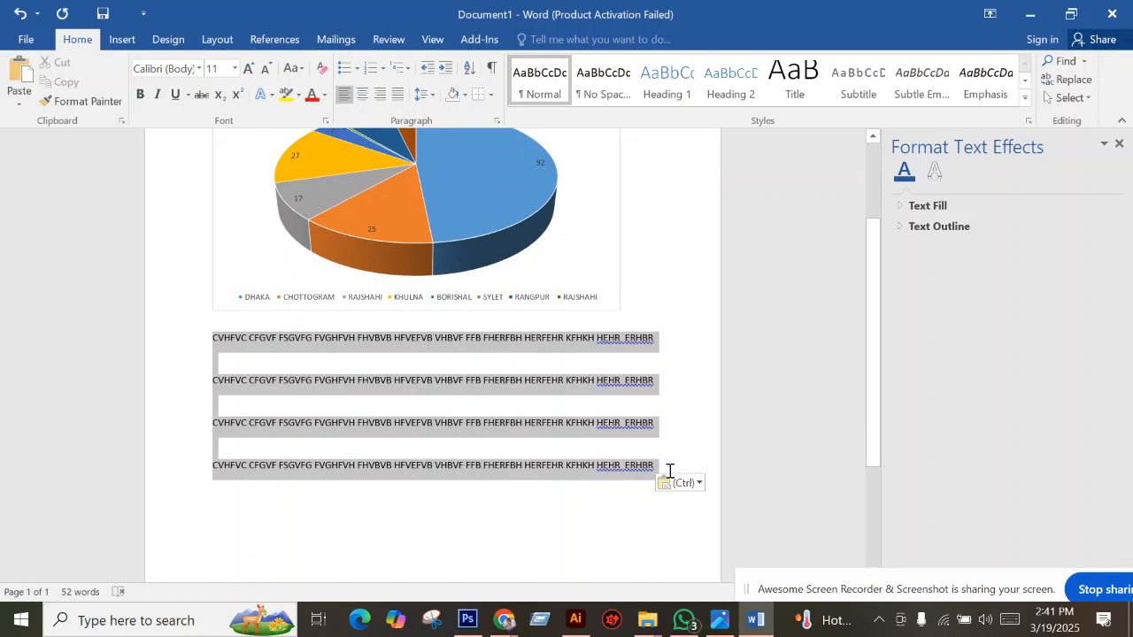
{"action": "left_click", "coordinate": [720, 619]}
{"action": "scroll", "coordinate": [520, 122], "scroll_direction": "up", "scroll_amount": 3}
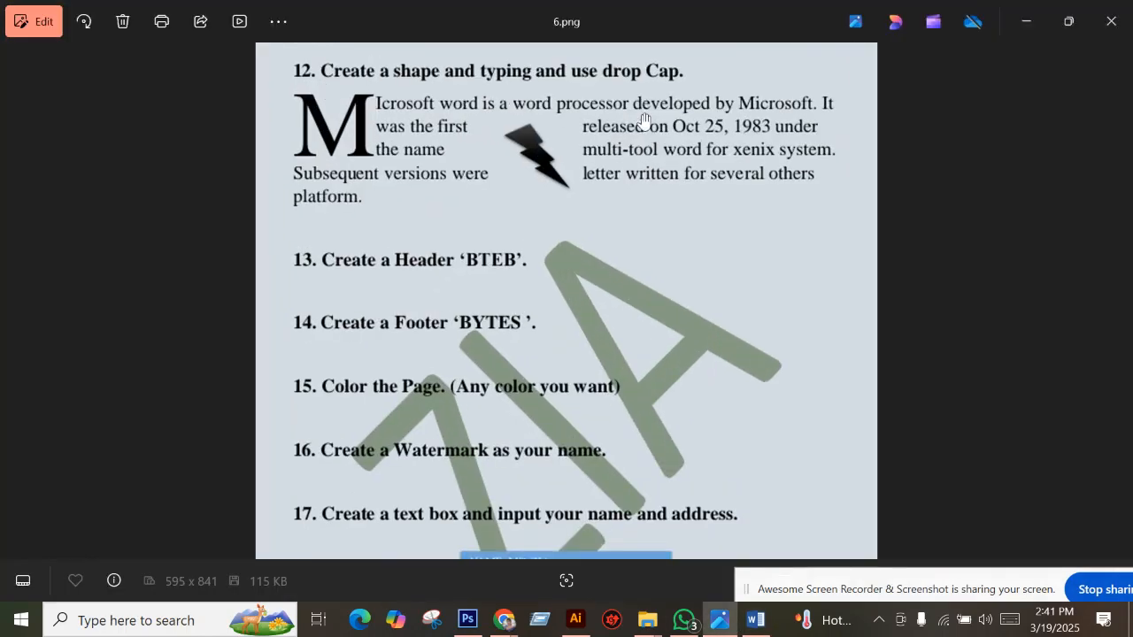
{"action": "scroll", "coordinate": [434, 202], "scroll_direction": "up", "scroll_amount": 1}
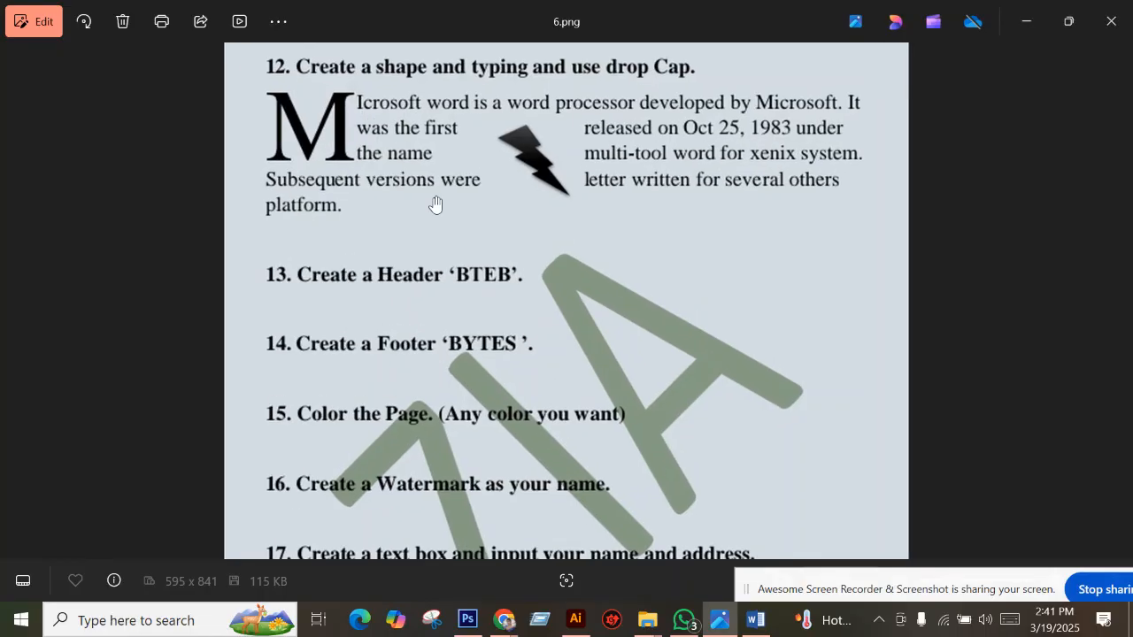
{"action": "left_click", "coordinate": [755, 620]}
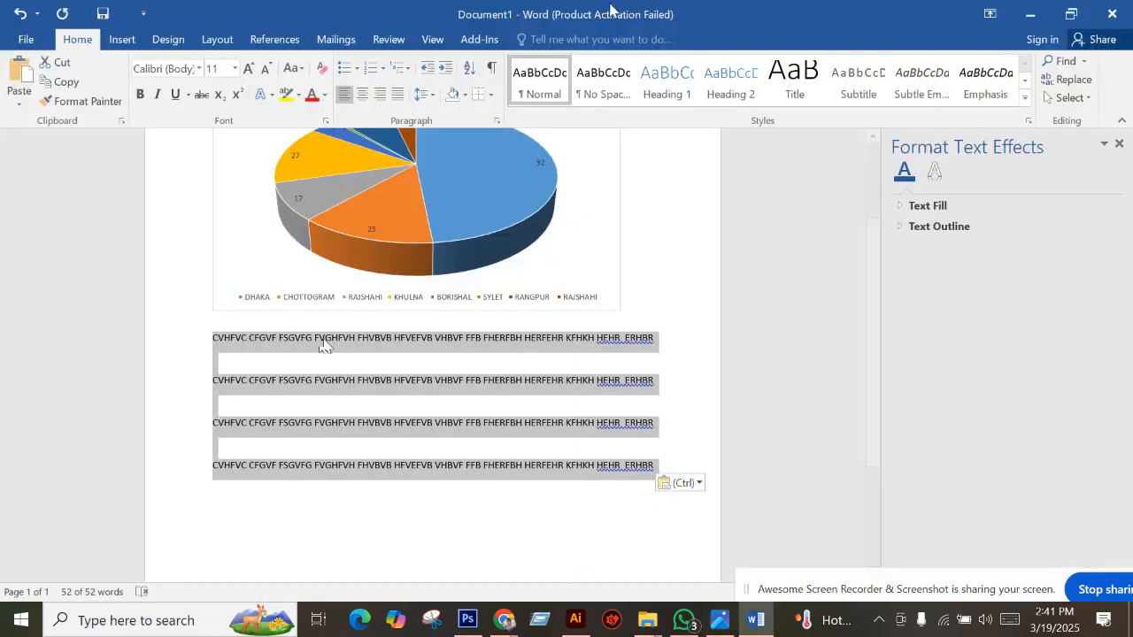
{"action": "left_click", "coordinate": [122, 39]}
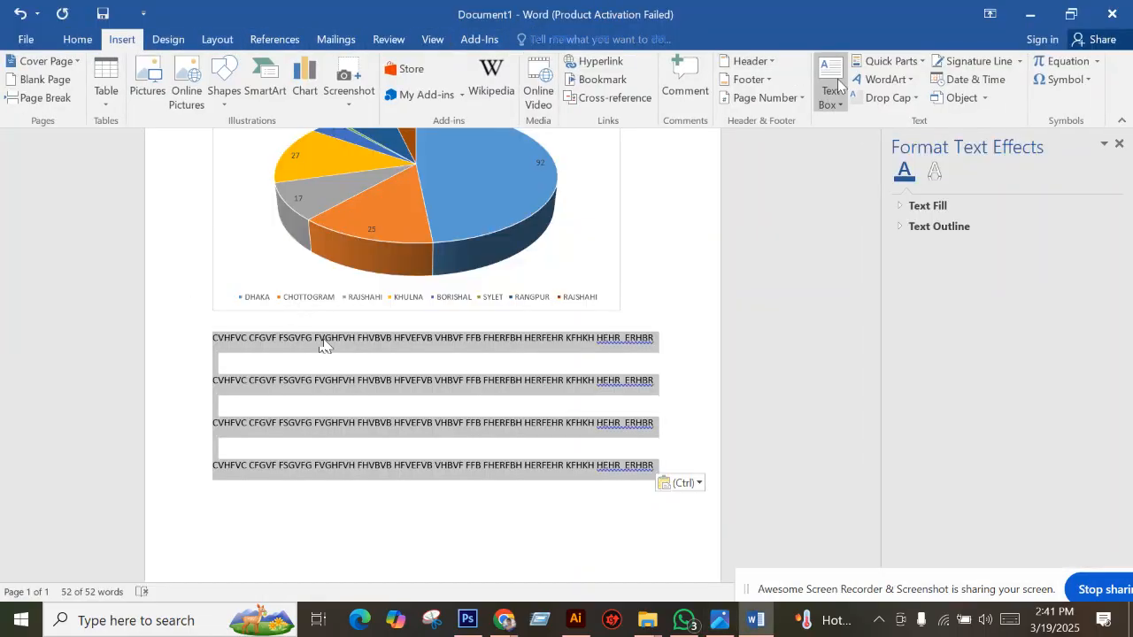
{"action": "left_click", "coordinate": [913, 99]}
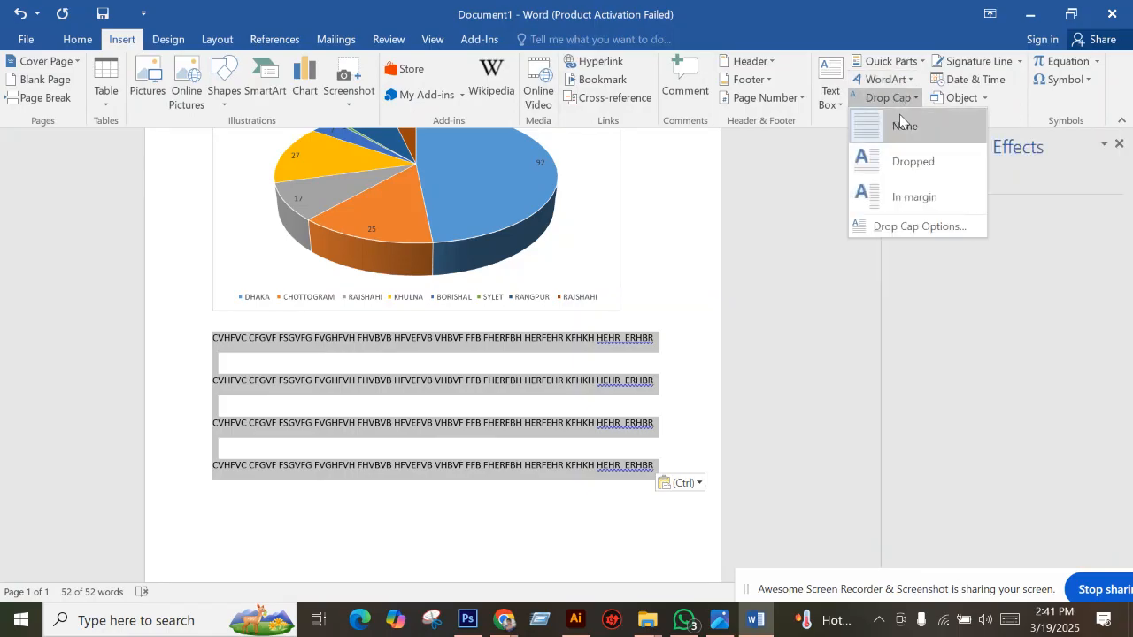
{"action": "left_click", "coordinate": [890, 164]}
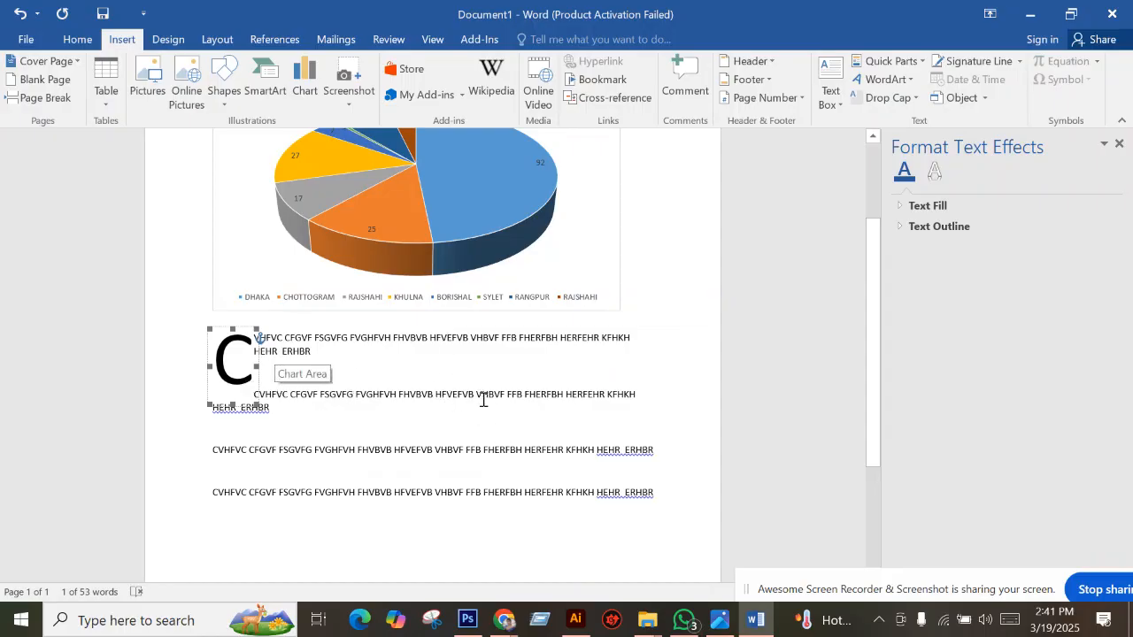
{"action": "left_click", "coordinate": [595, 449]}
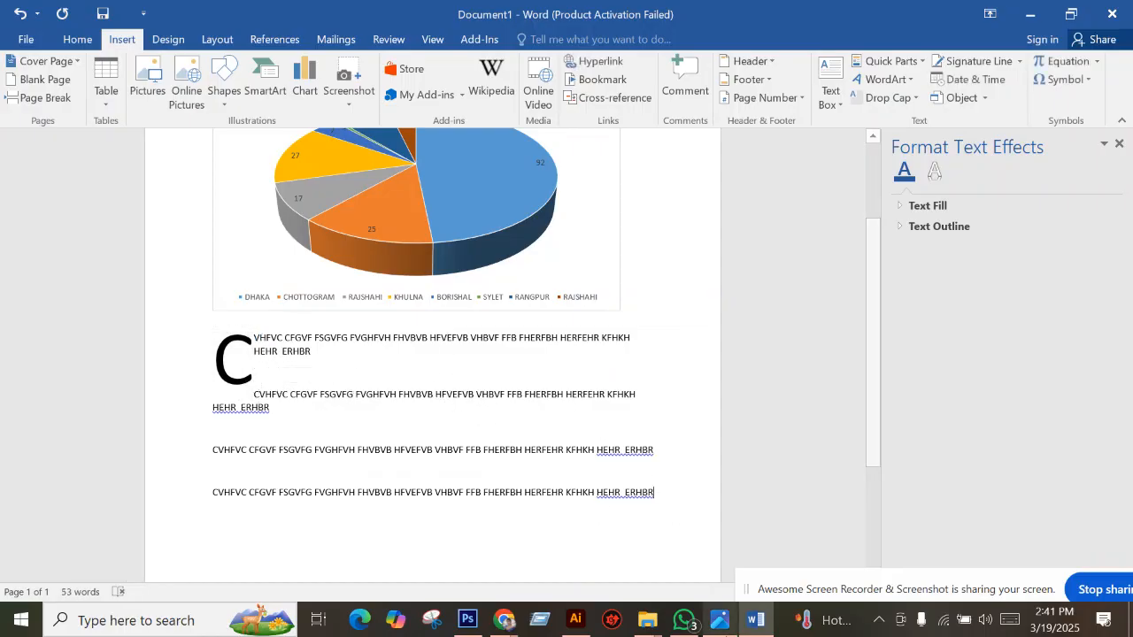
Examine the shape placed in the drop cap paragraph in 6.png, then return to the Word document.
{"action": "left_click", "coordinate": [719, 619]}
{"action": "scroll", "coordinate": [537, 156], "scroll_direction": "up", "scroll_amount": 1}
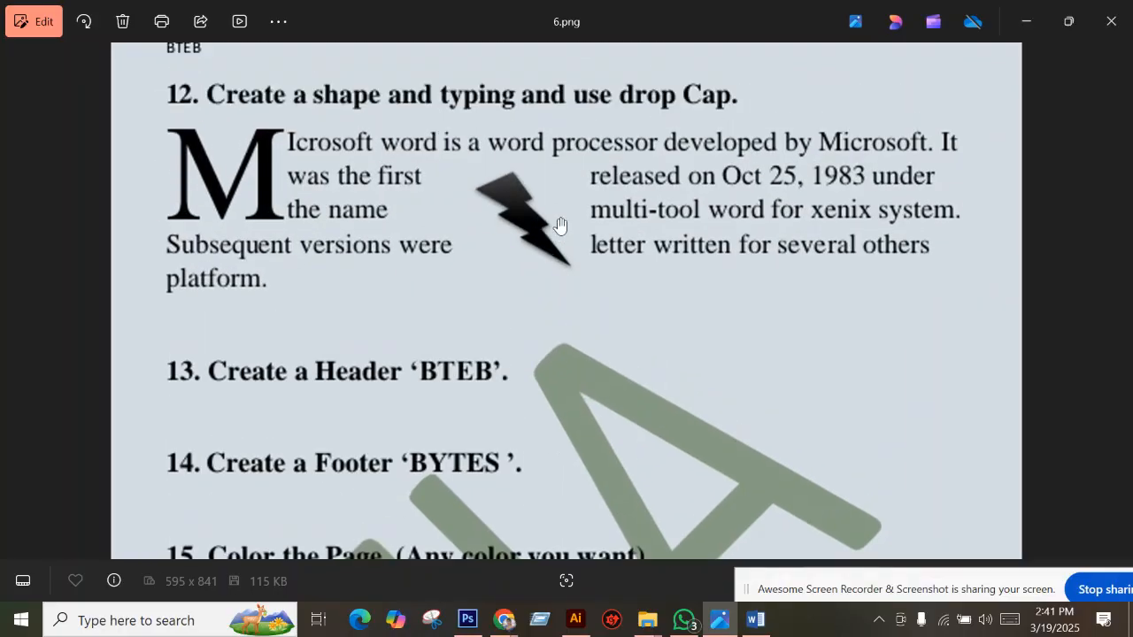
{"action": "left_click", "coordinate": [755, 619]}
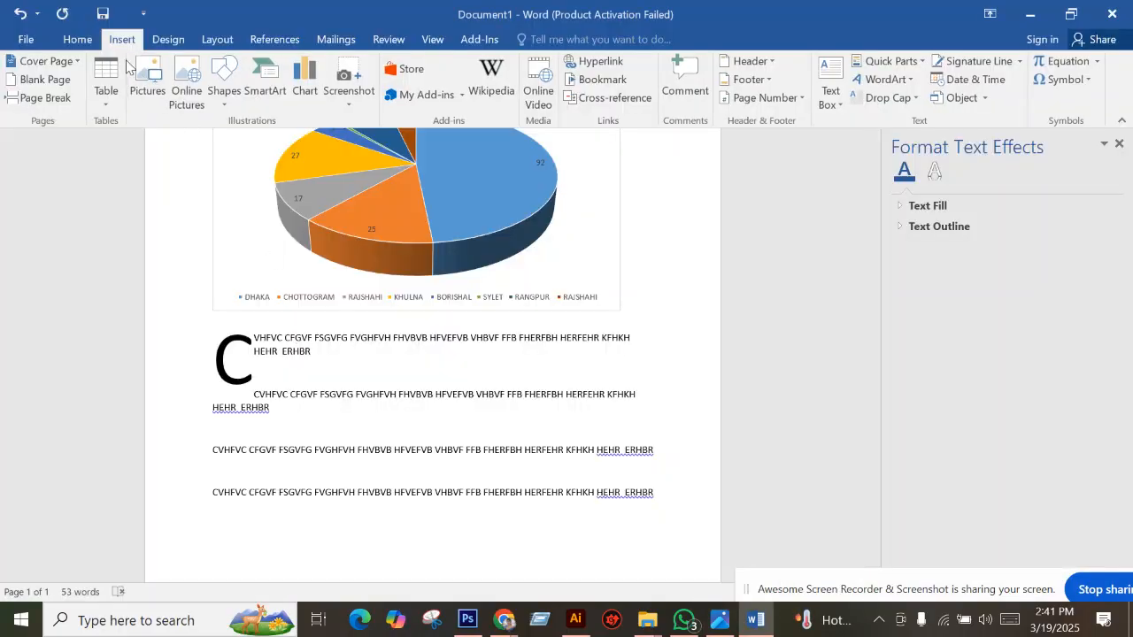
Draw a lightning bolt shape over the lower filler paragraphs and resize it to about 1.49" high by 1.64" wide.
{"action": "left_click", "coordinate": [228, 76]}
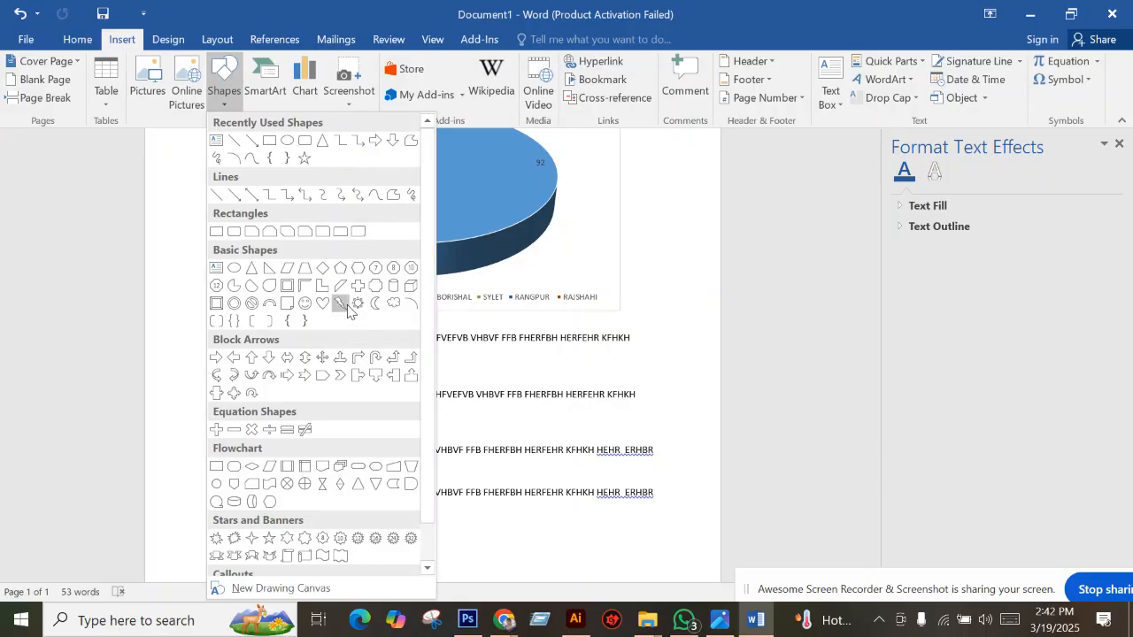
{"action": "left_click", "coordinate": [340, 303]}
{"action": "left_click_drag", "start_coordinate": [338, 413], "coordinate": [506, 555]}
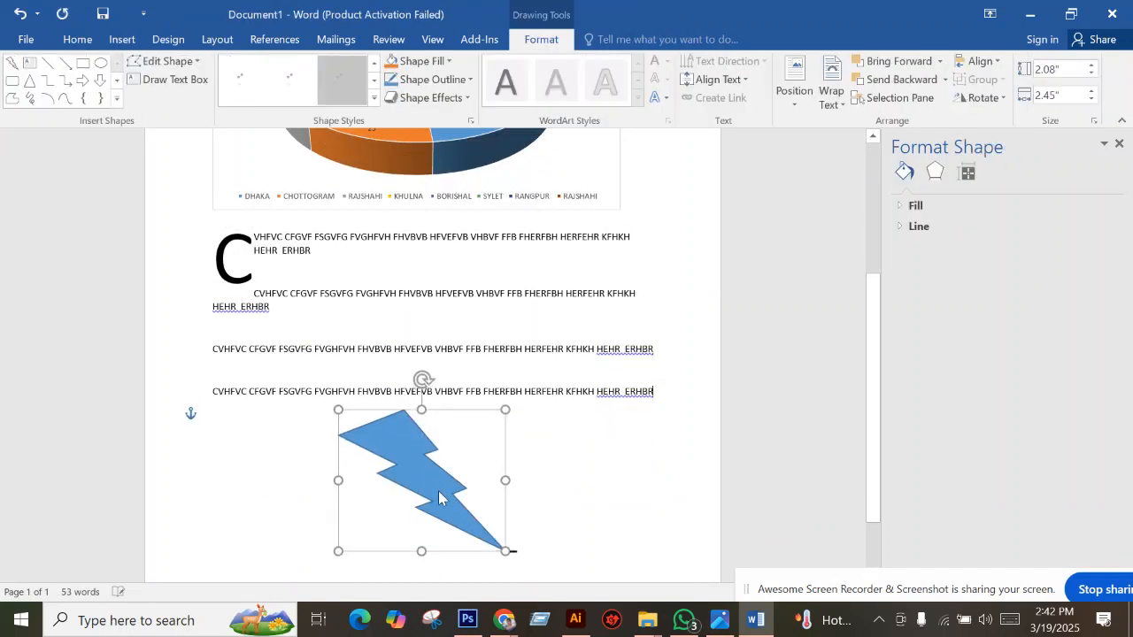
{"action": "left_click_drag", "start_coordinate": [438, 488], "coordinate": [446, 370]}
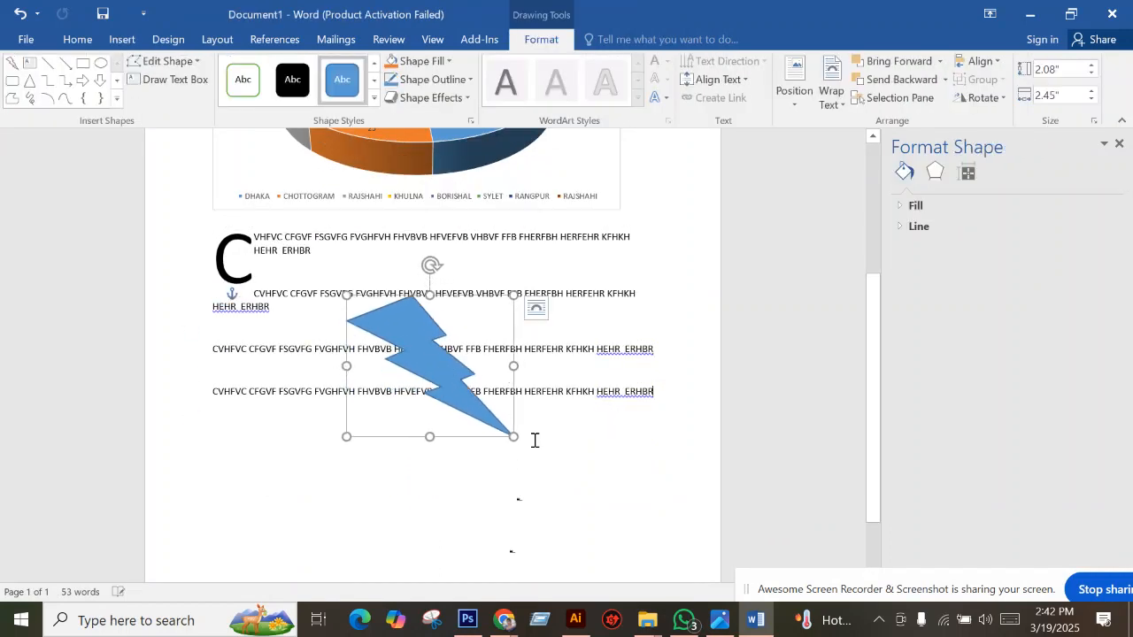
{"action": "left_click_drag", "start_coordinate": [514, 436], "coordinate": [459, 394]}
{"action": "left_click_drag", "start_coordinate": [423, 346], "coordinate": [433, 360]}
Apply Square text wrapping to the lightning bolt, shrink it to about 1" by 1.09" and place it within the last two paragraphs.
{"action": "right_click", "coordinate": [426, 354]}
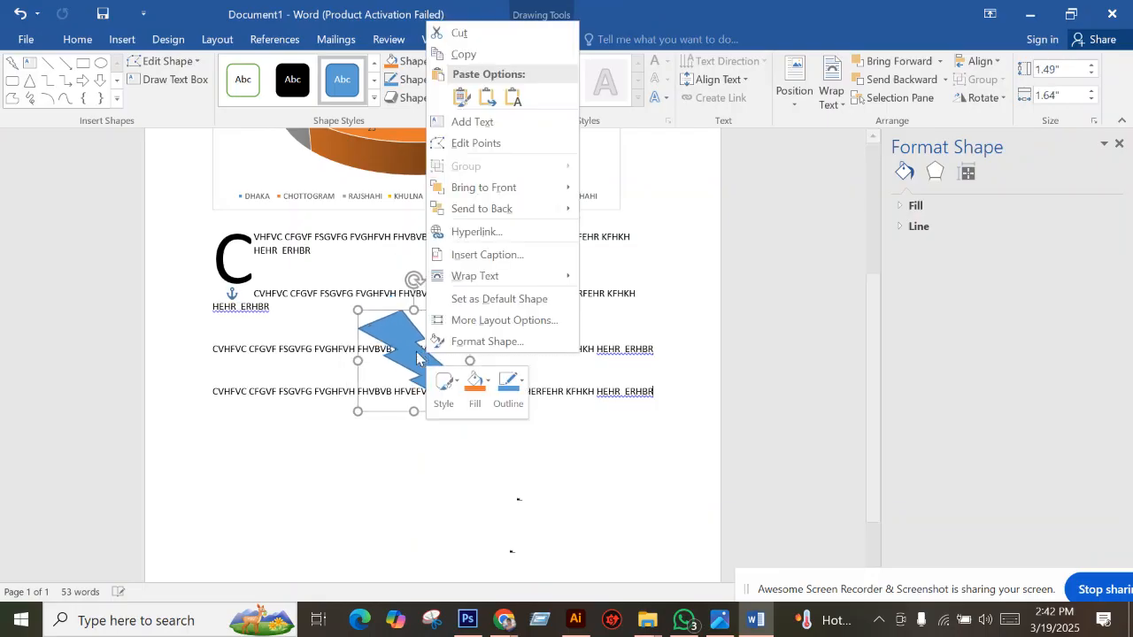
{"action": "mouse_move", "coordinate": [467, 288]}
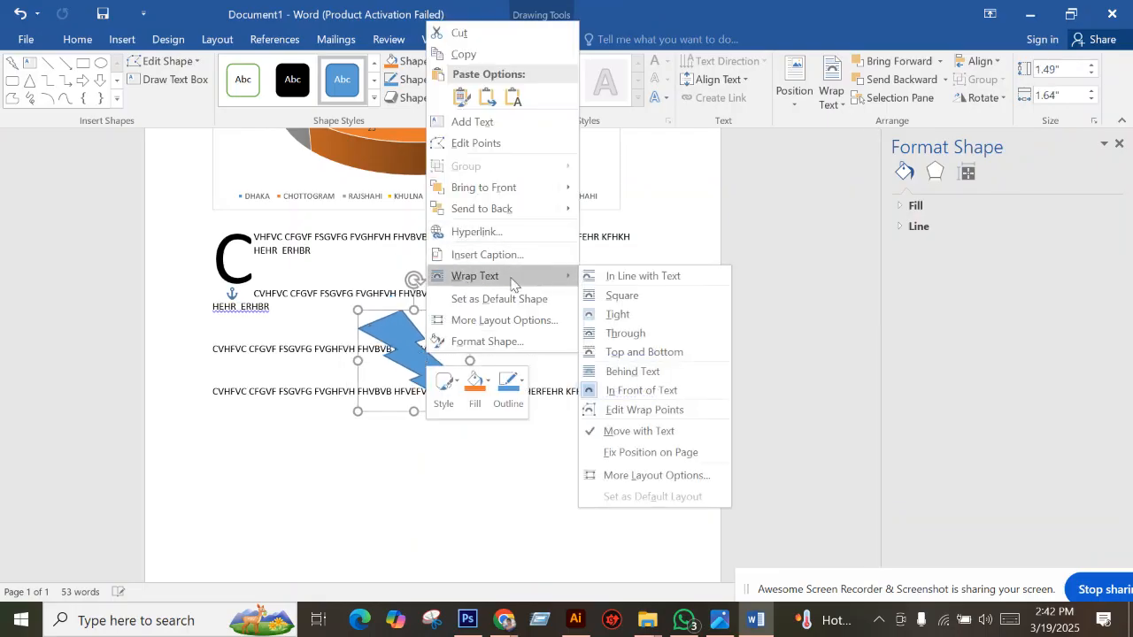
{"action": "left_click", "coordinate": [610, 296]}
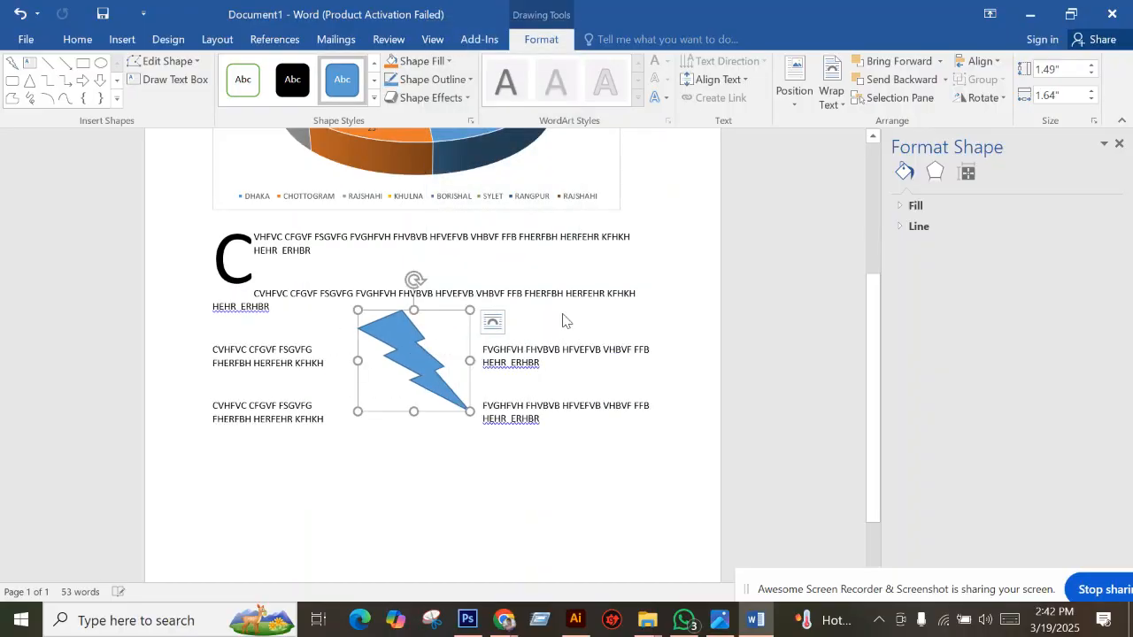
{"action": "left_click_drag", "start_coordinate": [427, 358], "coordinate": [408, 368]}
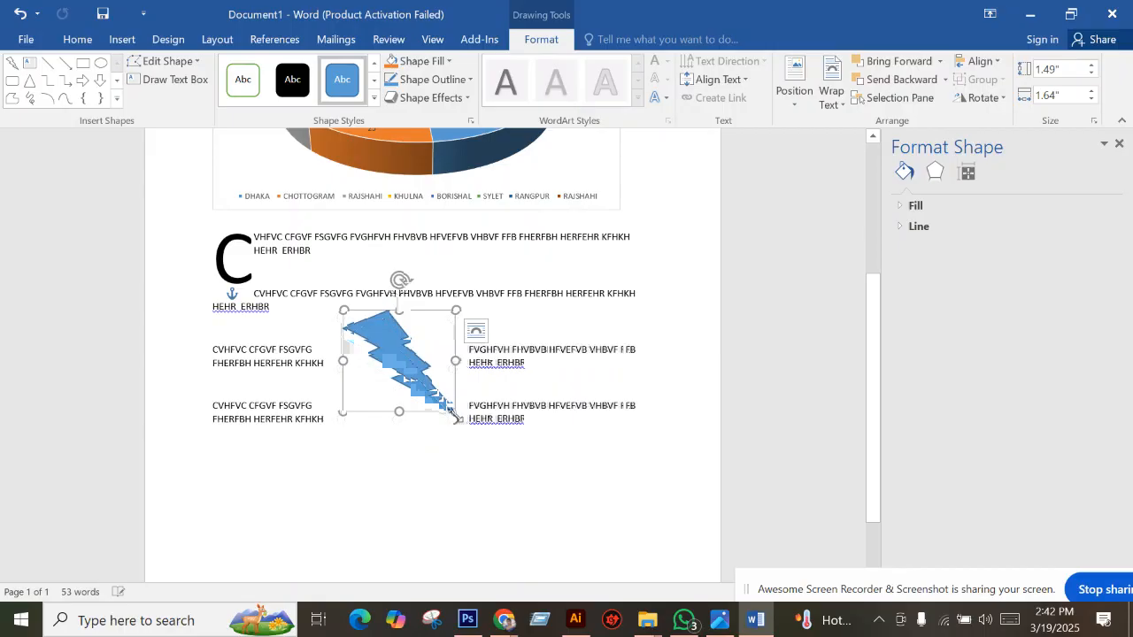
{"action": "left_click_drag", "start_coordinate": [458, 420], "coordinate": [430, 392]}
{"action": "mouse_move", "coordinate": [365, 358]}
{"action": "left_mouse_down"}
{"action": "mouse_move", "coordinate": [402, 362]}
{"action": "mouse_move", "coordinate": [366, 357]}
{"action": "left_mouse_up"}
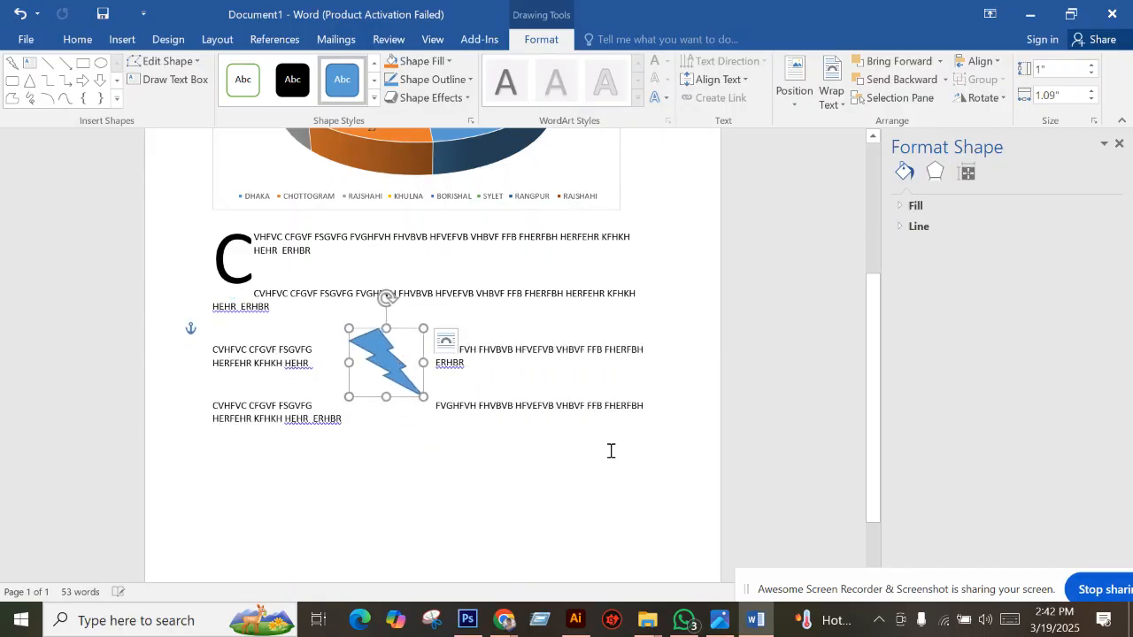
Check the drop cap example in 6.png, then return to Word and insert a blank page after the last filler paragraph.
{"action": "left_click", "coordinate": [720, 620]}
{"action": "scroll", "coordinate": [562, 204], "scroll_direction": "up", "scroll_amount": 1}
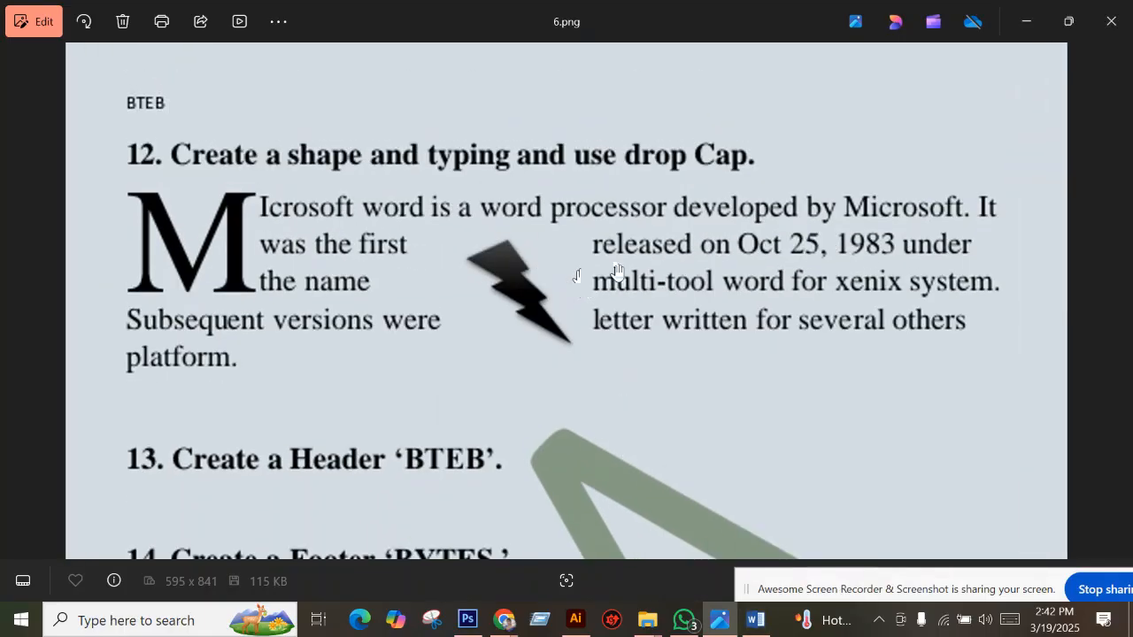
{"action": "left_click", "coordinate": [744, 627]}
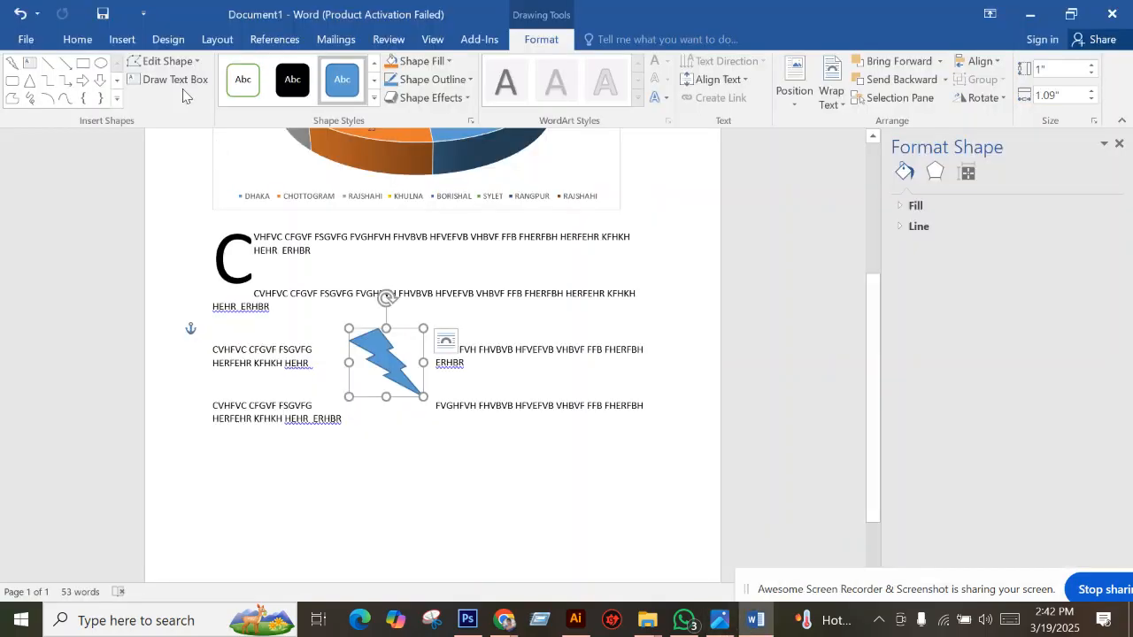
{"action": "left_click", "coordinate": [120, 39]}
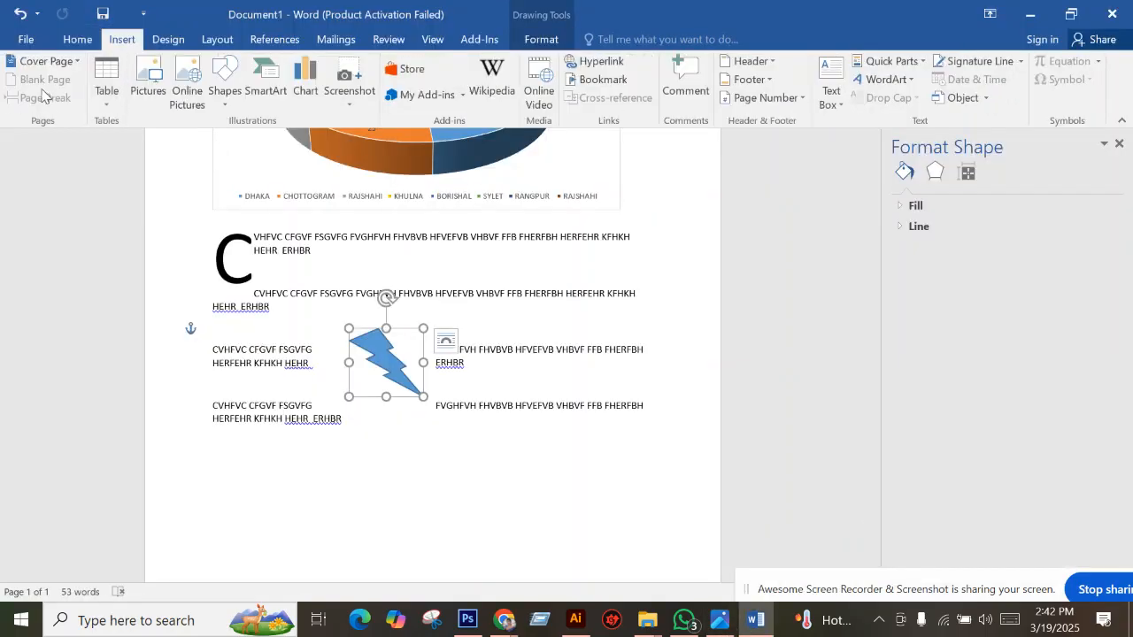
{"action": "left_click", "coordinate": [429, 440]}
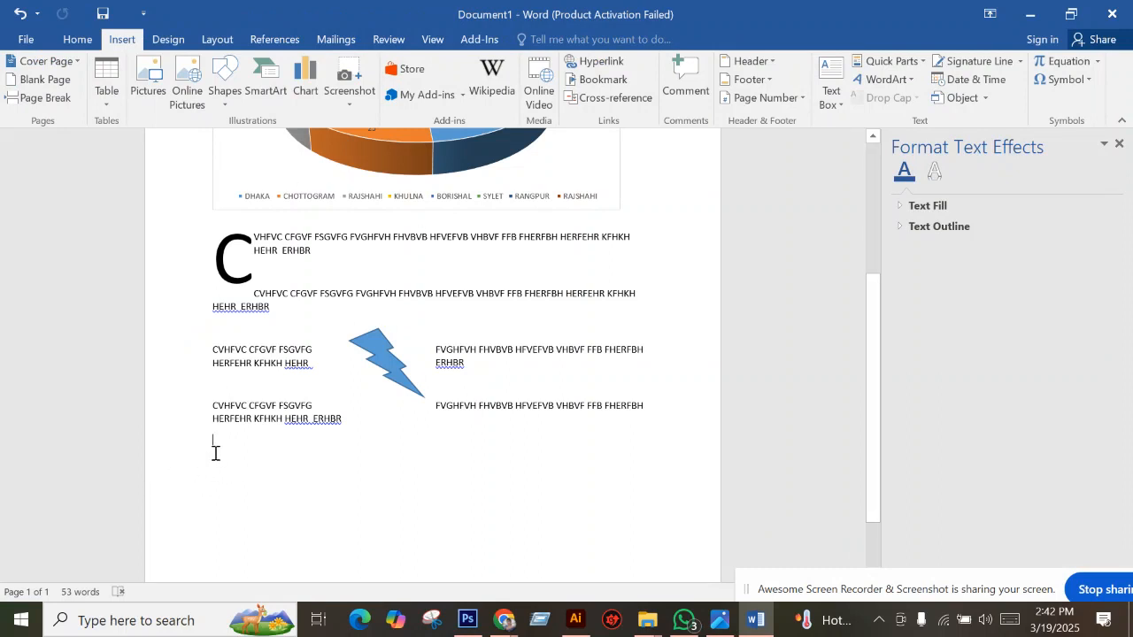
{"action": "left_click", "coordinate": [50, 80]}
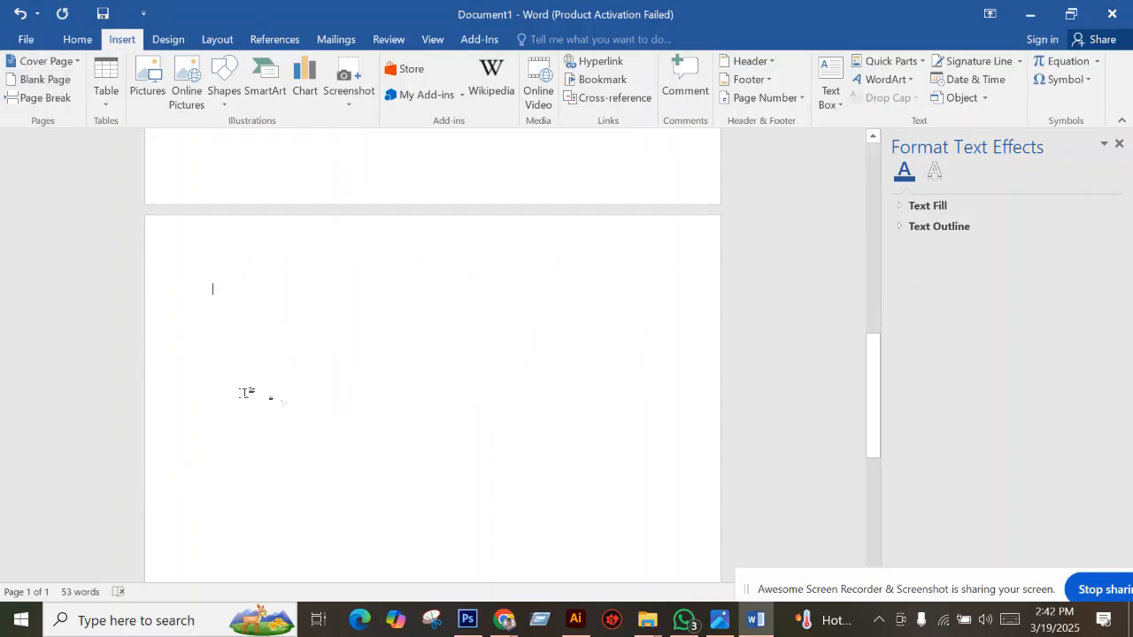
{"action": "scroll", "coordinate": [310, 345], "scroll_direction": "up", "scroll_amount": 4}
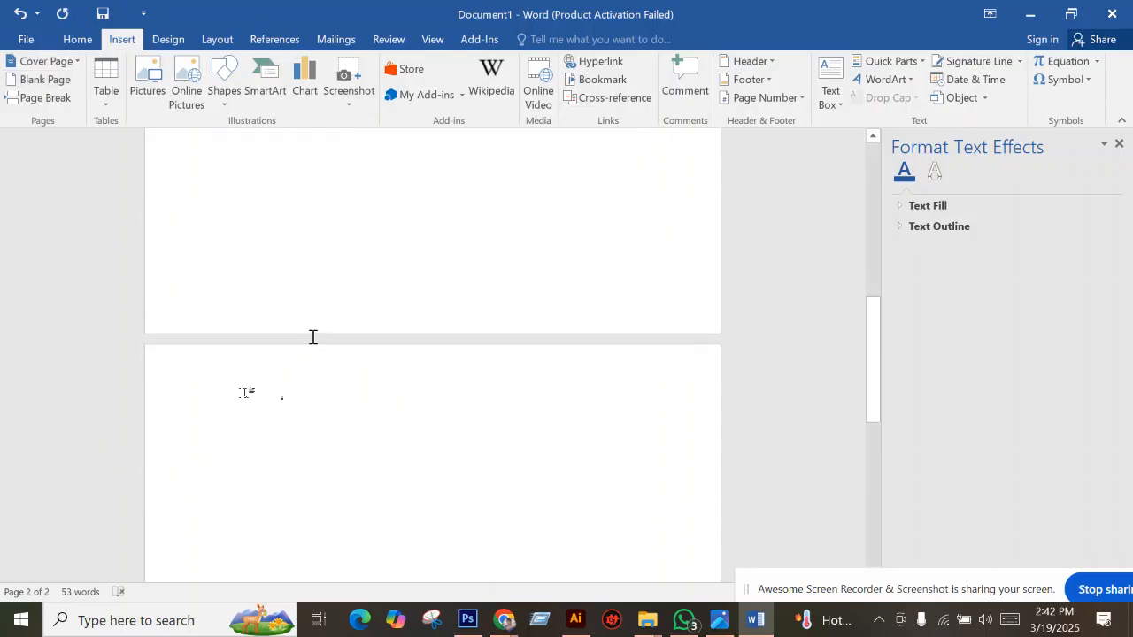
{"action": "scroll", "coordinate": [316, 338], "scroll_direction": "down", "scroll_amount": 5}
{"action": "scroll", "coordinate": [317, 338], "scroll_direction": "up", "scroll_amount": 3}
{"action": "scroll", "coordinate": [293, 356], "scroll_direction": "up", "scroll_amount": 5}
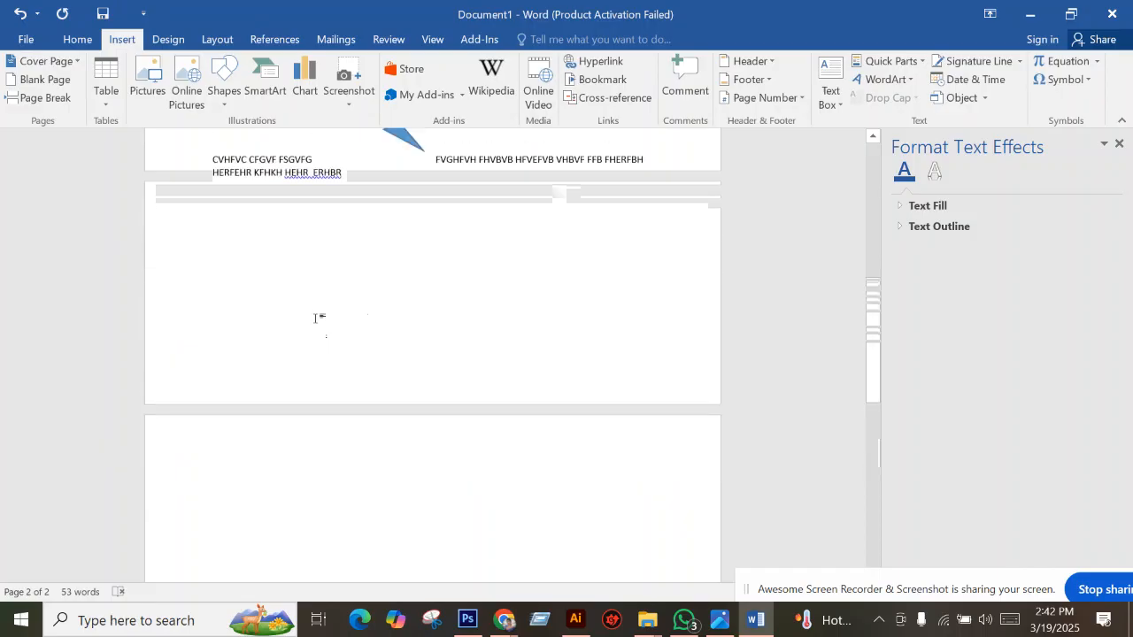
{"action": "left_click", "coordinate": [722, 624]}
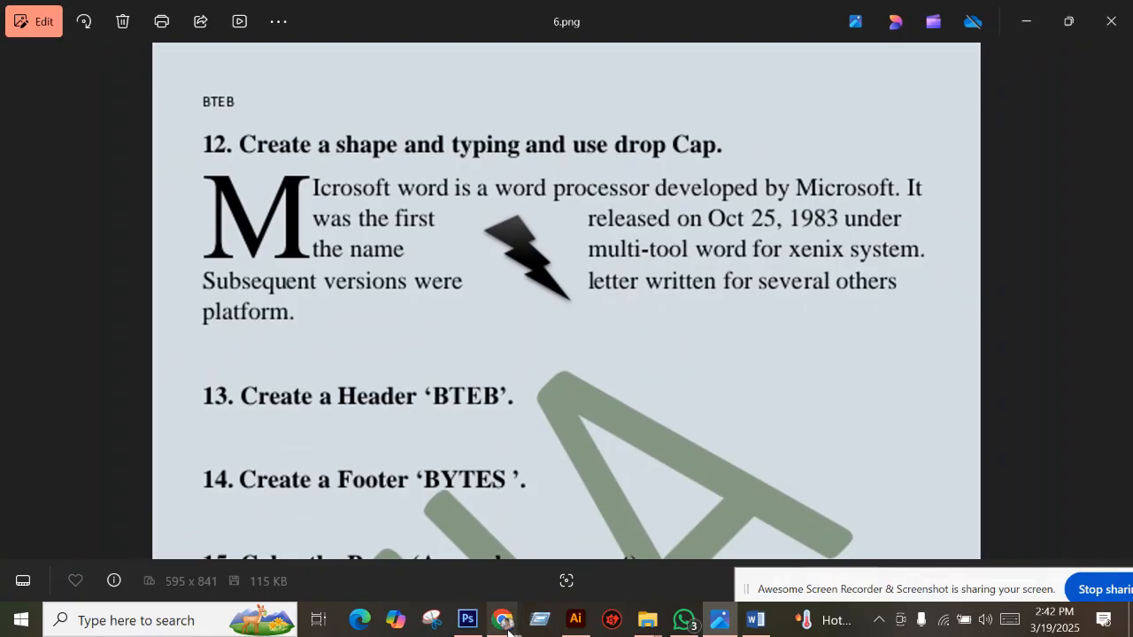
{"action": "mouse_move", "coordinate": [503, 620]}
{"action": "left_click", "coordinate": [423, 546]}
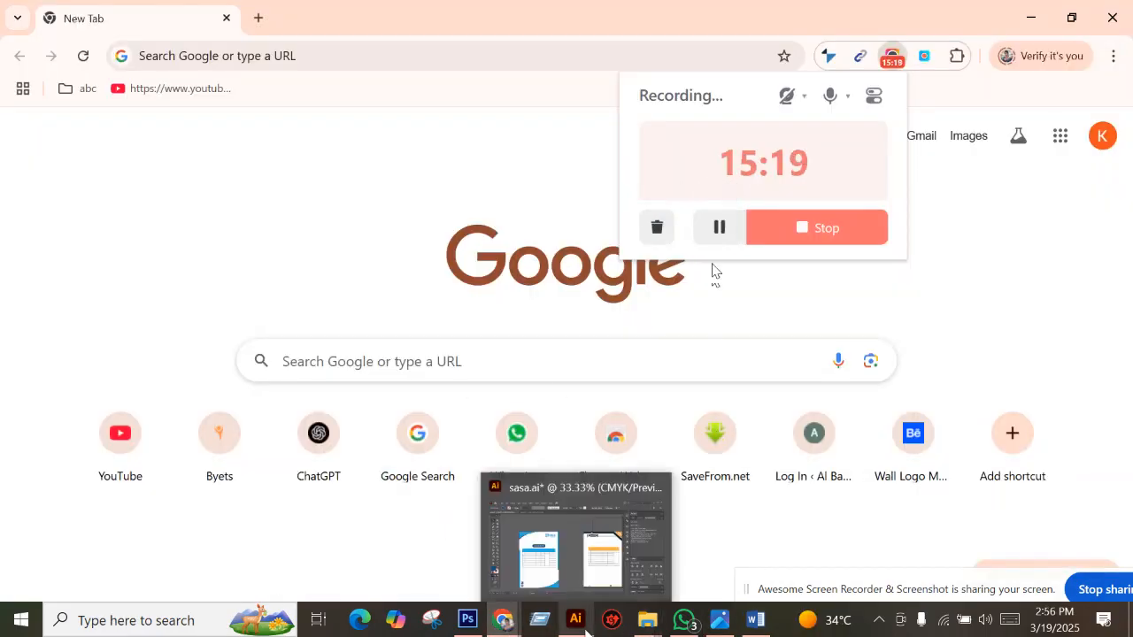
{"action": "left_click", "coordinate": [576, 619]}
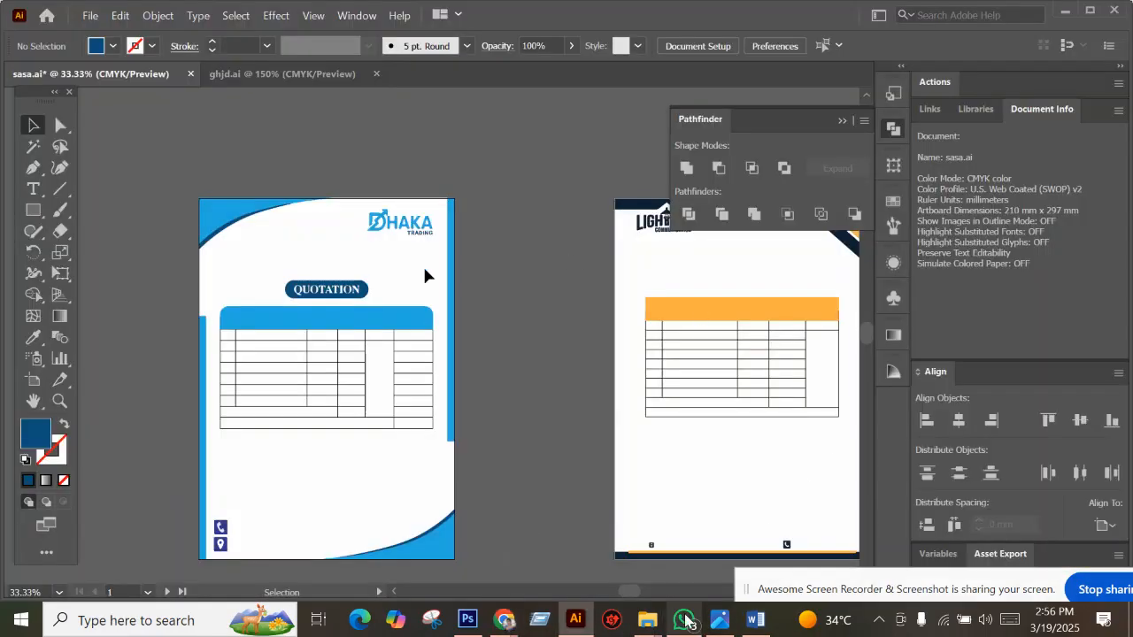
{"action": "left_click", "coordinate": [681, 537]}
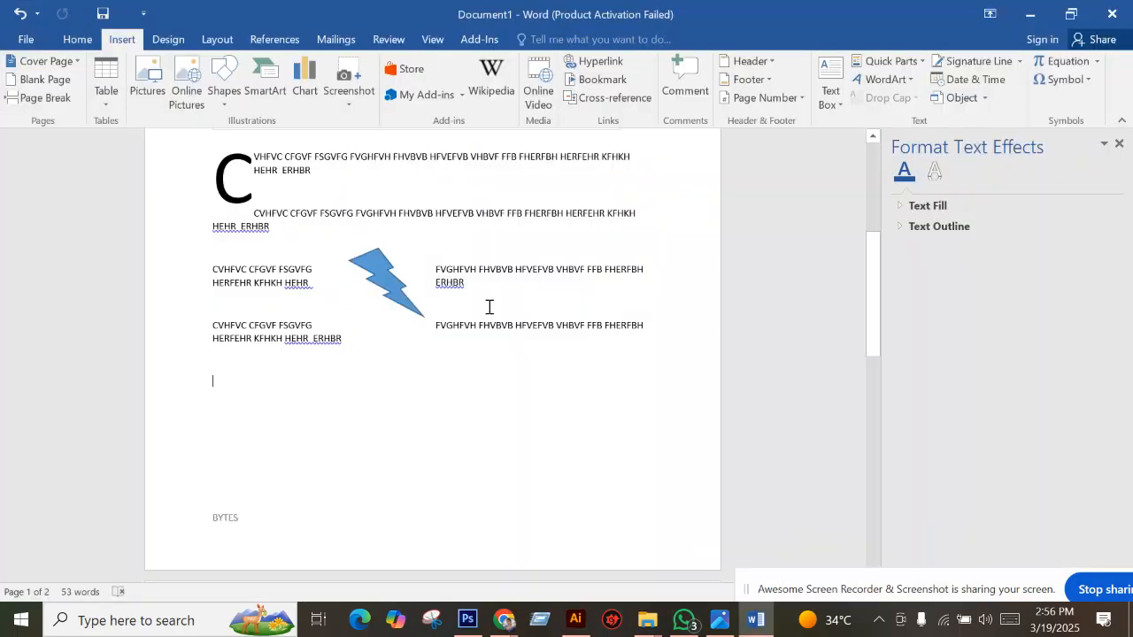
{"action": "scroll", "coordinate": [481, 281], "scroll_direction": "up", "scroll_amount": 1}
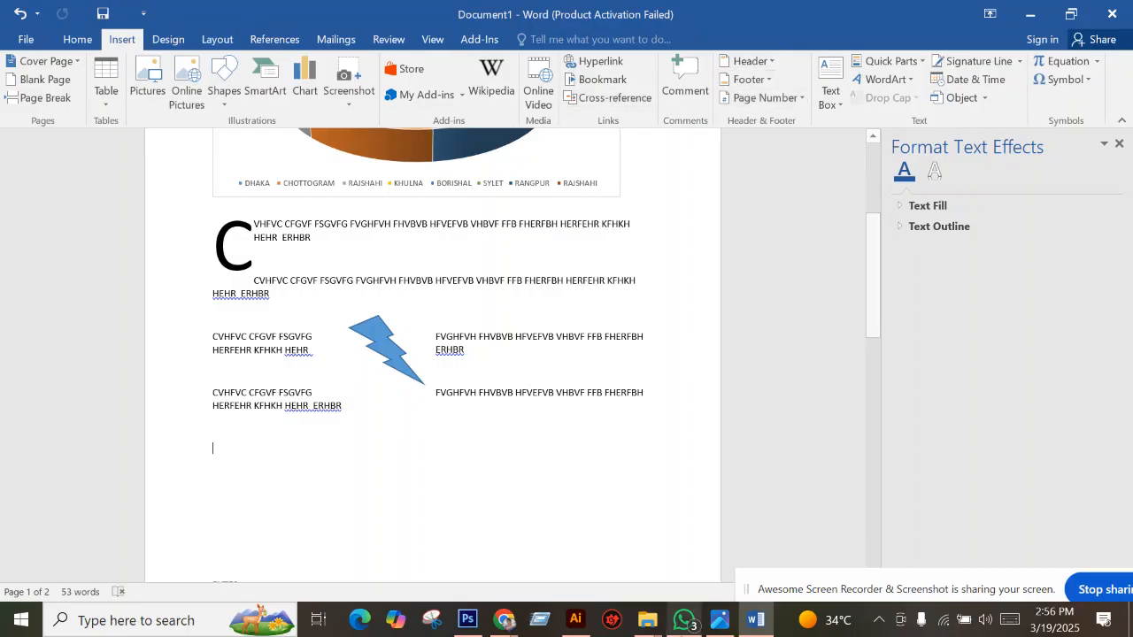
Examine the header, footer, page color, watermark and text box exercises in 6.png, then return to the Word document.
{"action": "left_click", "coordinate": [720, 619]}
{"action": "scroll", "coordinate": [493, 248], "scroll_direction": "down", "scroll_amount": 1}
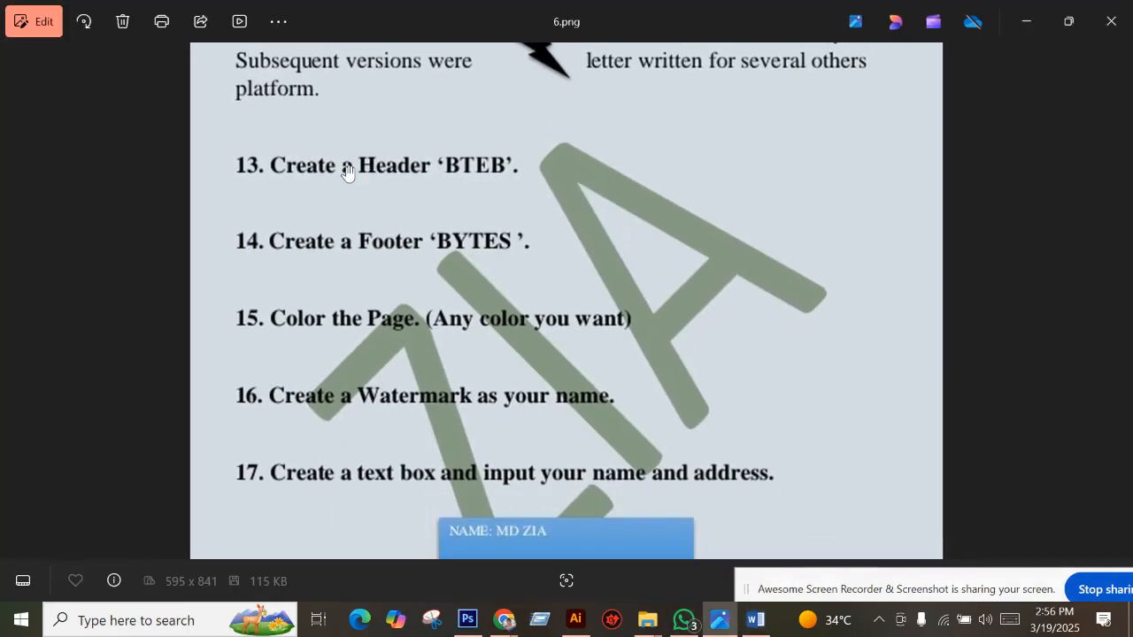
{"action": "scroll", "coordinate": [263, 182], "scroll_direction": "up", "scroll_amount": 2}
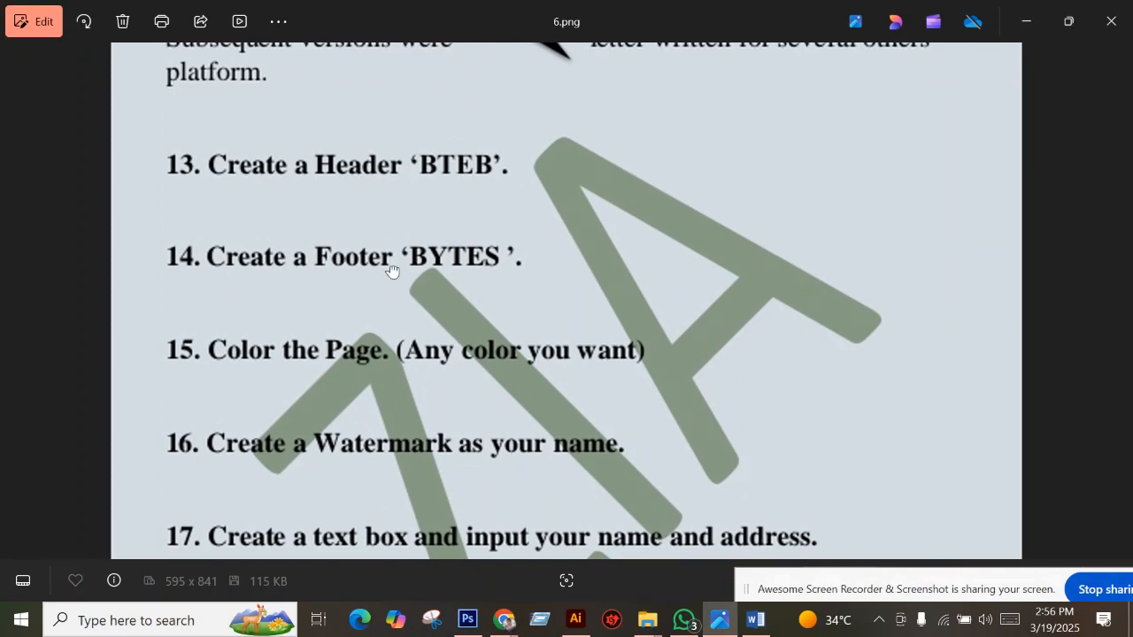
{"action": "scroll", "coordinate": [393, 270], "scroll_direction": "down", "scroll_amount": 1}
{"action": "scroll", "coordinate": [419, 321], "scroll_direction": "down", "scroll_amount": 1}
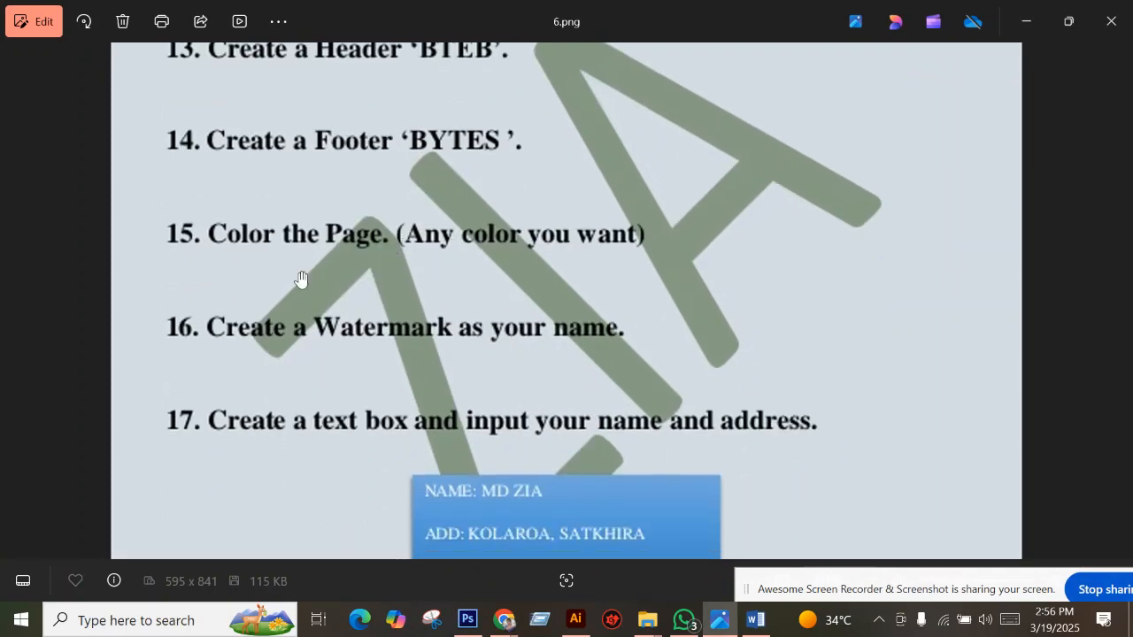
{"action": "scroll", "coordinate": [348, 261], "scroll_direction": "down", "scroll_amount": 4}
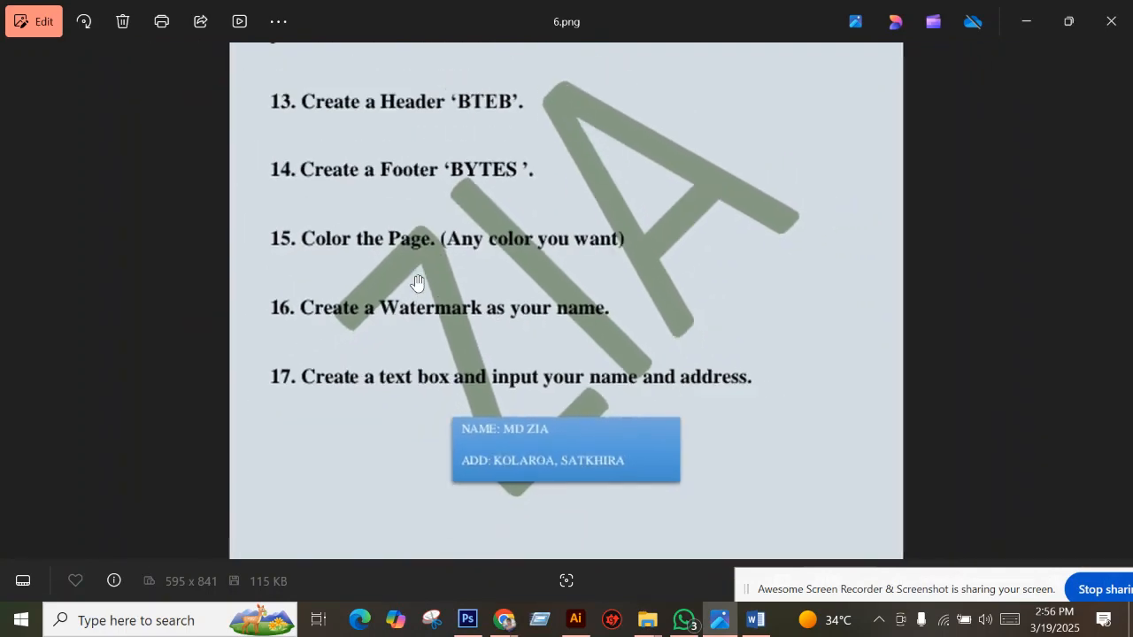
{"action": "scroll", "coordinate": [479, 229], "scroll_direction": "up", "scroll_amount": 3}
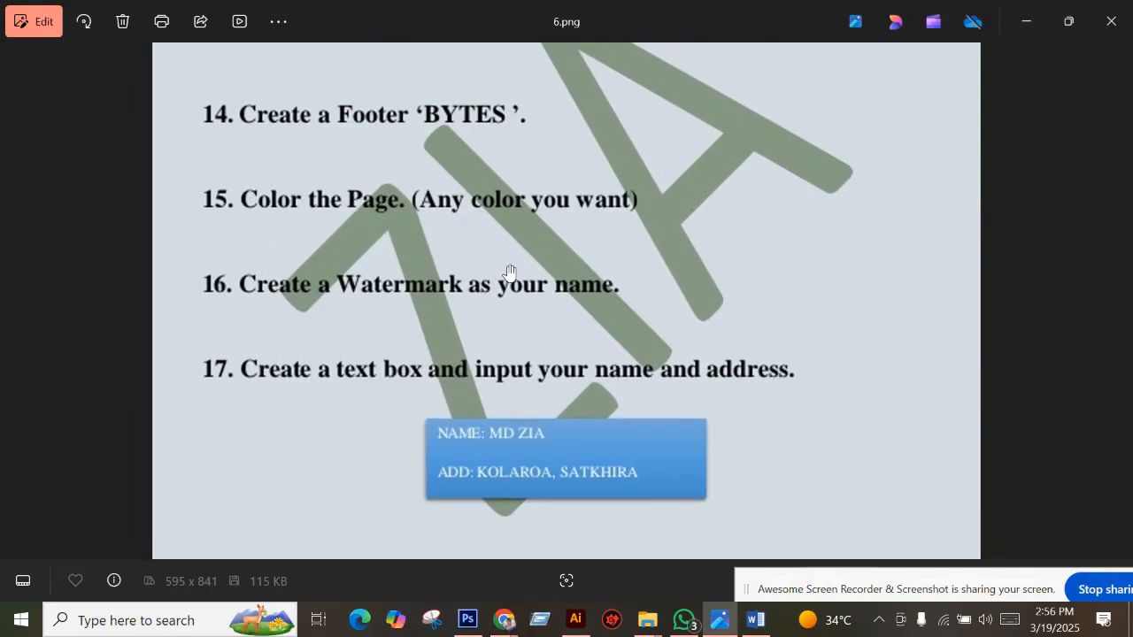
{"action": "left_click", "coordinate": [756, 620]}
{"action": "scroll", "coordinate": [283, 387], "scroll_direction": "down", "scroll_amount": 1}
{"action": "scroll", "coordinate": [293, 377], "scroll_direction": "up", "scroll_amount": 5}
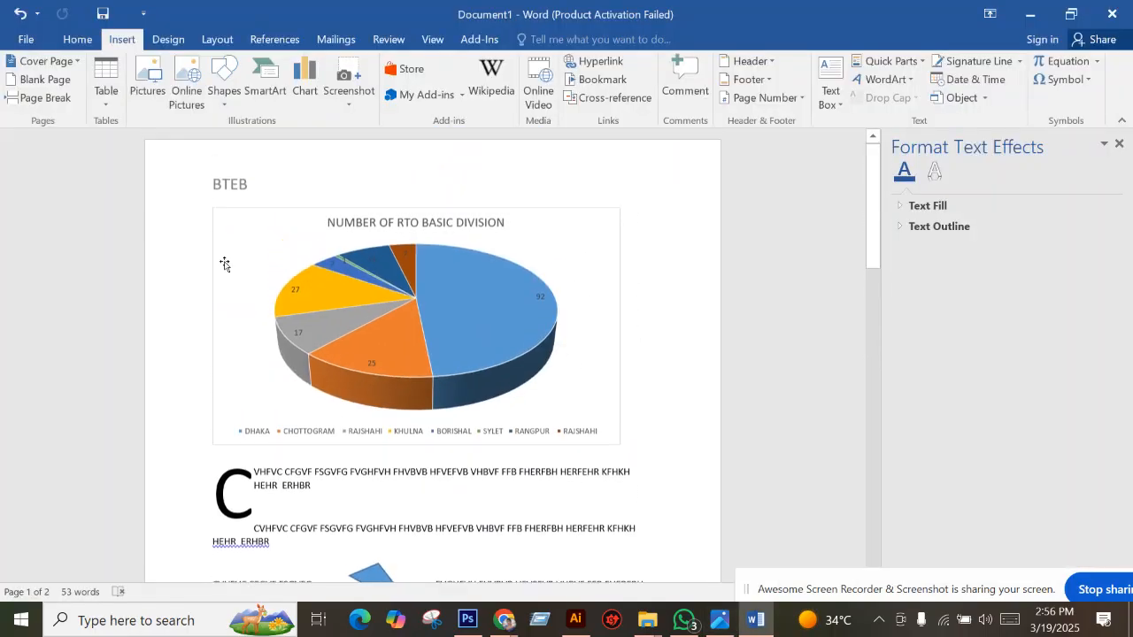
Set the page color of the Word document to a medium gray theme shade.
{"action": "left_click", "coordinate": [168, 39]}
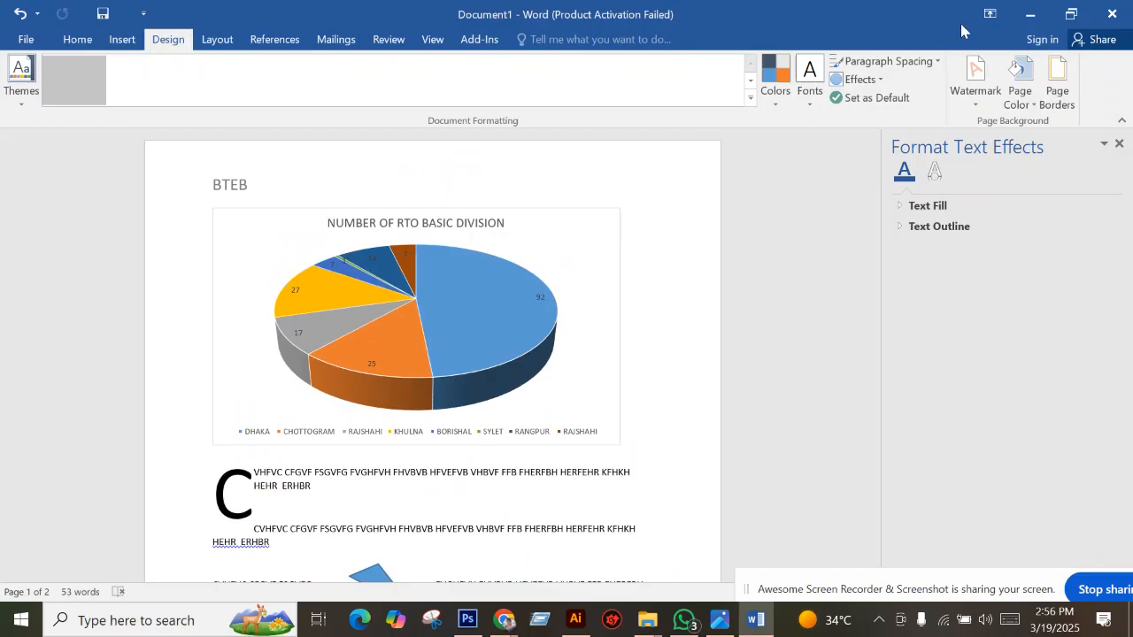
{"action": "left_click", "coordinate": [1021, 92]}
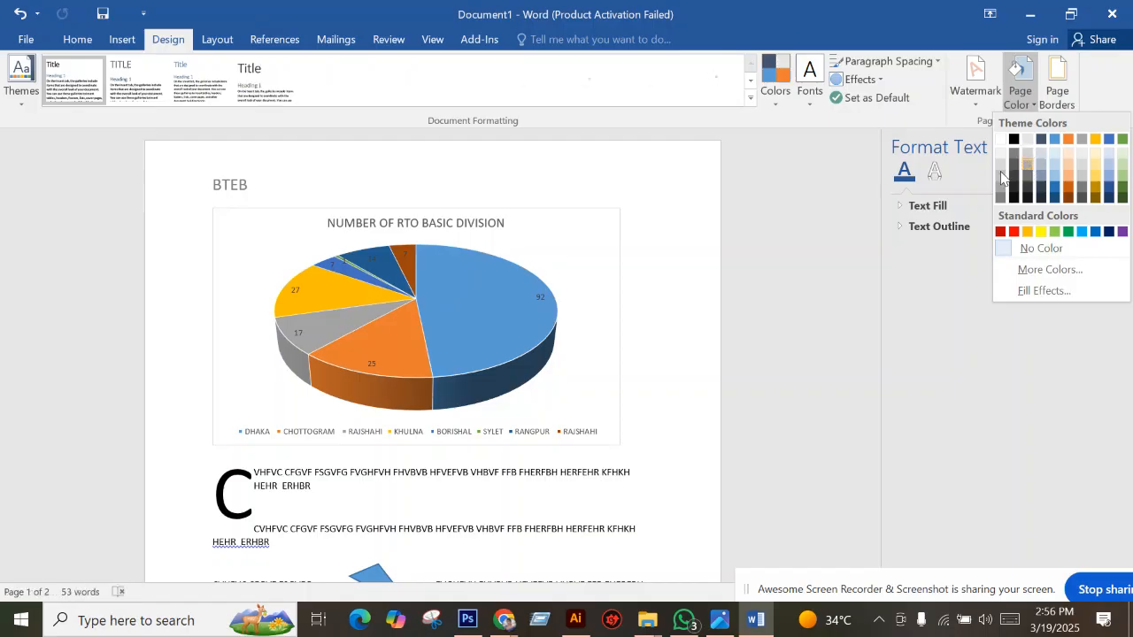
{"action": "left_click", "coordinate": [1003, 177]}
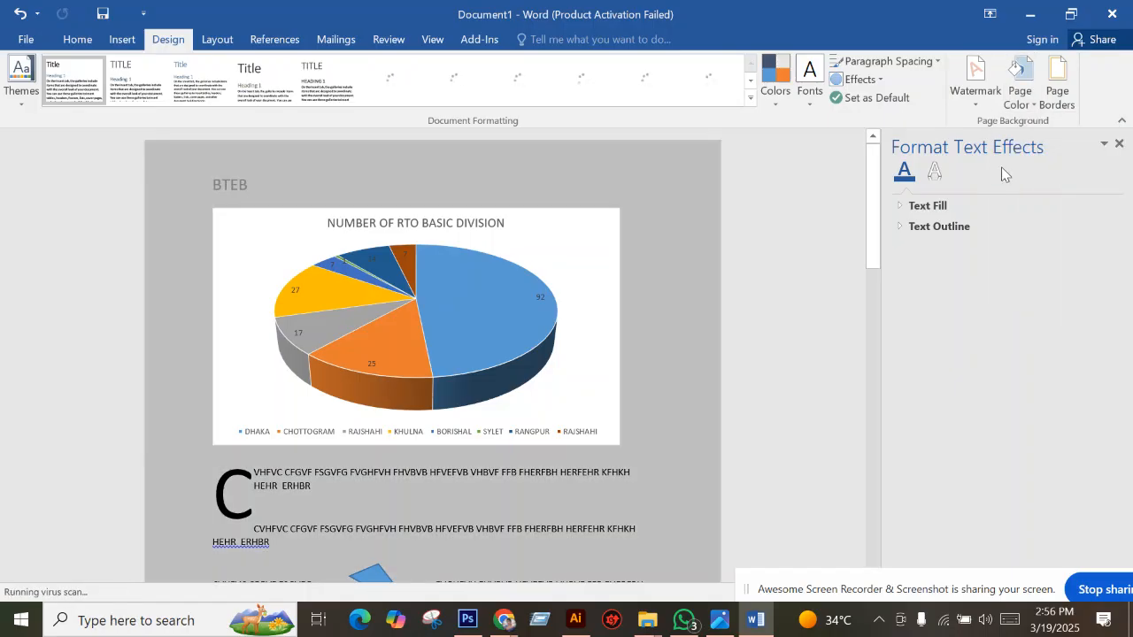
{"action": "scroll", "coordinate": [764, 299], "scroll_direction": "down", "scroll_amount": 2}
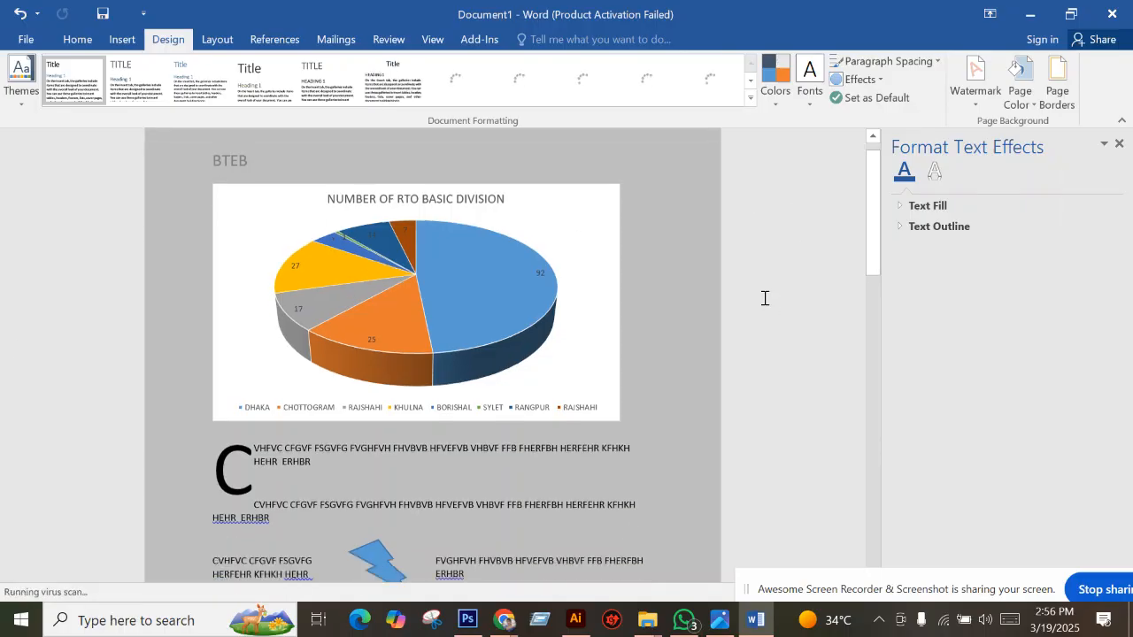
{"action": "scroll", "coordinate": [632, 276], "scroll_direction": "down", "scroll_amount": 5}
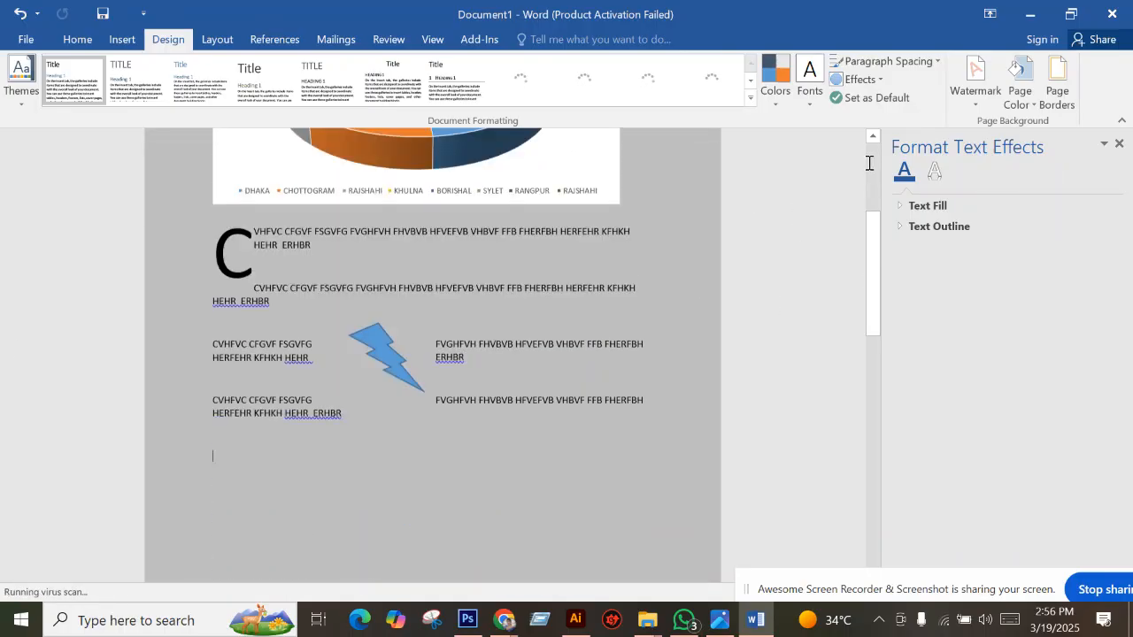
{"action": "scroll", "coordinate": [748, 210], "scroll_direction": "up", "scroll_amount": 5}
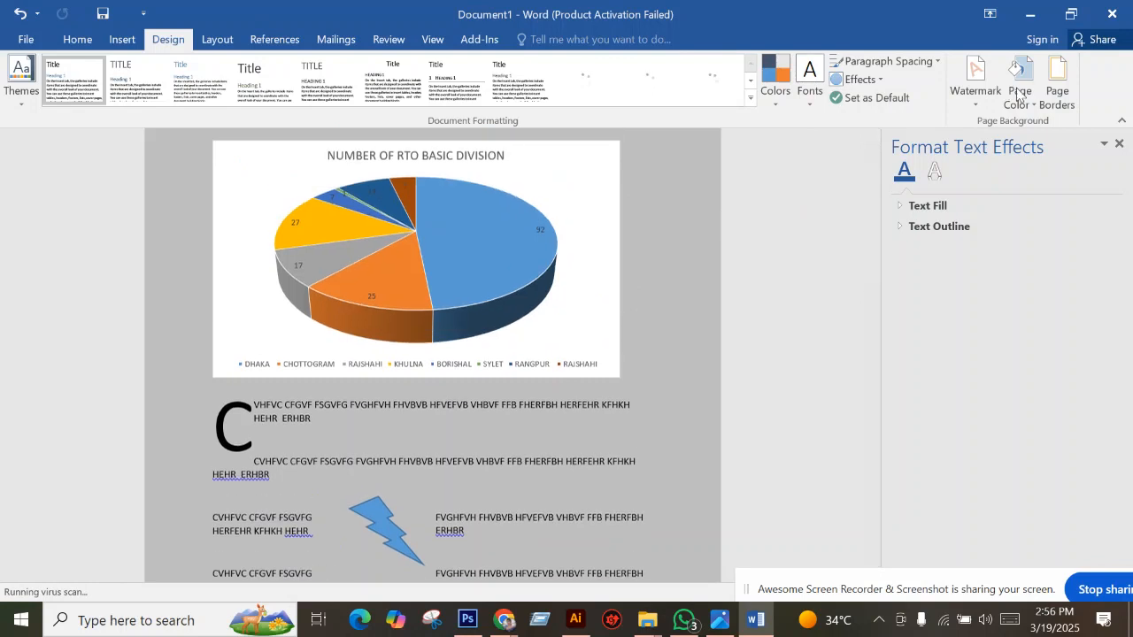
Set the page color to a light, slightly warm gray.
{"action": "left_click", "coordinate": [1030, 105]}
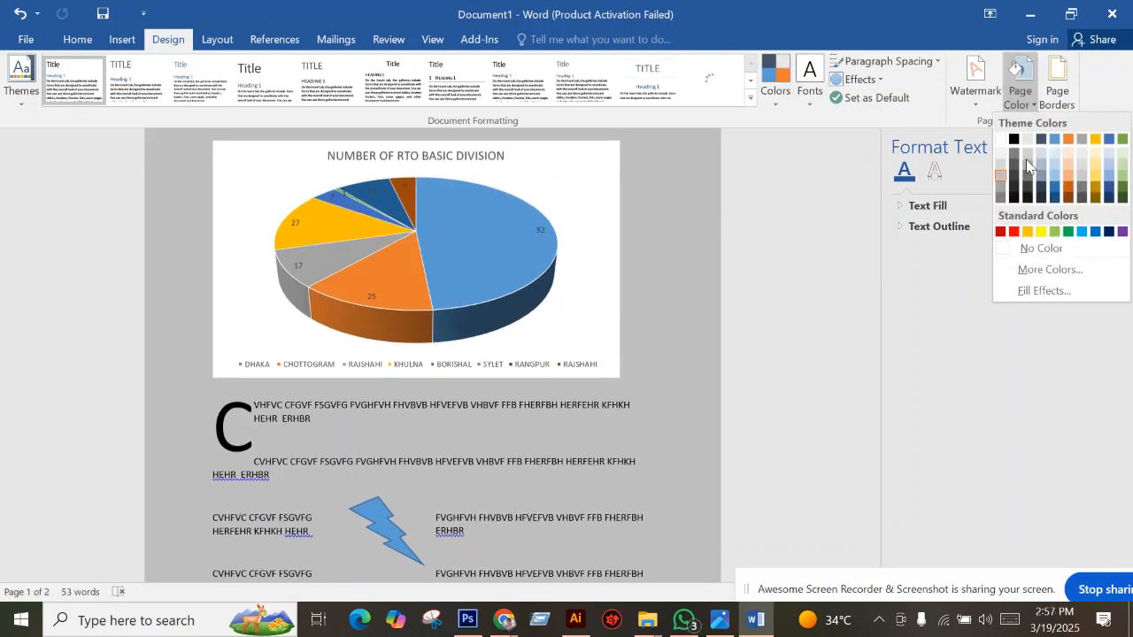
{"action": "left_click", "coordinate": [995, 251]}
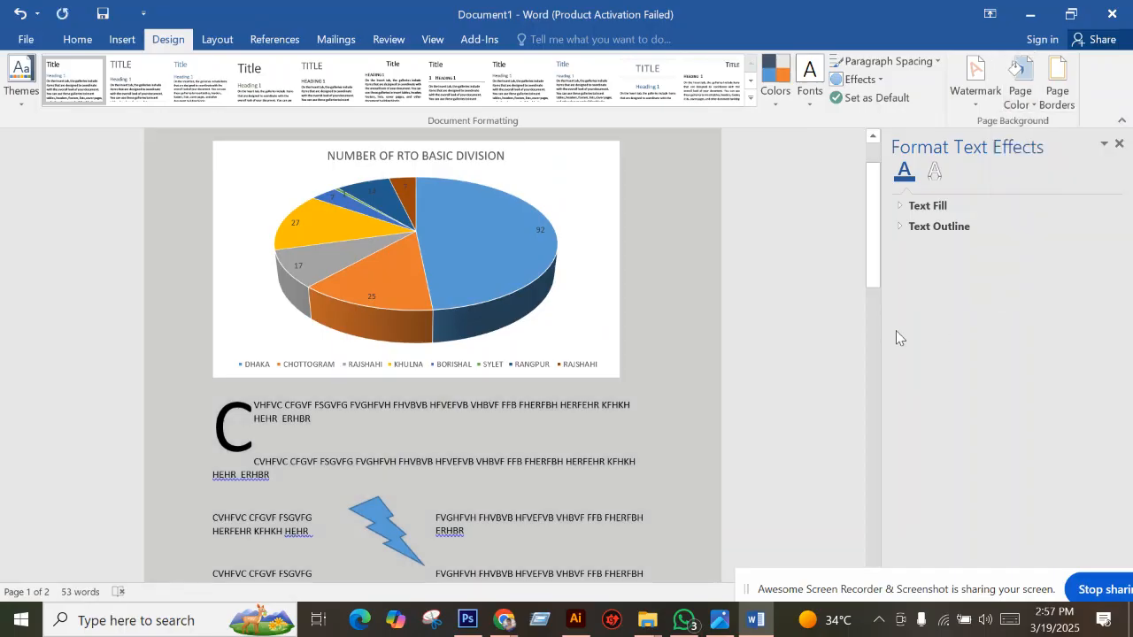
{"action": "scroll", "coordinate": [741, 316], "scroll_direction": "down", "scroll_amount": 3}
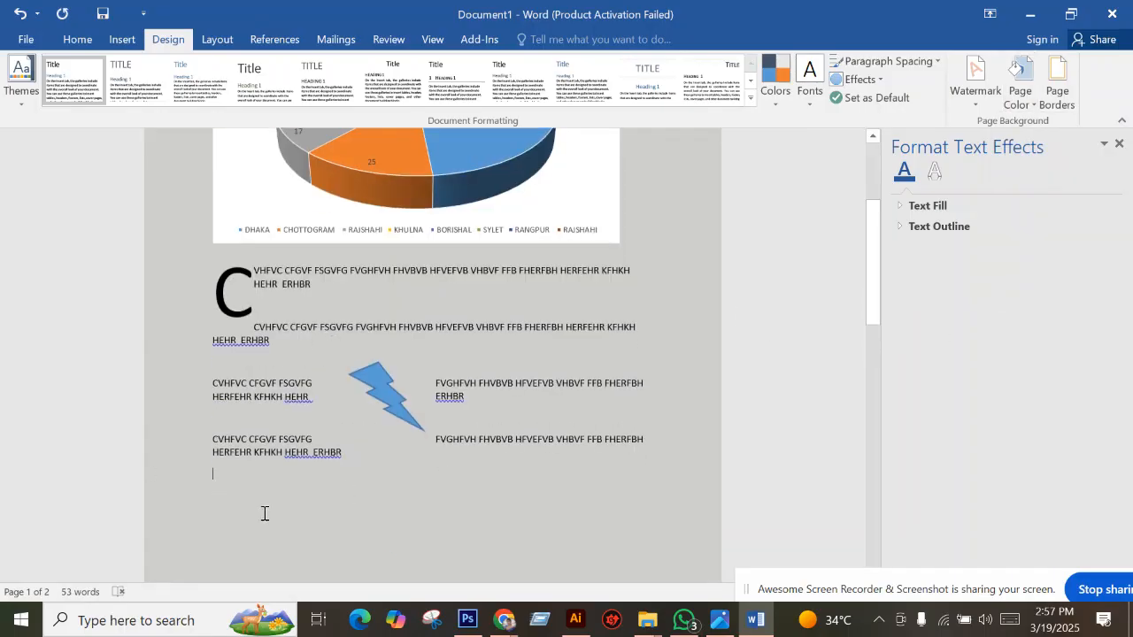
Check the watermark exercise in 6.png, then return to the Word document and review its first page.
{"action": "scroll", "coordinate": [359, 493], "scroll_direction": "up", "scroll_amount": 5}
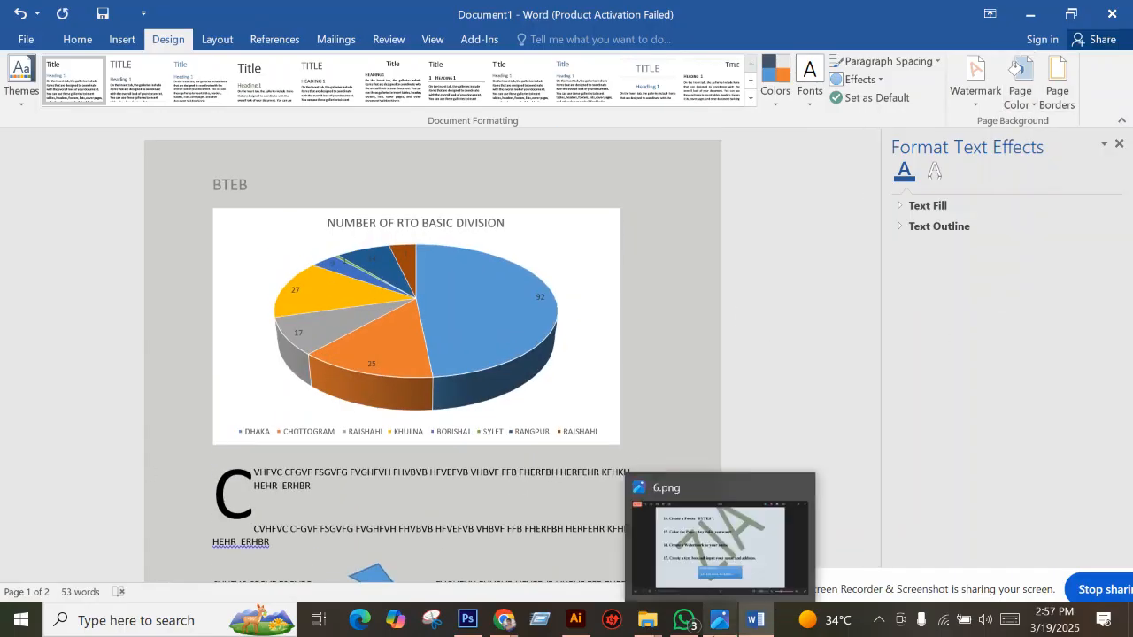
{"action": "left_click", "coordinate": [719, 620]}
{"action": "left_click_drag", "start_coordinate": [472, 235], "coordinate": [246, 255]}
{"action": "scroll", "coordinate": [425, 284], "scroll_direction": "up", "scroll_amount": 2}
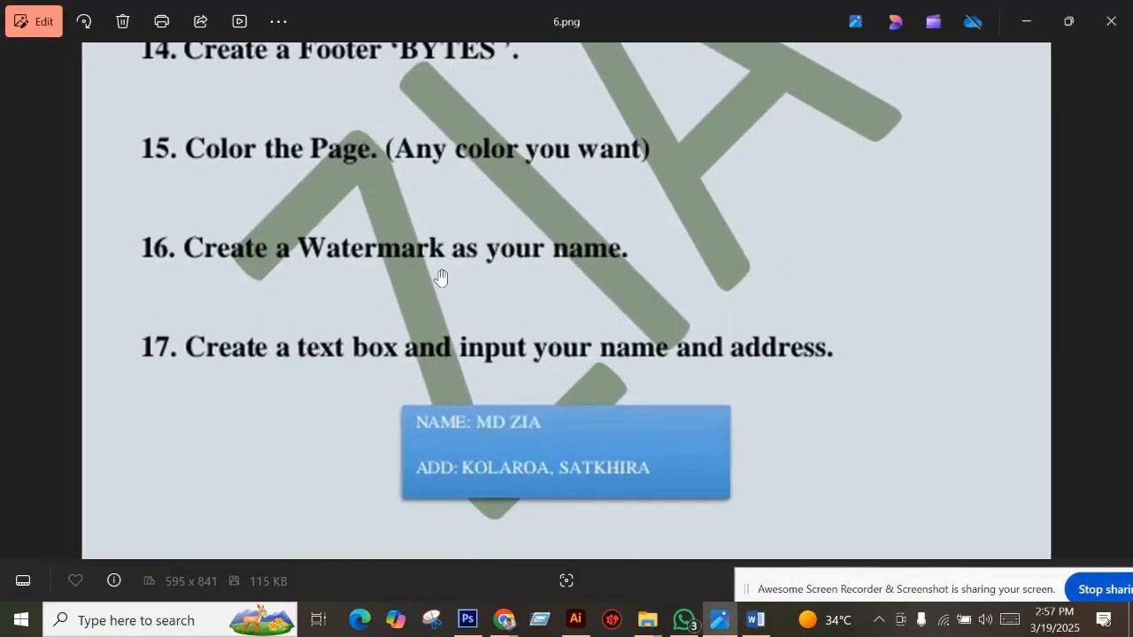
{"action": "scroll", "coordinate": [463, 283], "scroll_direction": "down", "scroll_amount": 3}
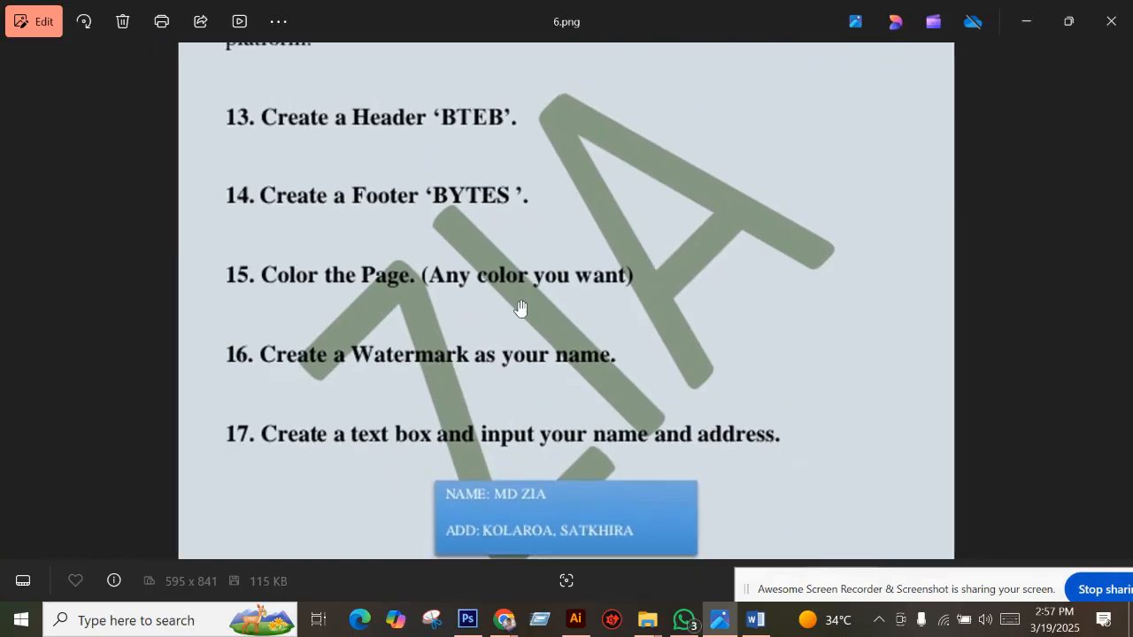
{"action": "left_click", "coordinate": [759, 627]}
{"action": "scroll", "coordinate": [487, 321], "scroll_direction": "down", "scroll_amount": 4}
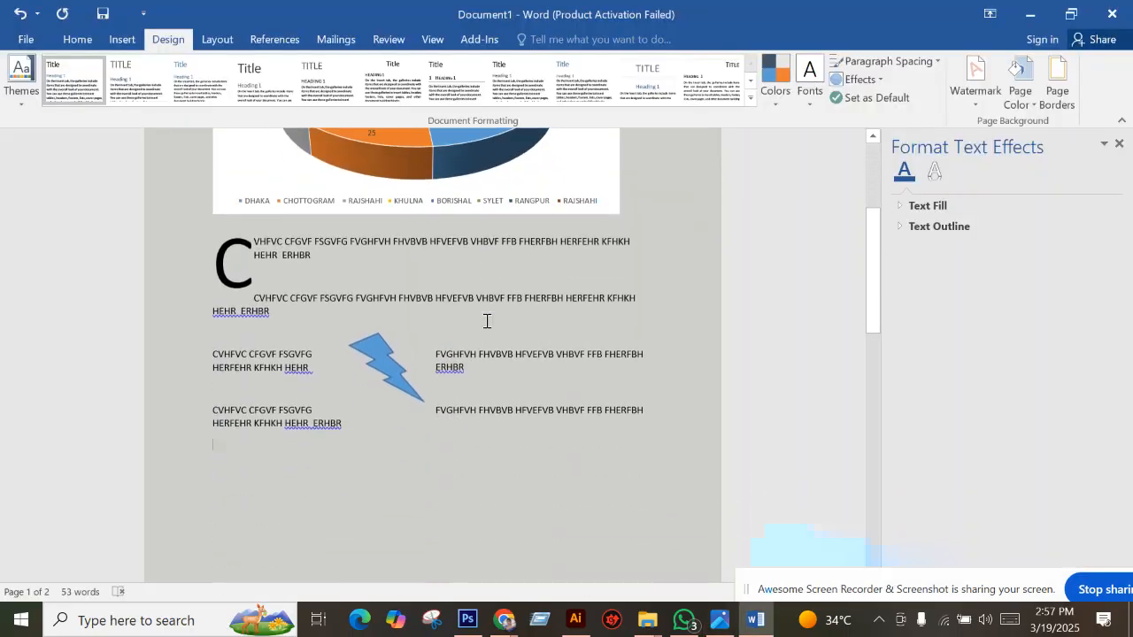
{"action": "scroll", "coordinate": [422, 444], "scroll_direction": "down", "scroll_amount": 1}
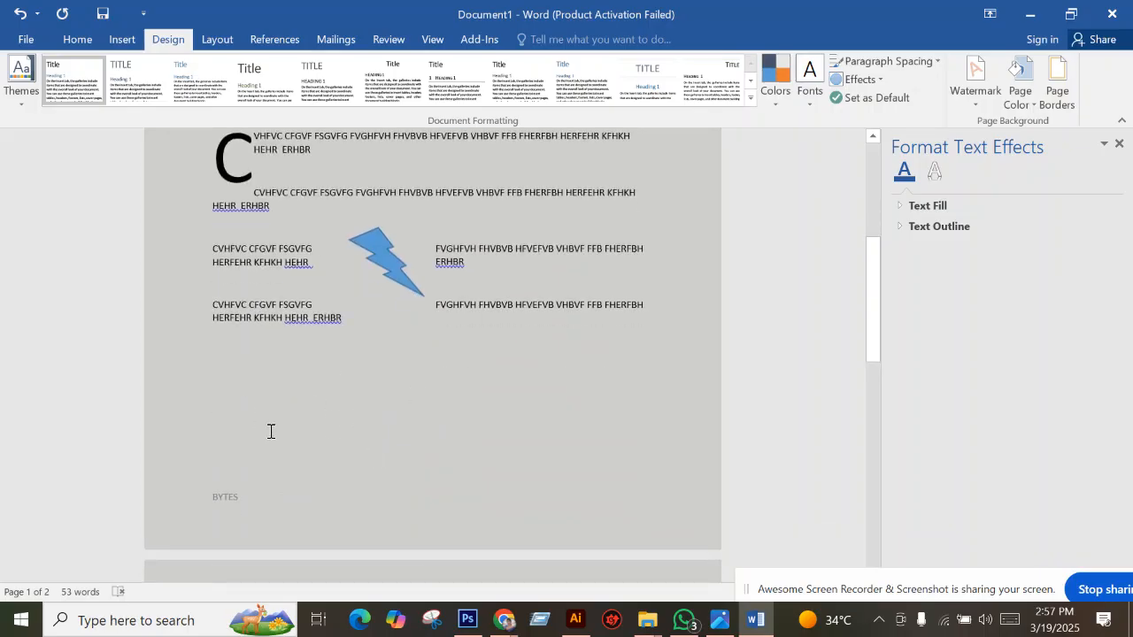
{"action": "scroll", "coordinate": [270, 408], "scroll_direction": "up", "scroll_amount": 2}
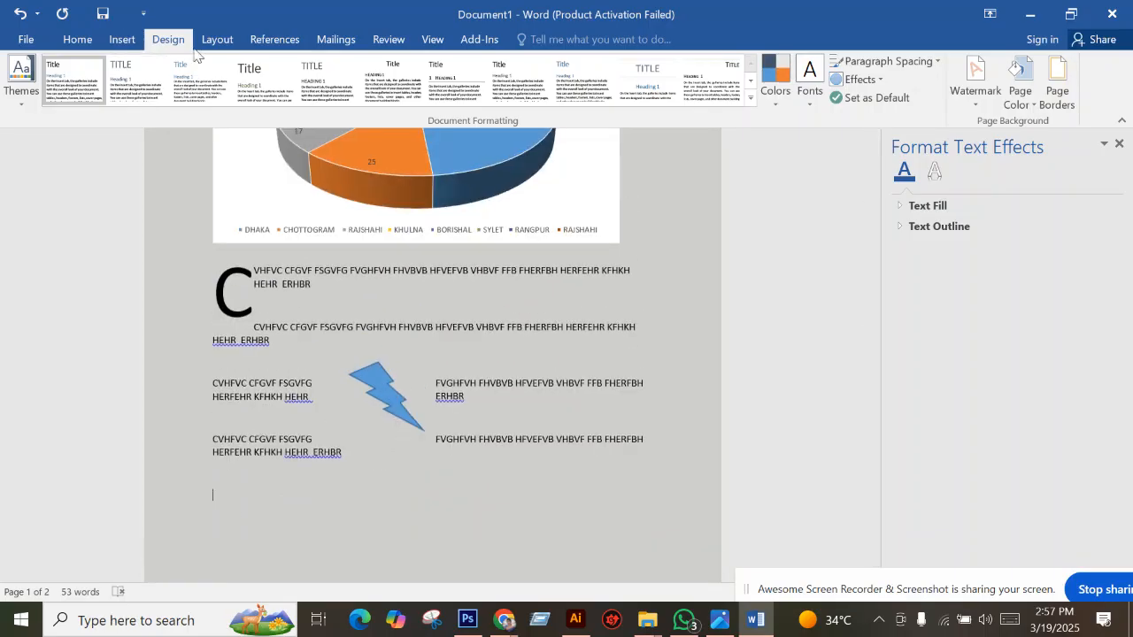
{"action": "left_click", "coordinate": [975, 102]}
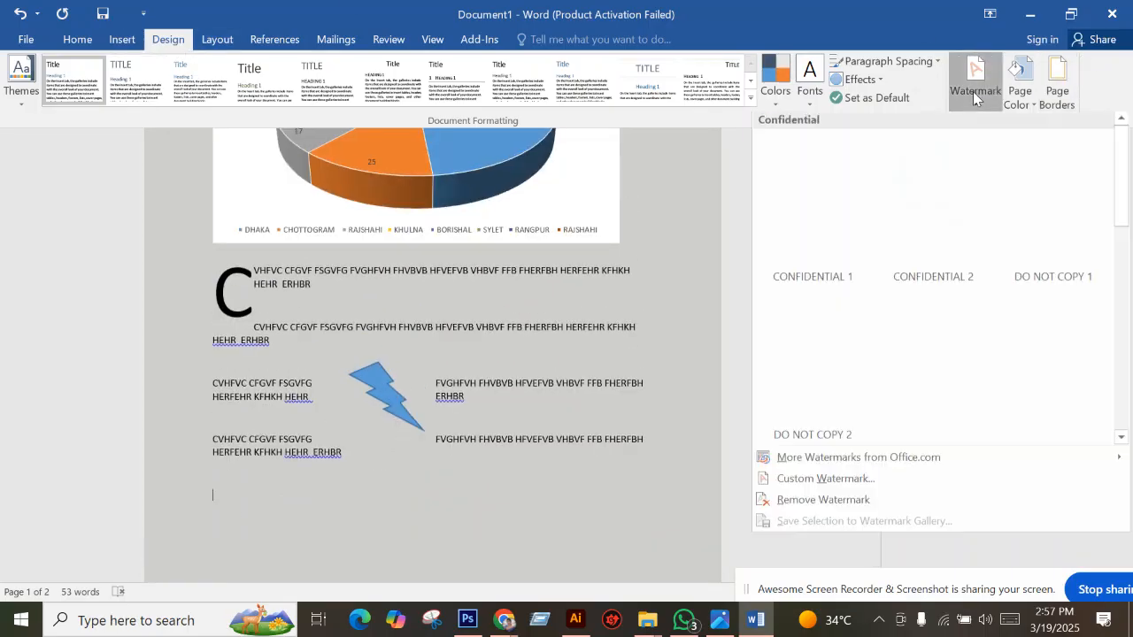
{"action": "left_click", "coordinate": [797, 485]}
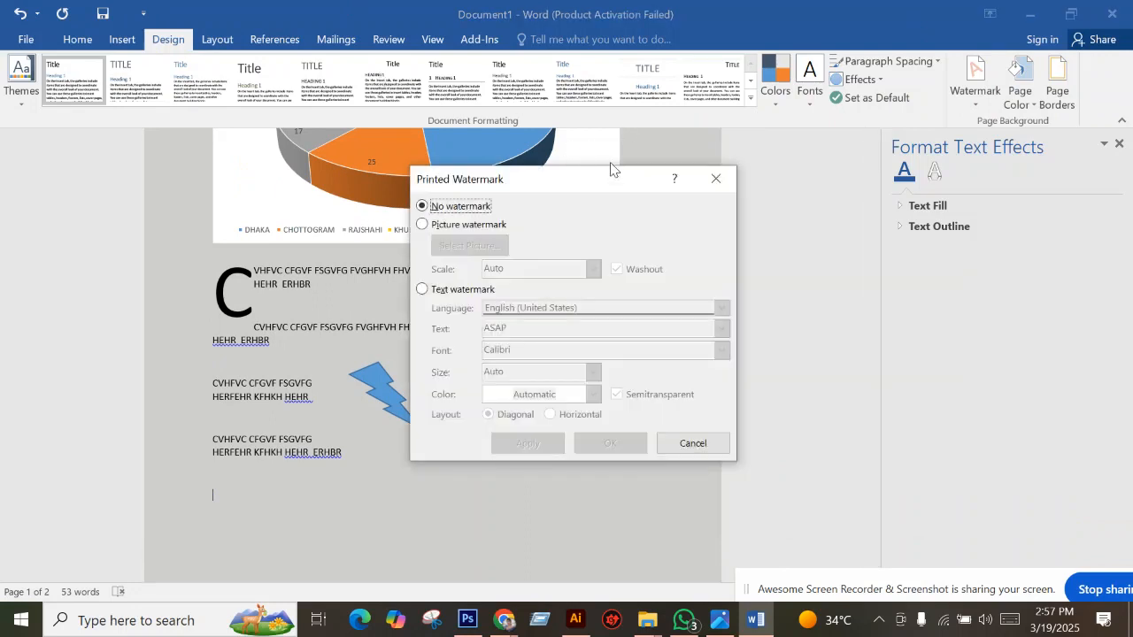
{"action": "left_click", "coordinate": [718, 174]}
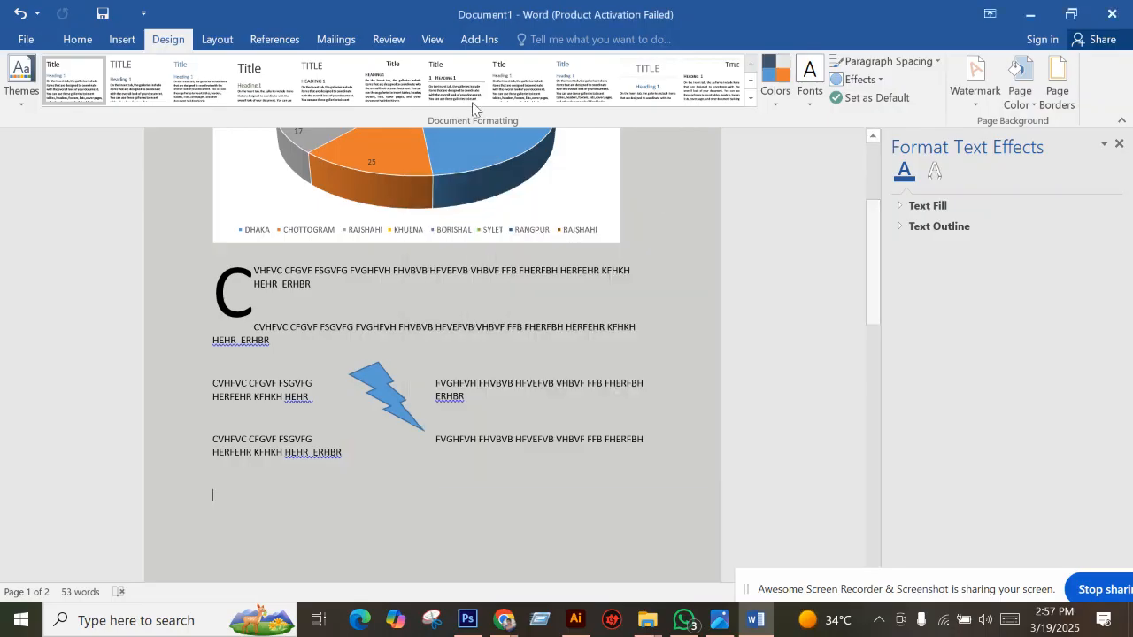
{"action": "left_click", "coordinate": [975, 81]}
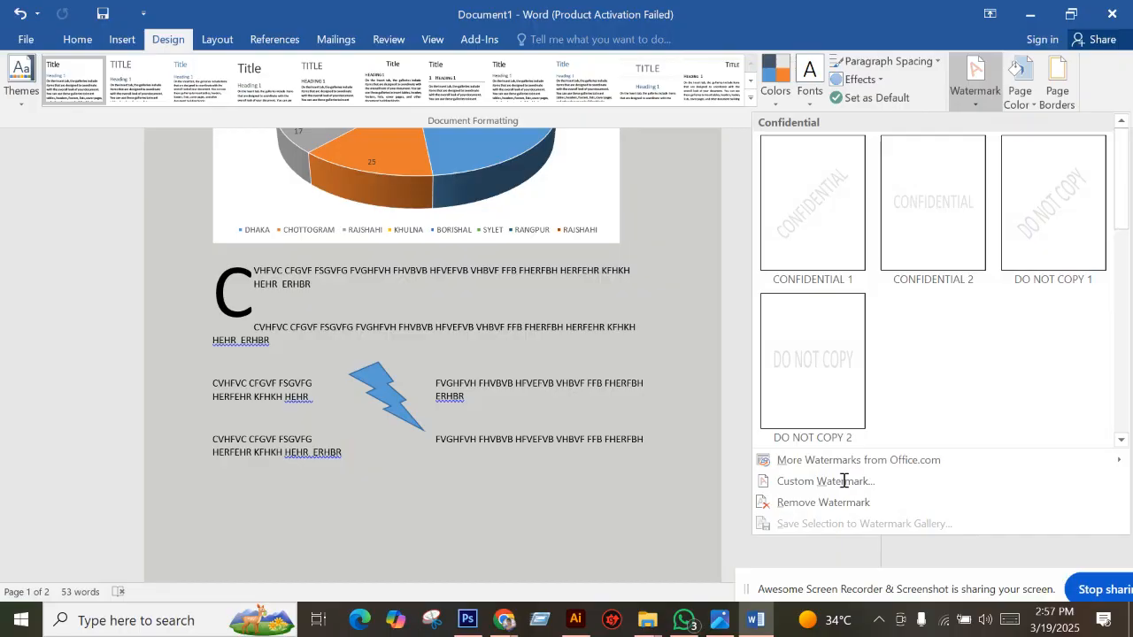
{"action": "left_click", "coordinate": [802, 481]}
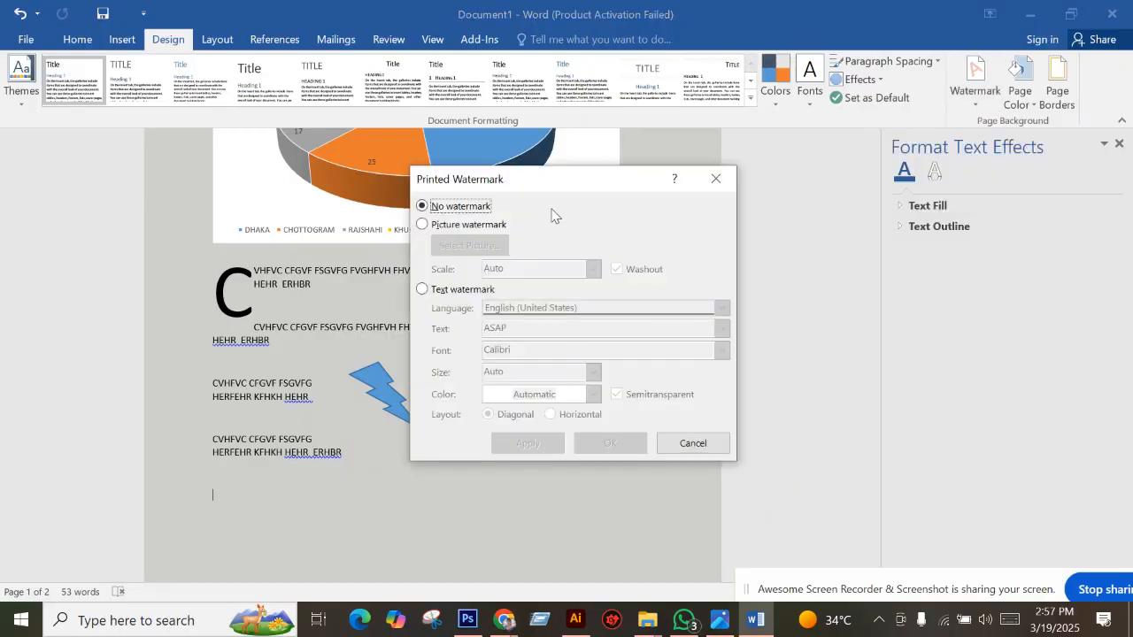
{"action": "left_click_drag", "start_coordinate": [558, 190], "coordinate": [617, 139]}
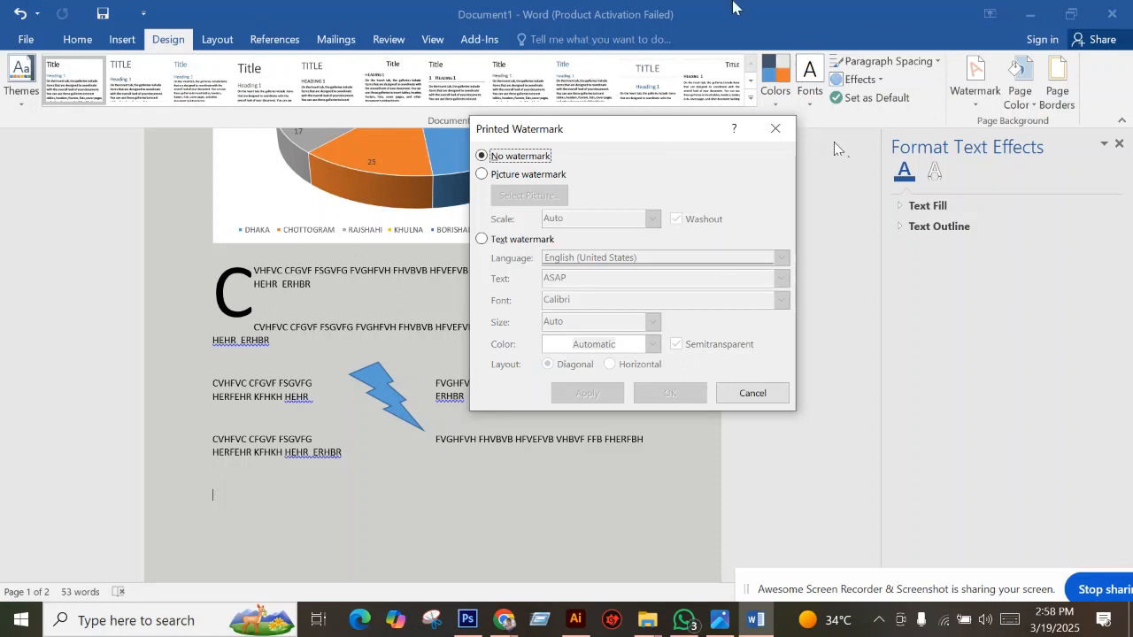
{"action": "left_click", "coordinate": [776, 129]}
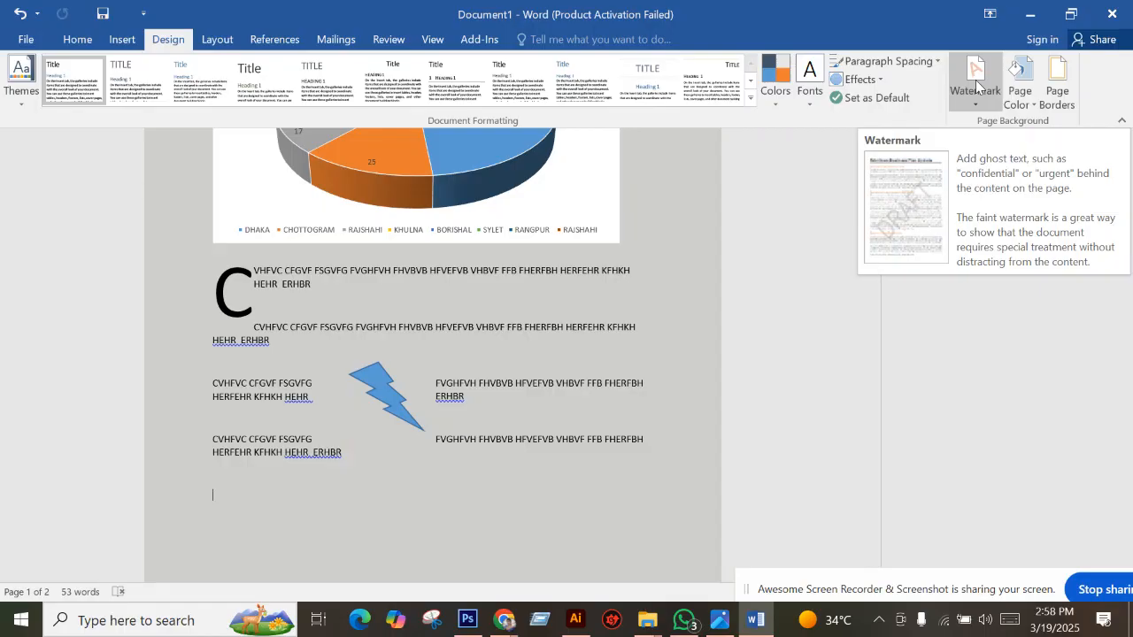
{"action": "left_click", "coordinate": [977, 86]}
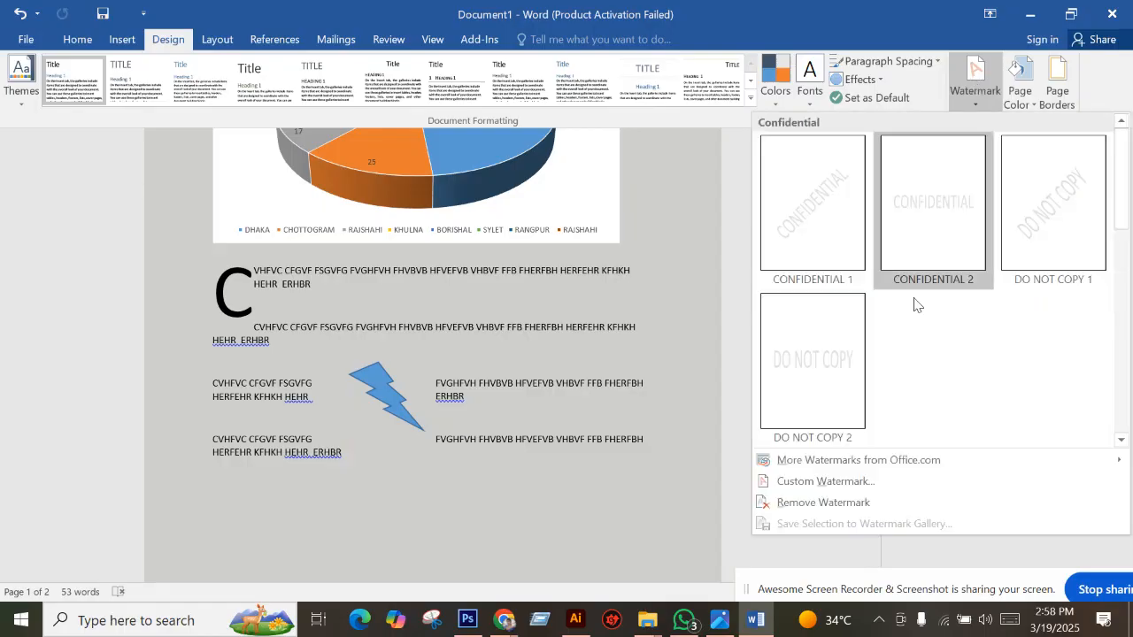
{"action": "left_click", "coordinate": [838, 490]}
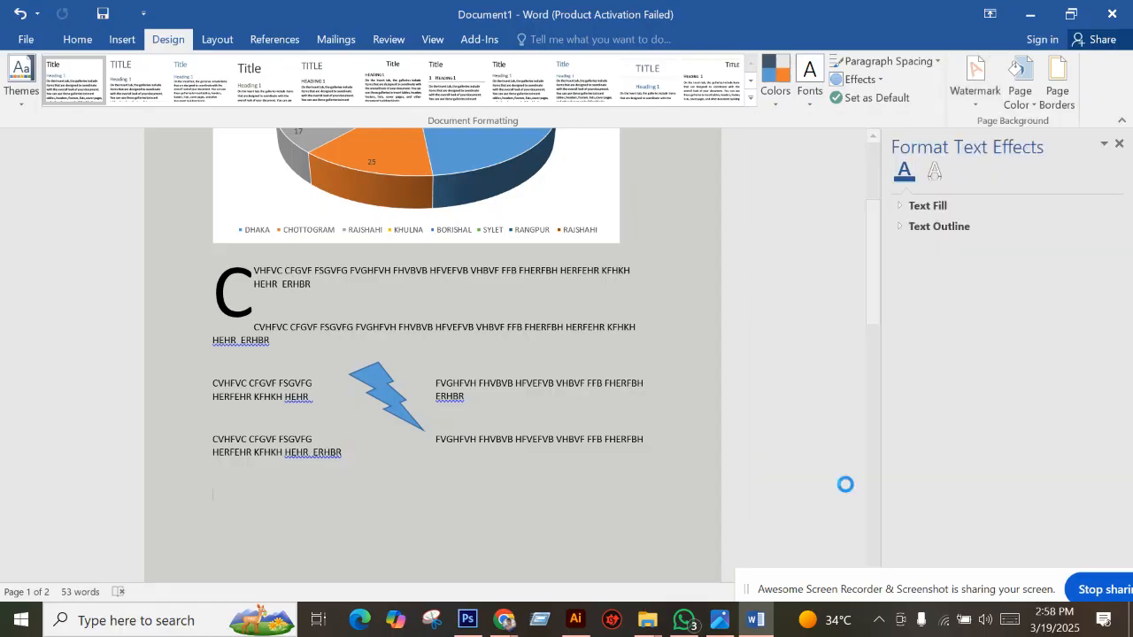
{"action": "left_click_drag", "start_coordinate": [625, 139], "coordinate": [660, 129]}
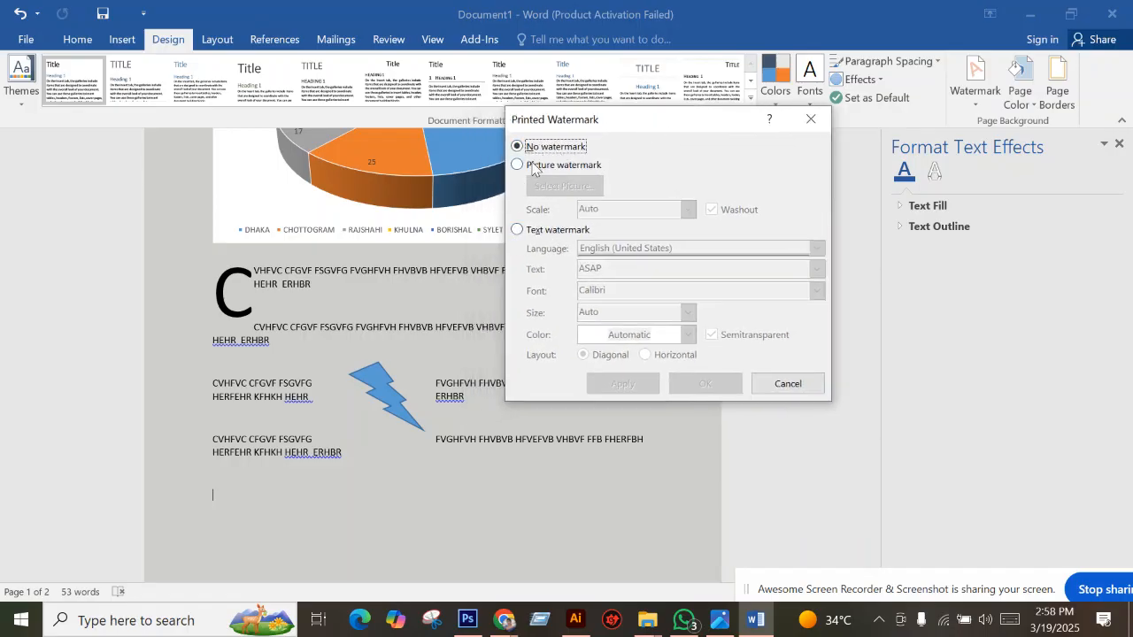
{"action": "left_click", "coordinate": [531, 232]}
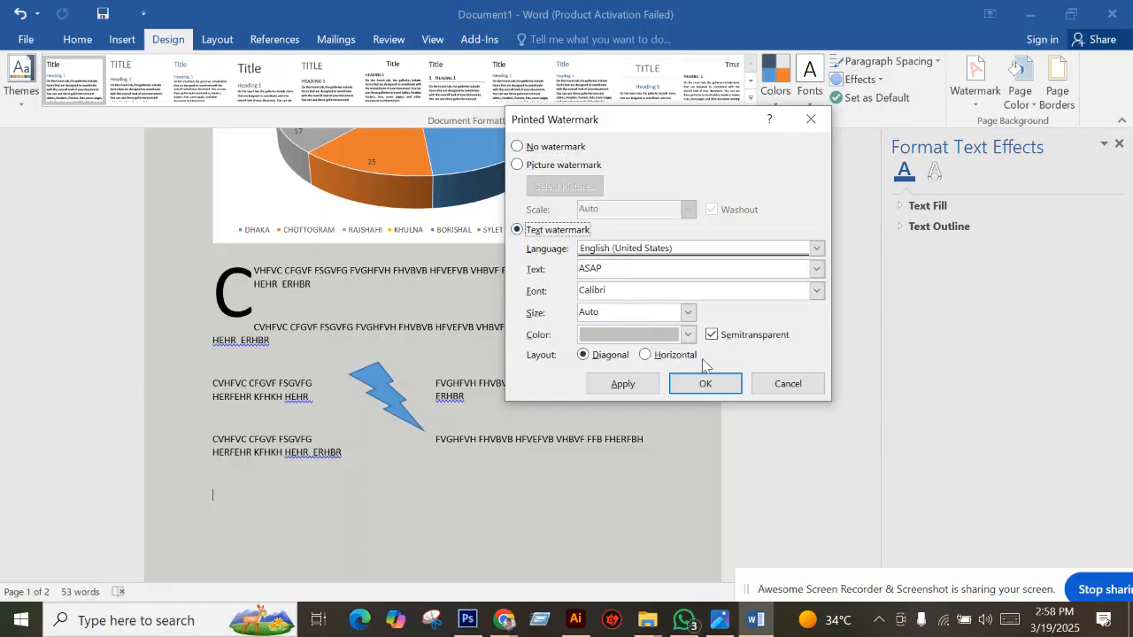
{"action": "left_click", "coordinate": [603, 265]}
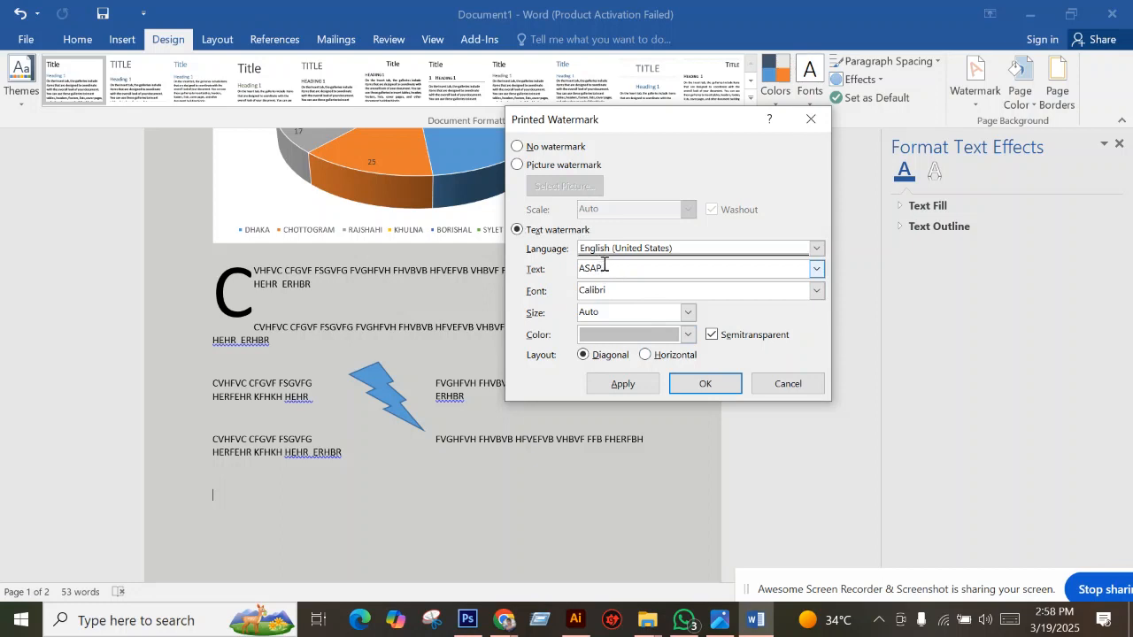
{"action": "left_click", "coordinate": [811, 118]}
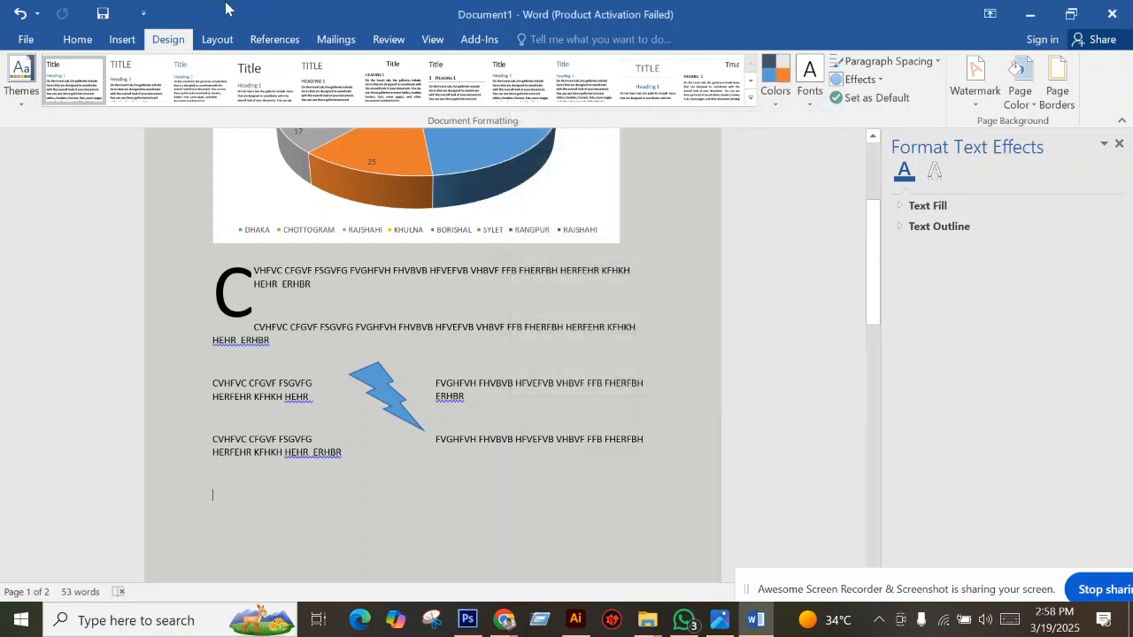
{"action": "double_click", "coordinate": [170, 45]}
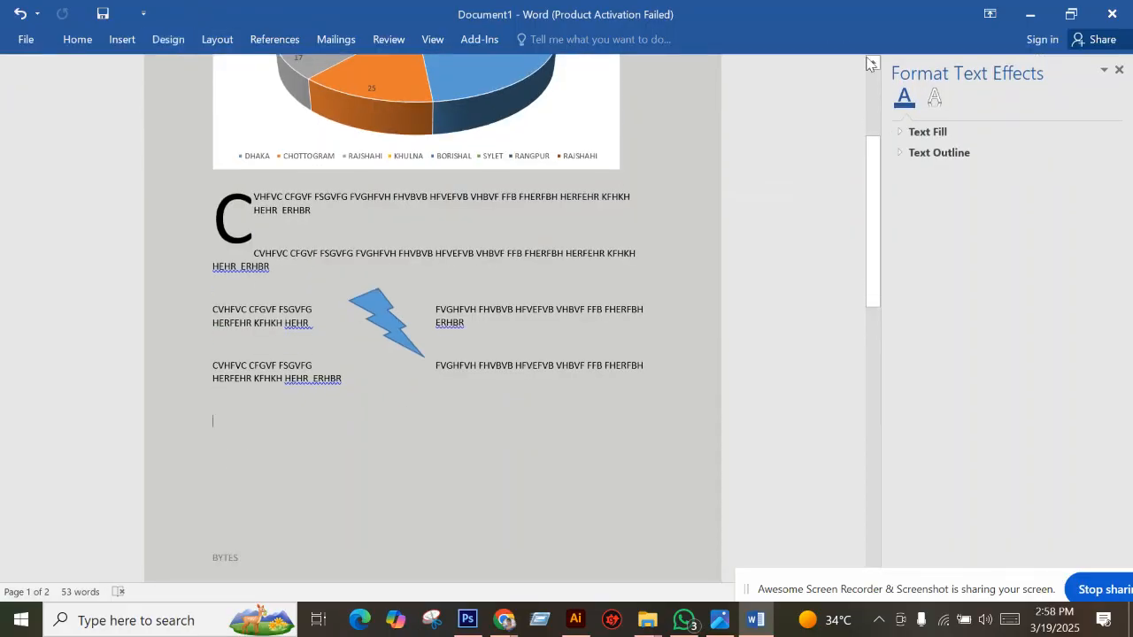
{"action": "double_click", "coordinate": [169, 38]}
Apply a custom diagonal text watermark showing the person's first name, as exercise 16 in 6.png asks.
{"action": "left_click", "coordinate": [965, 88]}
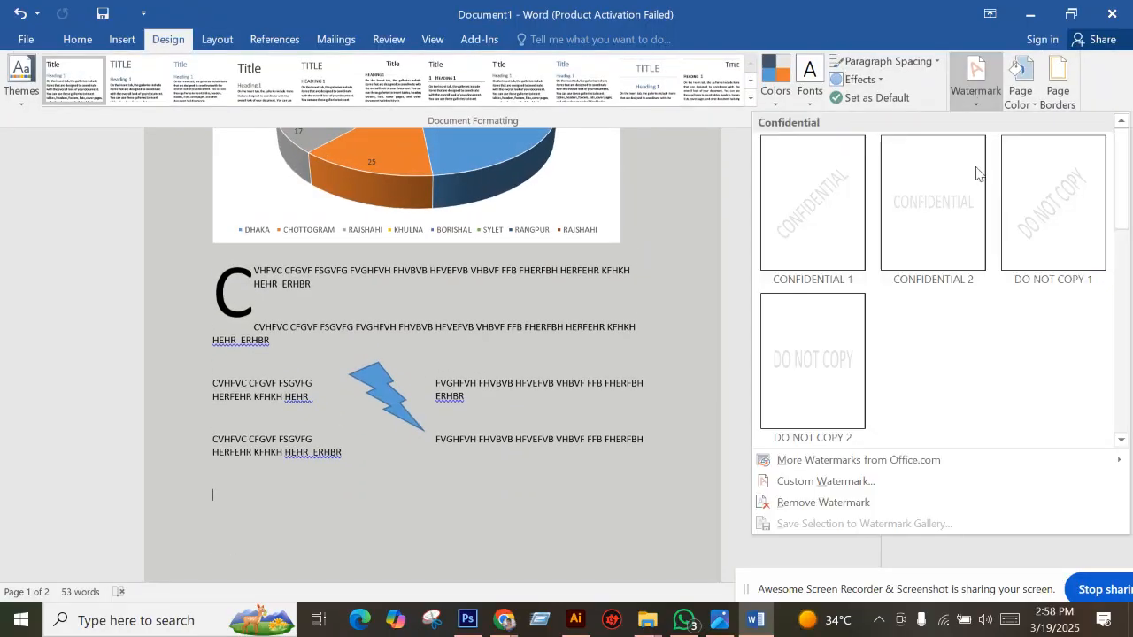
{"action": "left_click", "coordinate": [839, 486]}
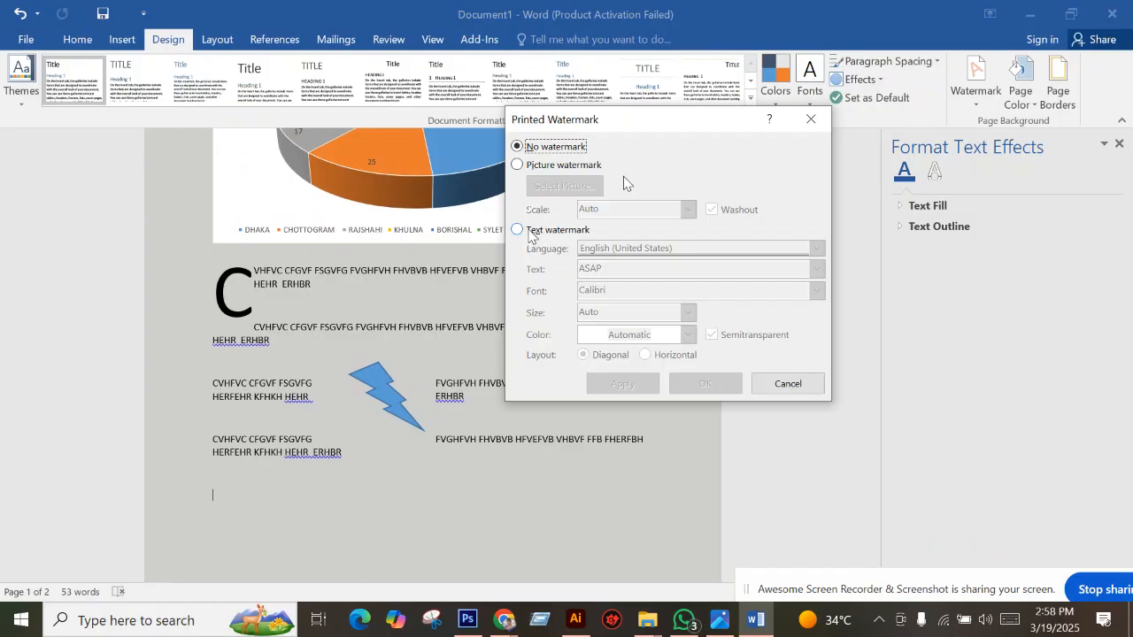
{"action": "left_click", "coordinate": [529, 232]}
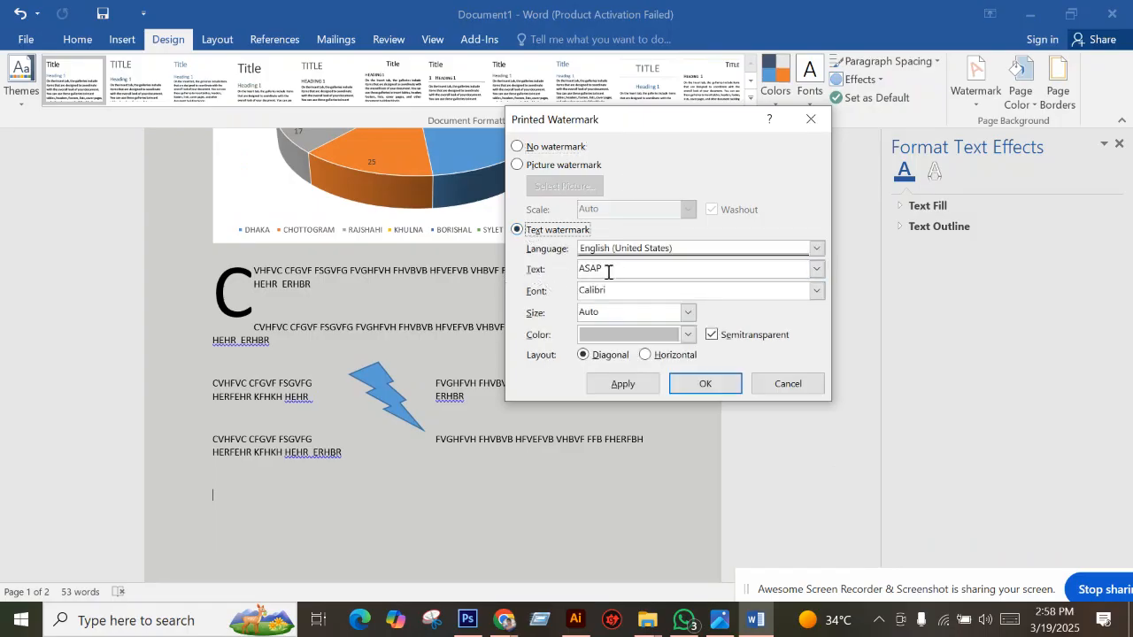
{"action": "left_click_drag", "start_coordinate": [609, 271], "coordinate": [513, 279]}
{"action": "type", "text": "z"}
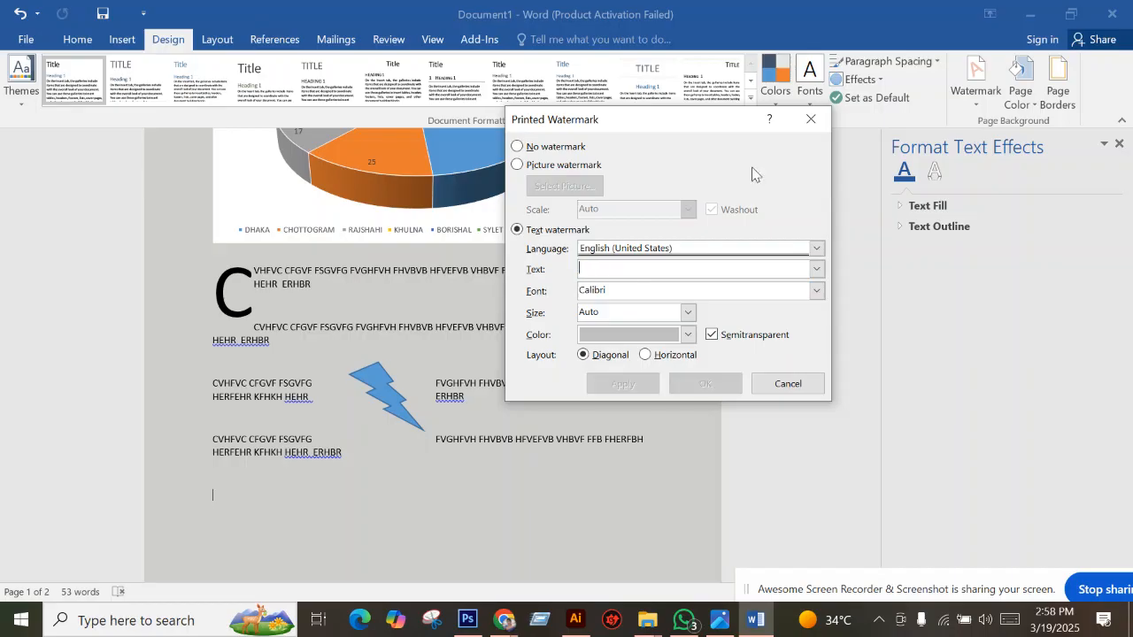
{"action": "type", "text": "IA"}
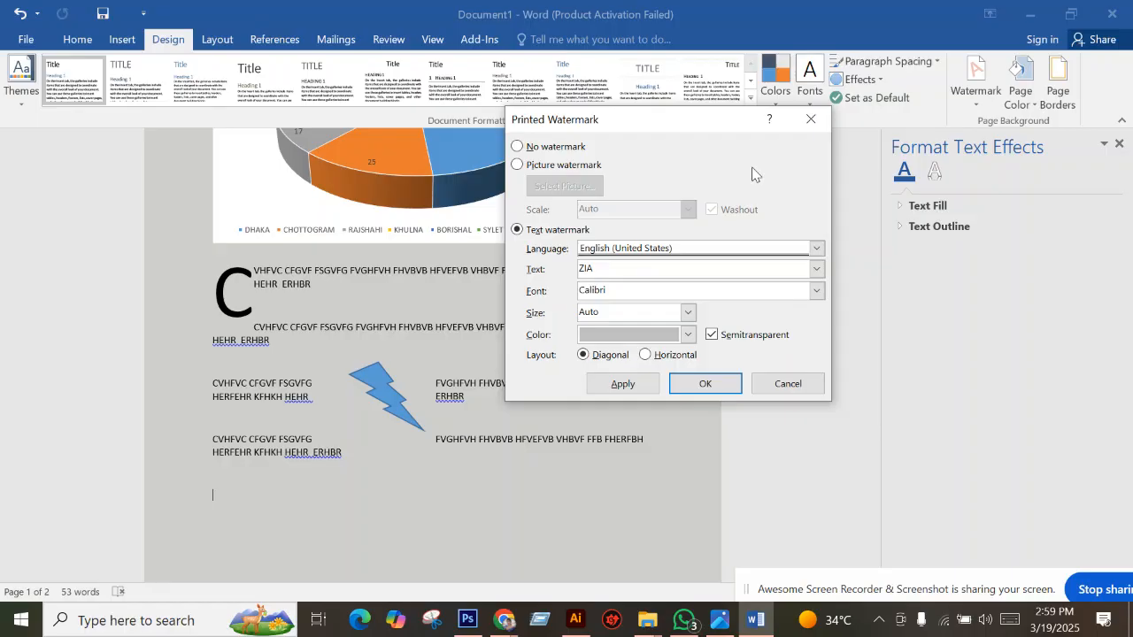
{"action": "left_click", "coordinate": [718, 620]}
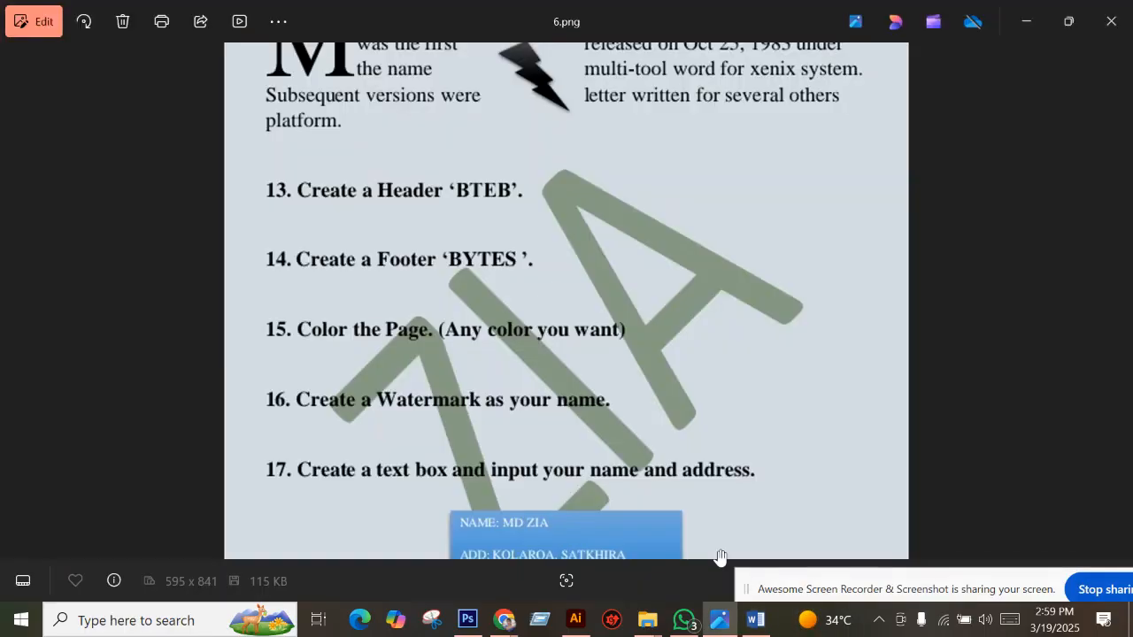
{"action": "scroll", "coordinate": [453, 325], "scroll_direction": "up", "scroll_amount": 1}
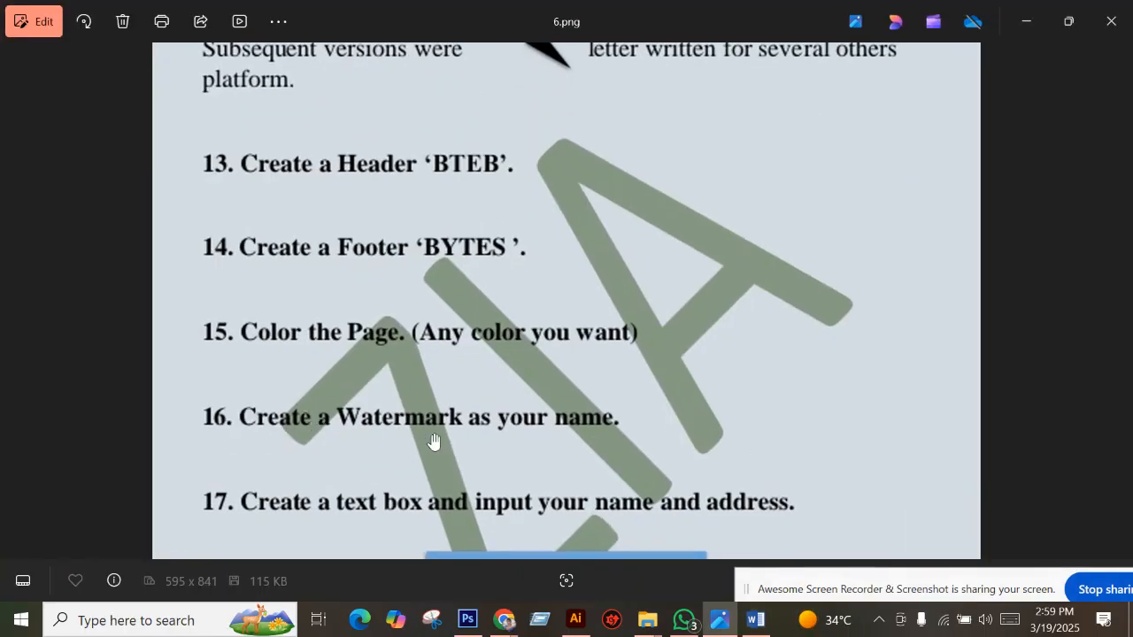
{"action": "left_click", "coordinate": [755, 620]}
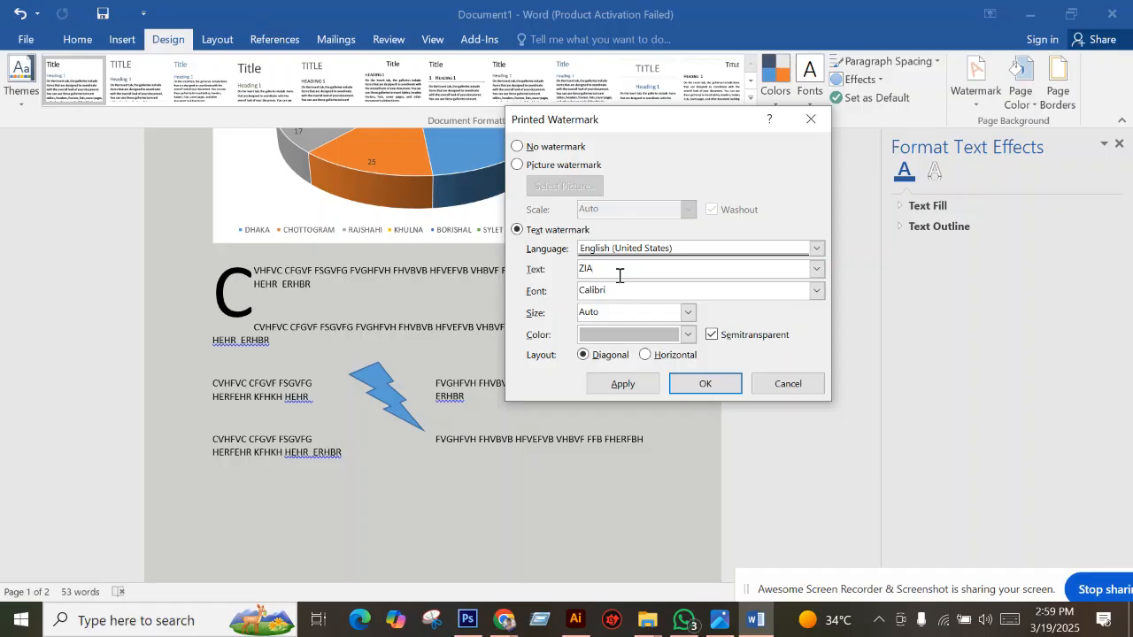
{"action": "left_click", "coordinate": [632, 386]}
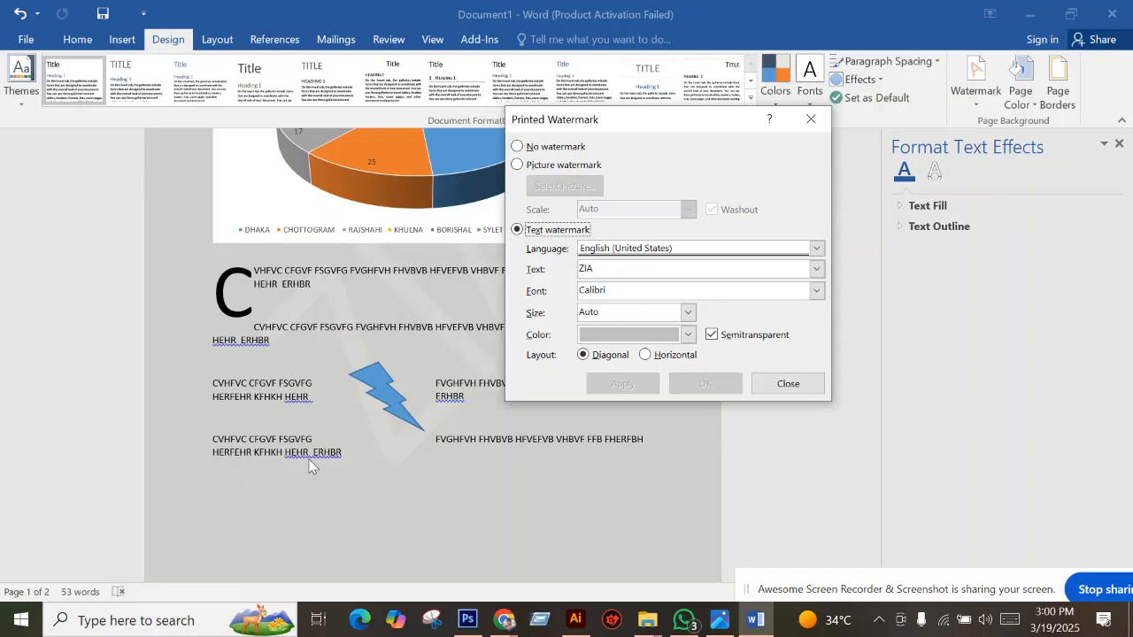
Recolor the text watermark with a dark gray theme shade and apply it.
{"action": "left_click", "coordinate": [636, 336]}
{"action": "left_click", "coordinate": [598, 426]}
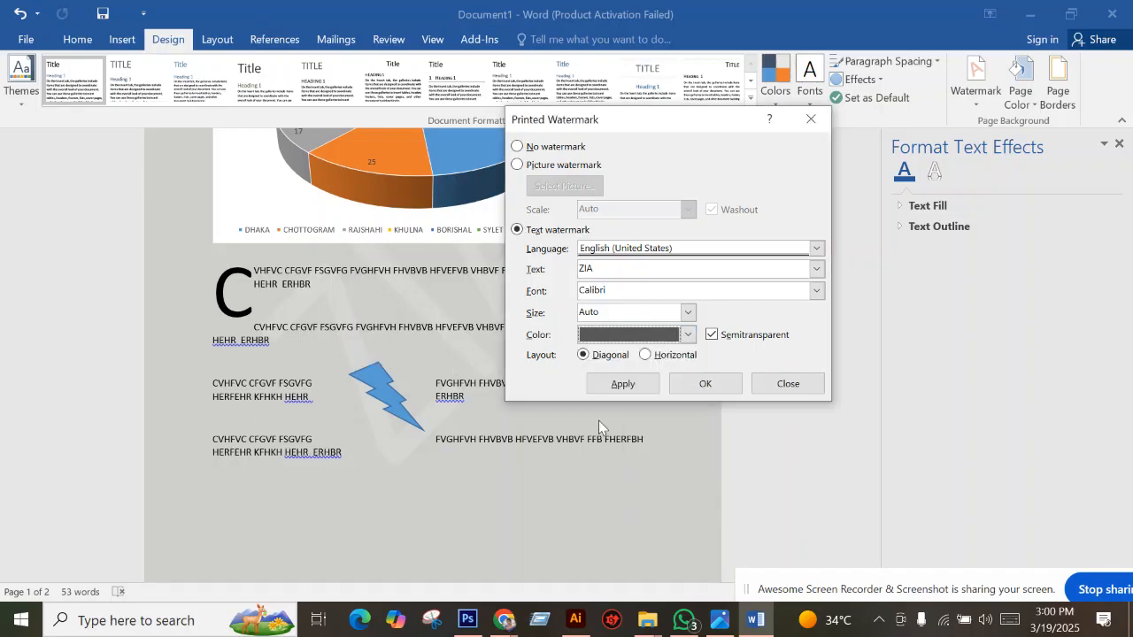
{"action": "left_click", "coordinate": [623, 383]}
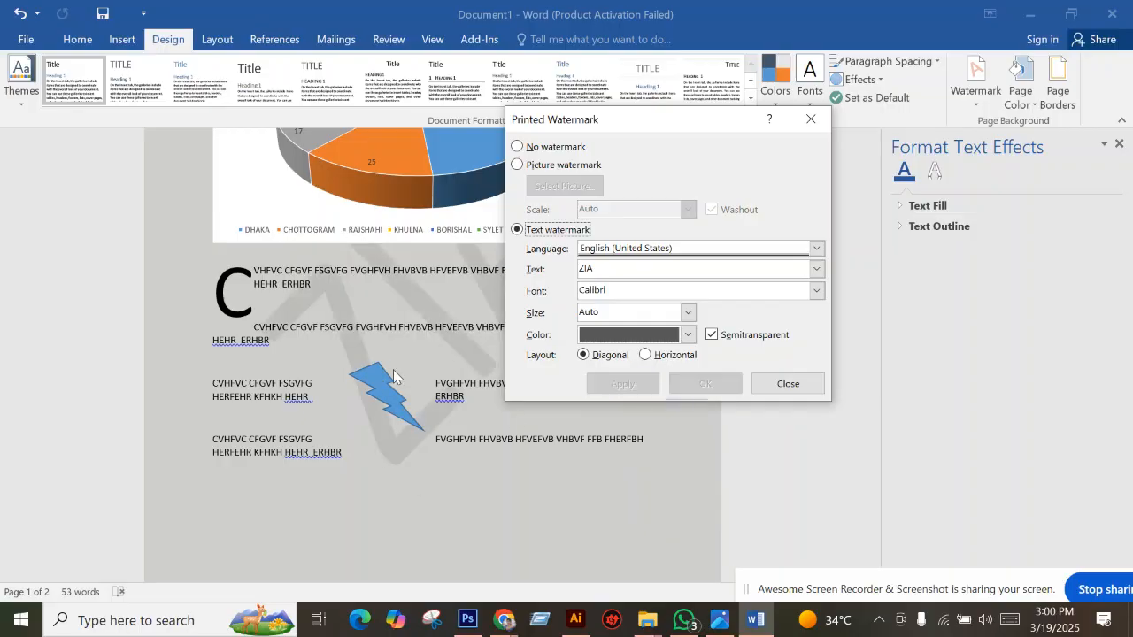
Set the watermark color to Black, Text 1, Lighter 25%, apply it and uncover the page to view it.
{"action": "left_click", "coordinate": [636, 343]}
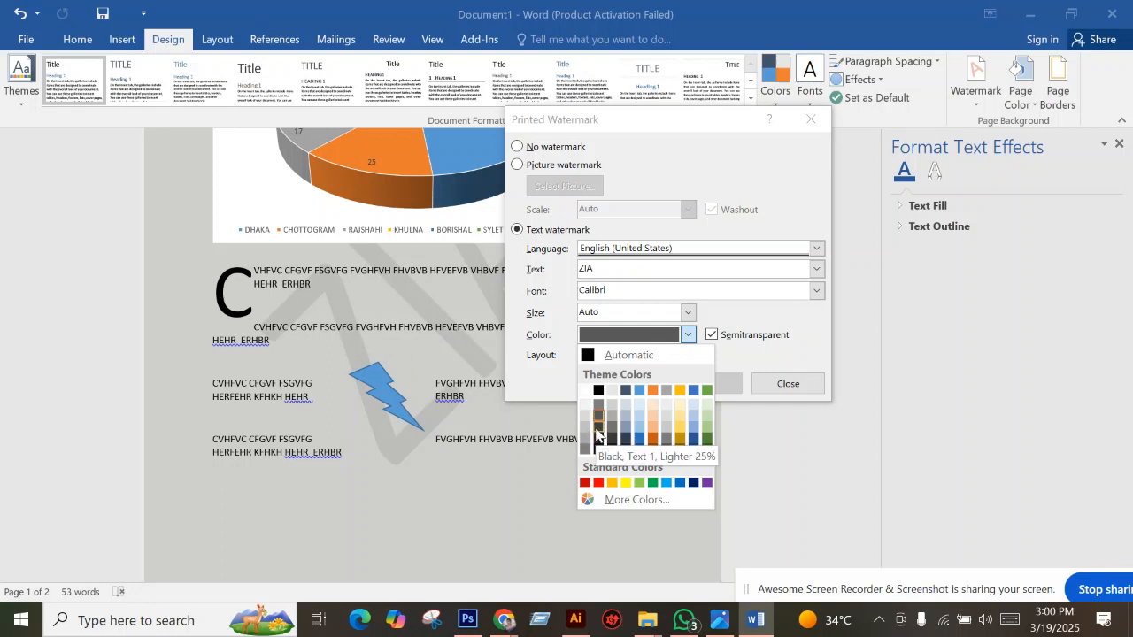
{"action": "left_click", "coordinate": [598, 438]}
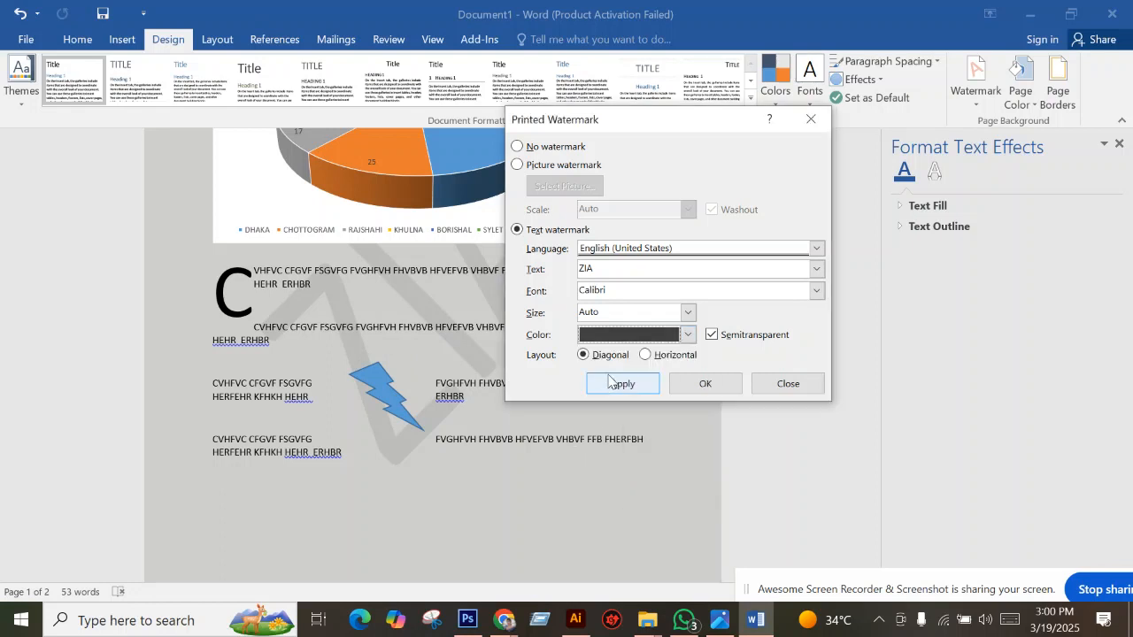
{"action": "left_click", "coordinate": [622, 386]}
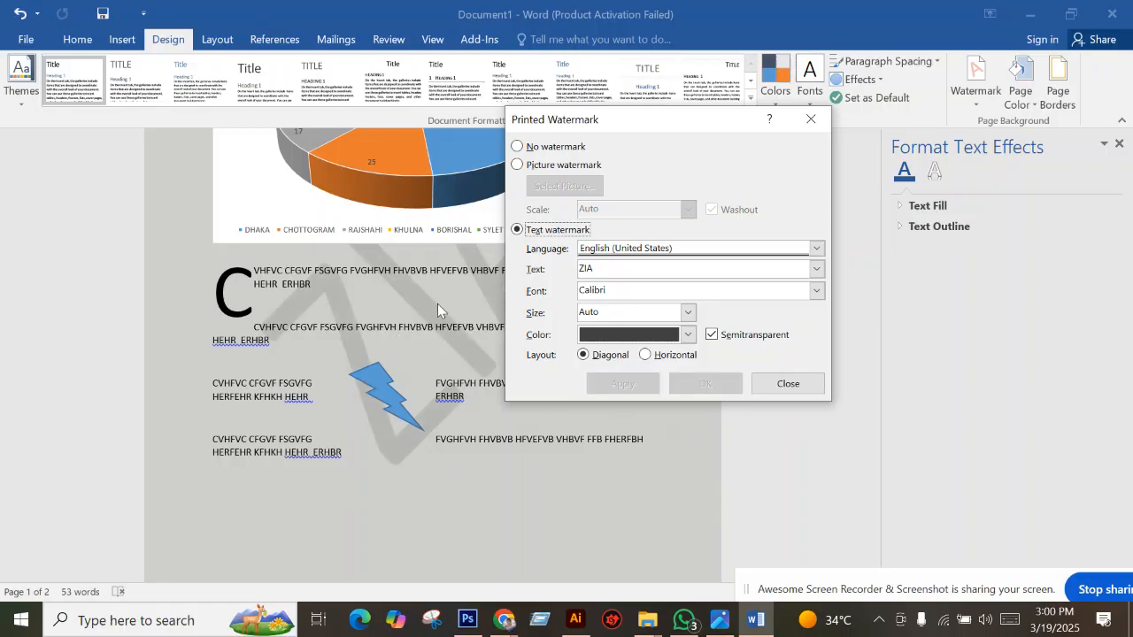
{"action": "left_click_drag", "start_coordinate": [619, 119], "coordinate": [812, 152]}
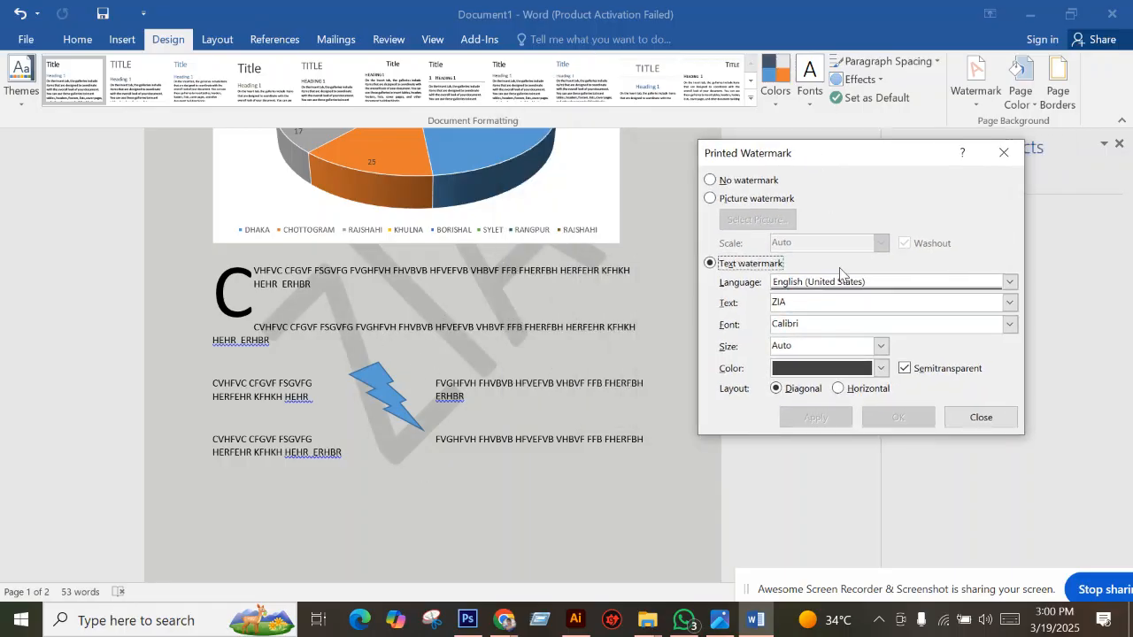
Try the standard red color on the diagonal text watermark and apply it.
{"action": "left_click", "coordinate": [881, 368]}
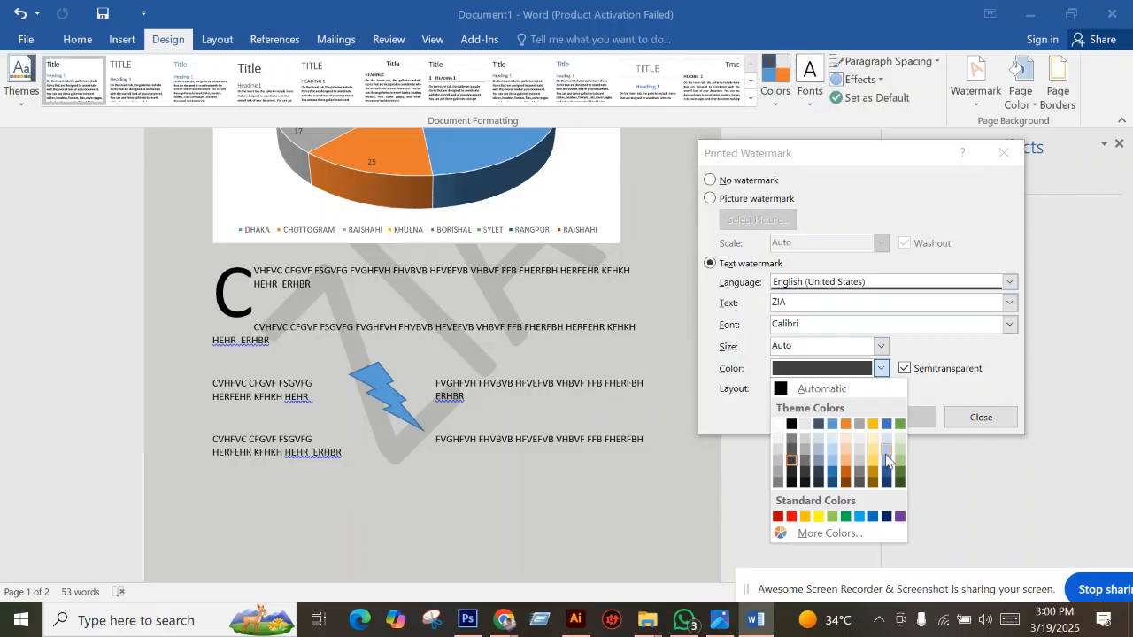
{"action": "left_click", "coordinate": [793, 518]}
{"action": "left_click", "coordinate": [815, 417]}
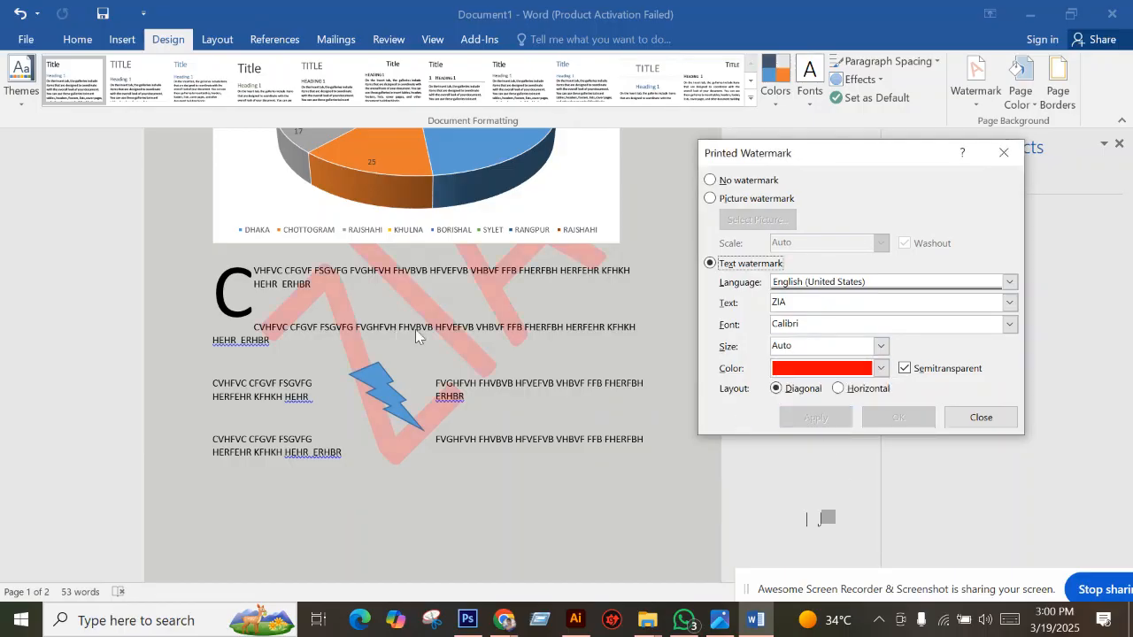
Recolor the text watermark with a near-black theme shade, apply it and close the watermark settings.
{"action": "left_click", "coordinate": [881, 368]}
{"action": "left_click", "coordinate": [791, 478]}
{"action": "left_click", "coordinate": [812, 418]}
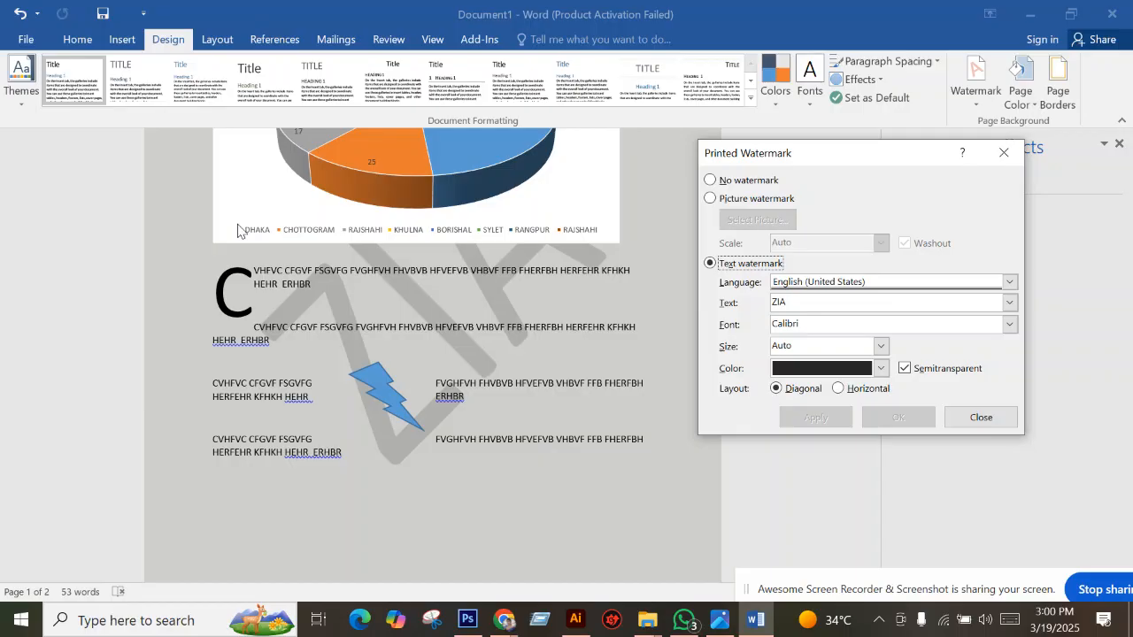
{"action": "left_click", "coordinate": [1005, 422]}
Review exercise 17 and its sample name and address text box in 6.png.
{"action": "scroll", "coordinate": [933, 101], "scroll_direction": "up", "scroll_amount": 2}
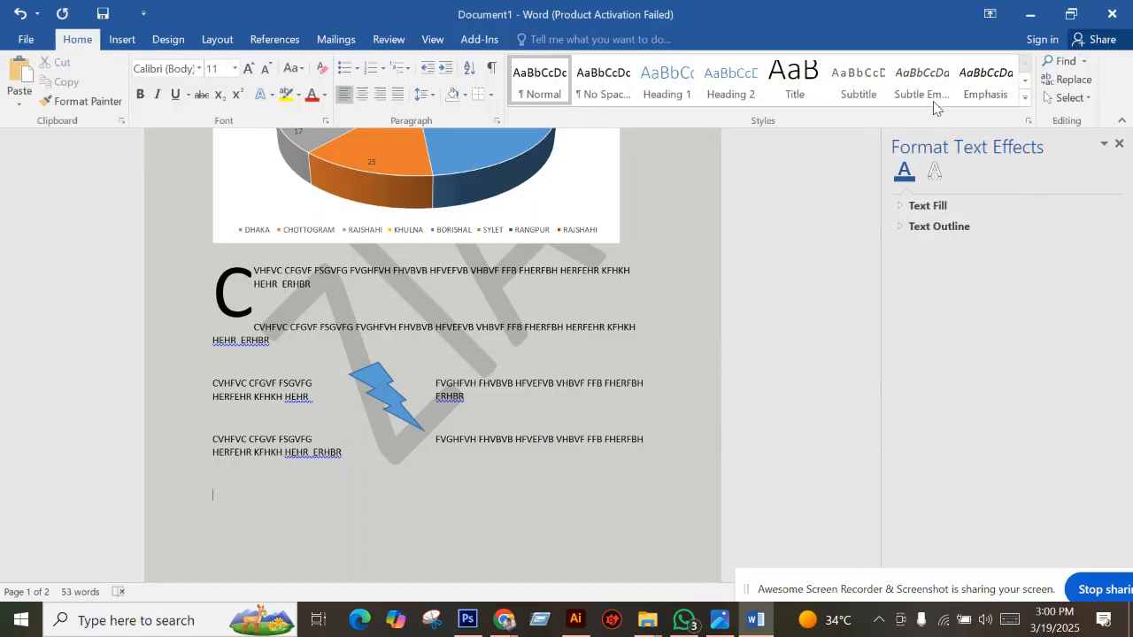
{"action": "scroll", "coordinate": [709, 177], "scroll_direction": "down", "scroll_amount": 2}
{"action": "left_click", "coordinate": [217, 39]}
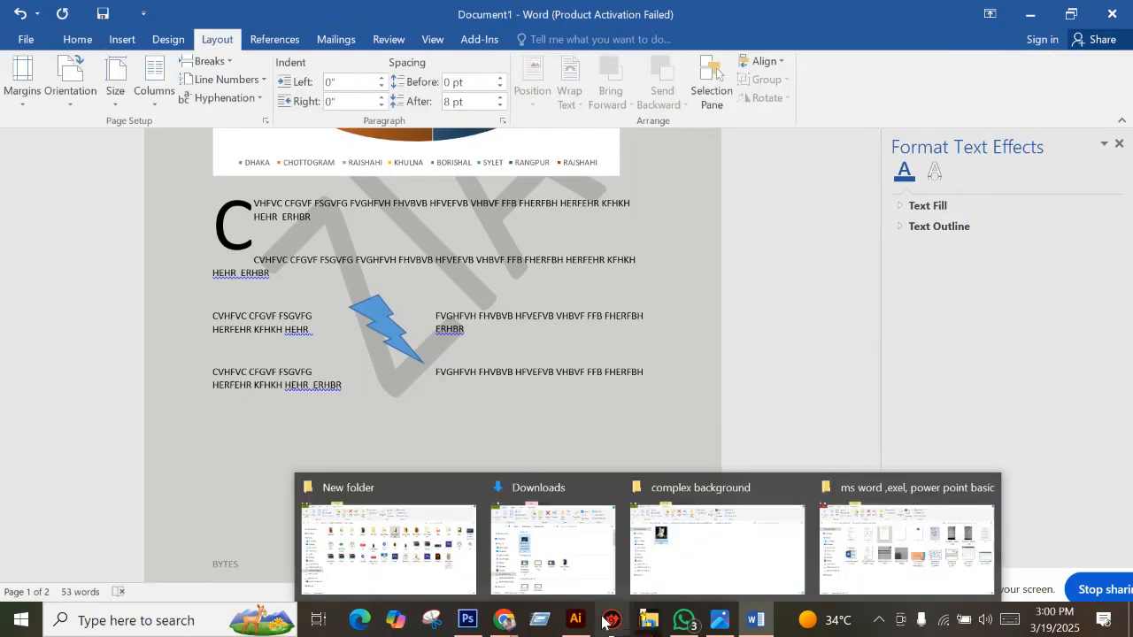
{"action": "left_click", "coordinate": [720, 619]}
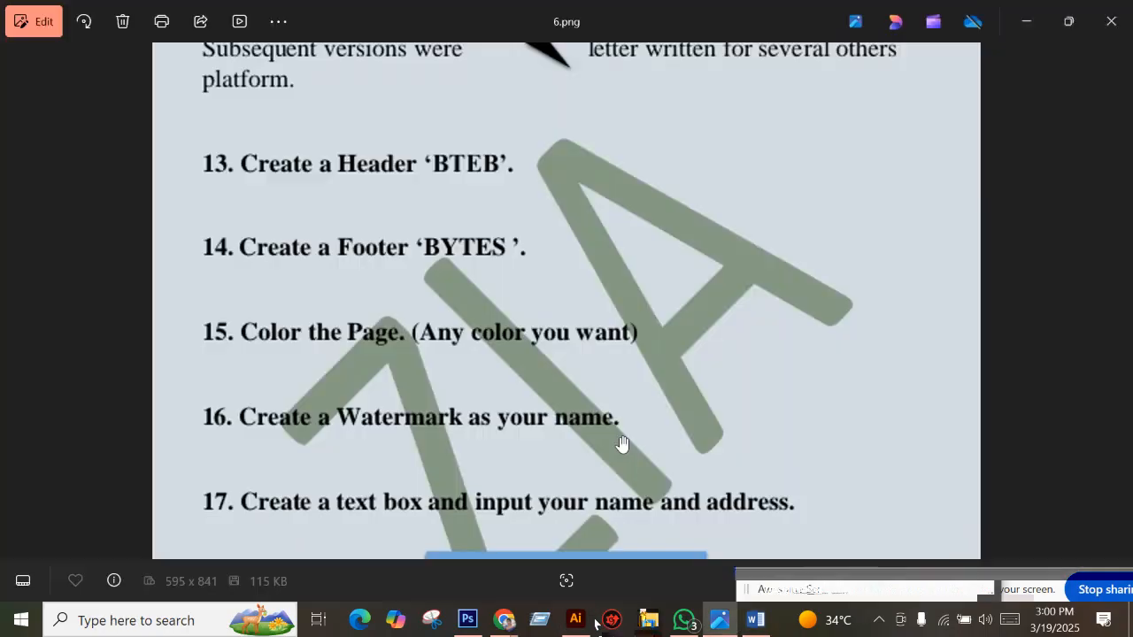
{"action": "left_click", "coordinate": [755, 624]}
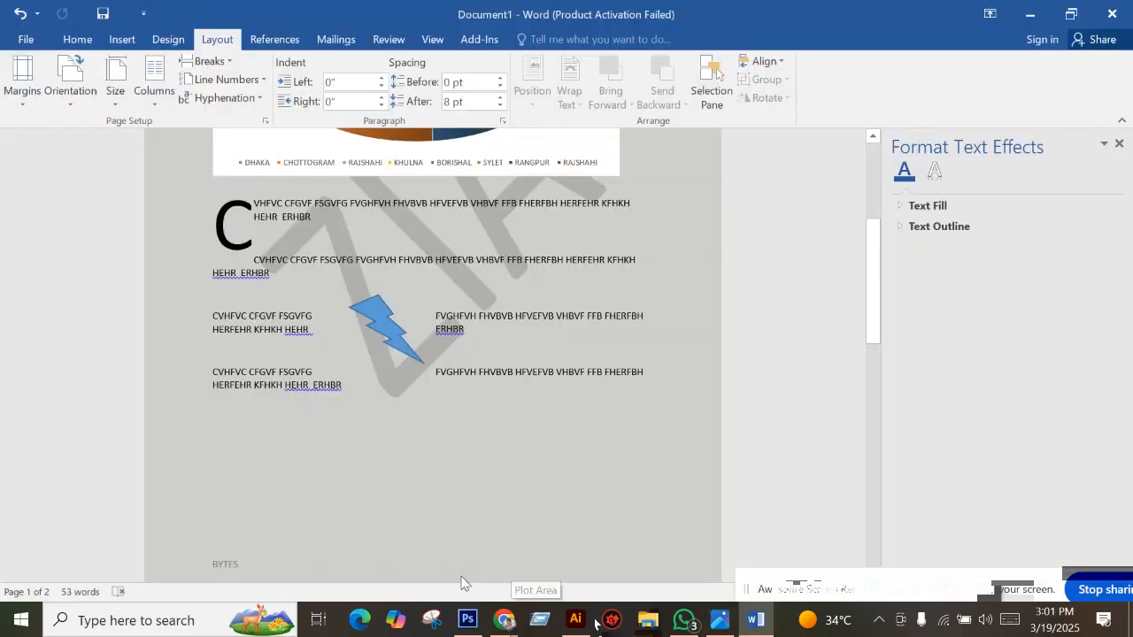
{"action": "mouse_move", "coordinate": [503, 620]}
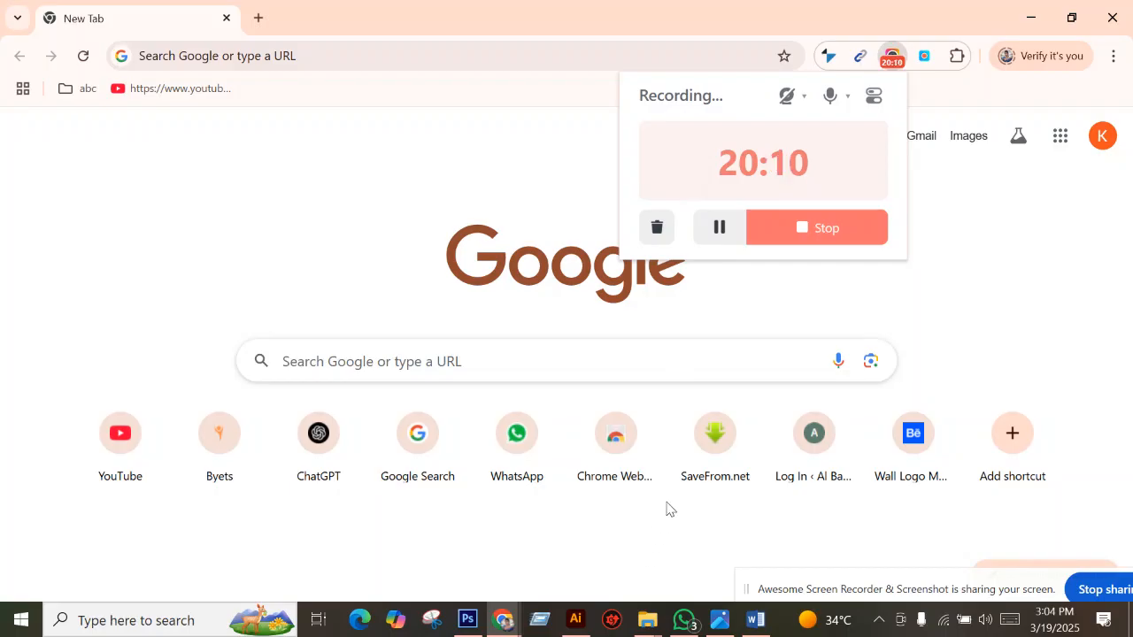
{"action": "left_click", "coordinate": [720, 620]}
{"action": "left_click_drag", "start_coordinate": [626, 423], "coordinate": [575, 376]}
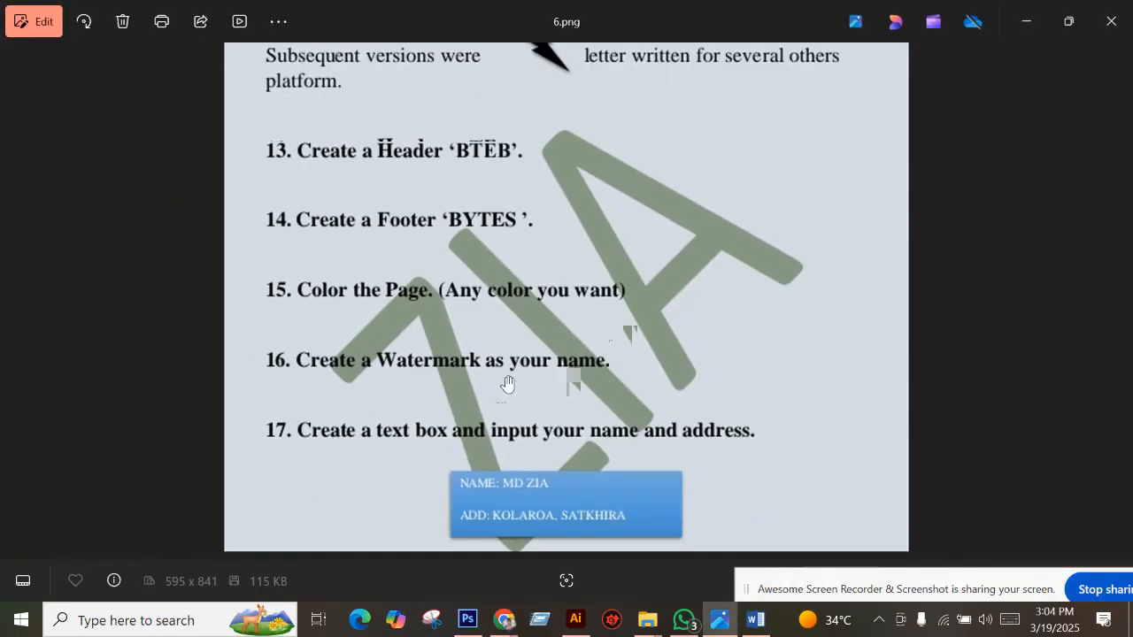
{"action": "scroll", "coordinate": [496, 384], "scroll_direction": "up", "scroll_amount": 3}
{"action": "left_click_drag", "start_coordinate": [493, 384], "coordinate": [497, 298]}
{"action": "scroll", "coordinate": [499, 363], "scroll_direction": "up", "scroll_amount": 2}
{"action": "scroll", "coordinate": [498, 363], "scroll_direction": "up", "scroll_amount": 1}
{"action": "left_click_drag", "start_coordinate": [438, 394], "coordinate": [450, 268]}
{"action": "scroll", "coordinate": [588, 287], "scroll_direction": "down", "scroll_amount": 2}
{"action": "left_click_drag", "start_coordinate": [586, 291], "coordinate": [587, 250]}
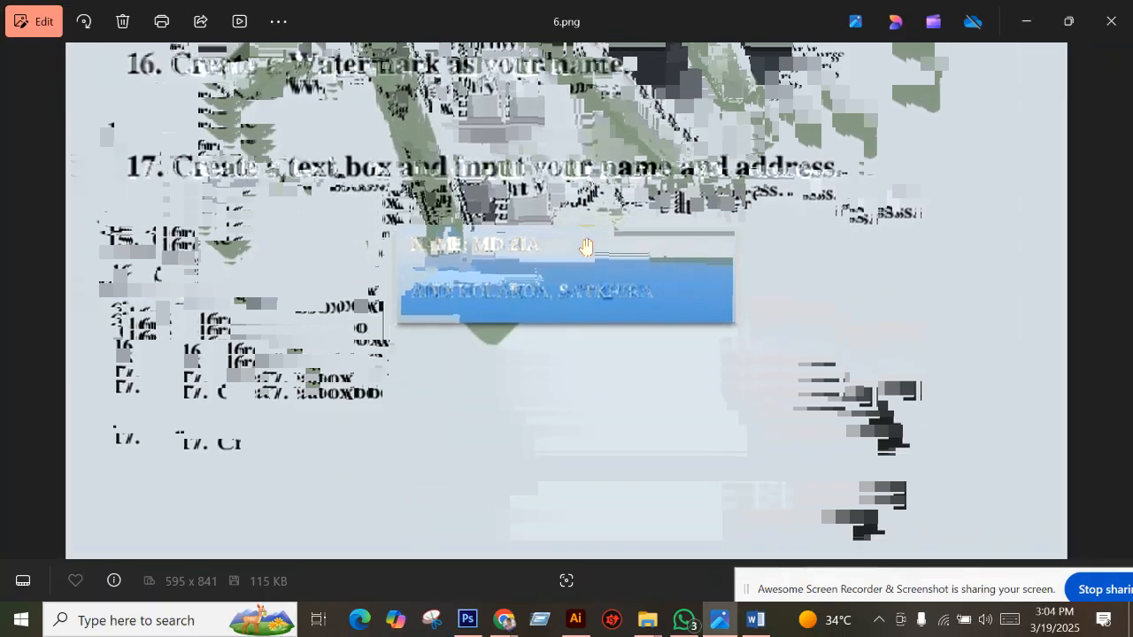
Return to the Word document and insert a built-in Simple Text Box below the last paragraph, above the footer.
{"action": "left_click", "coordinate": [754, 619]}
{"action": "scroll", "coordinate": [460, 438], "scroll_direction": "down", "scroll_amount": 2}
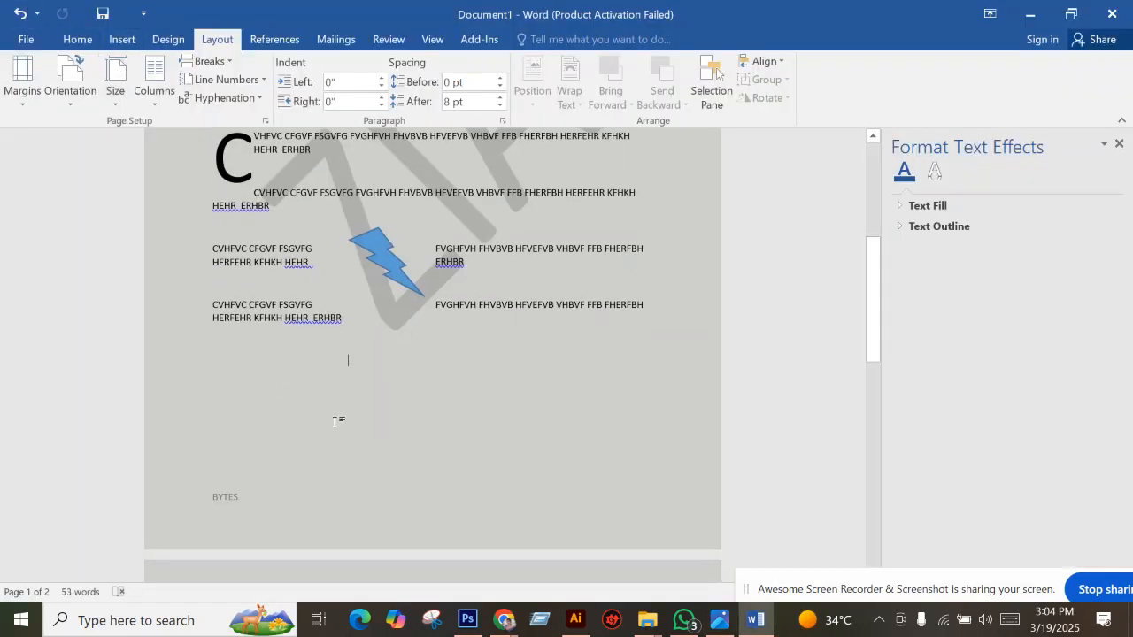
{"action": "left_click", "coordinate": [119, 40]}
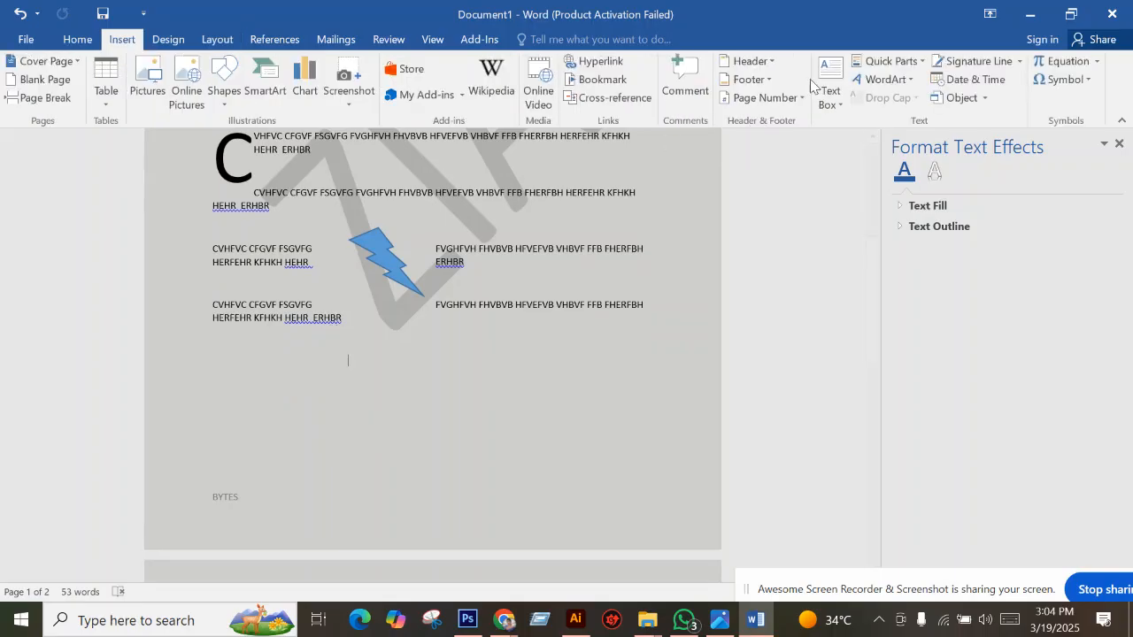
{"action": "left_click", "coordinate": [831, 106]}
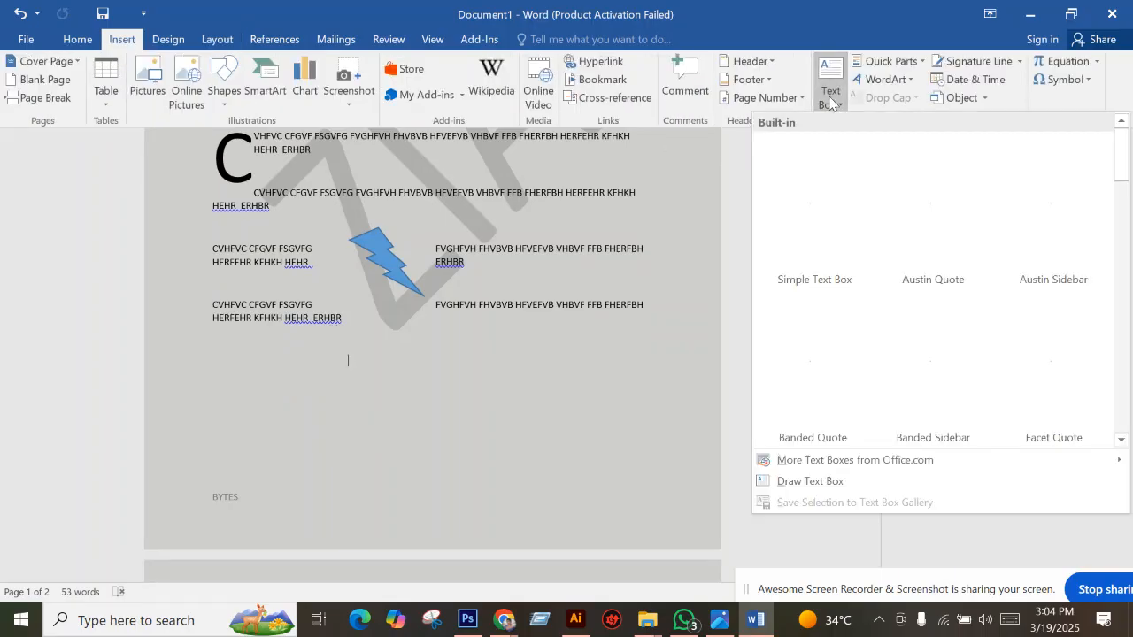
{"action": "scroll", "coordinate": [911, 358], "scroll_direction": "down", "scroll_amount": 2}
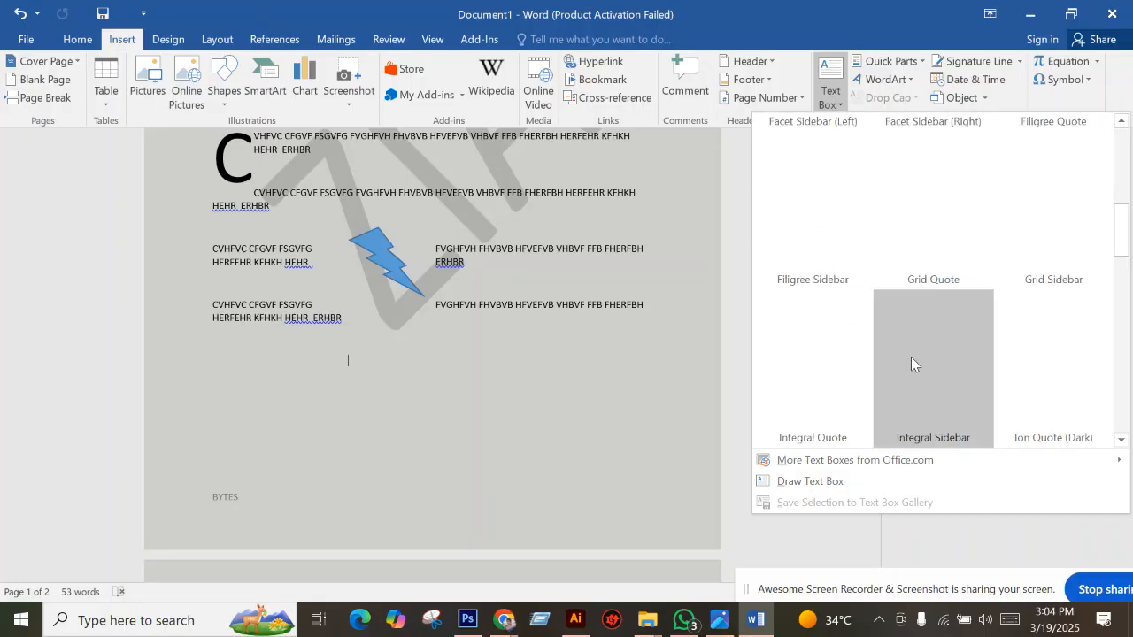
{"action": "scroll", "coordinate": [905, 283], "scroll_direction": "up", "scroll_amount": 3}
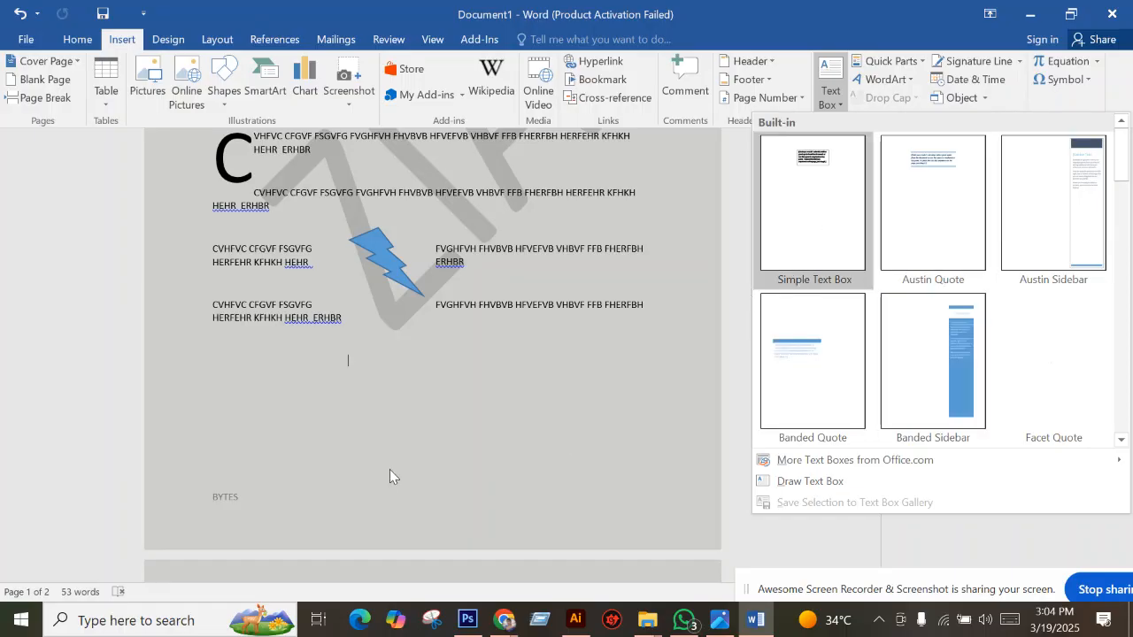
{"action": "key", "text": "Return"}
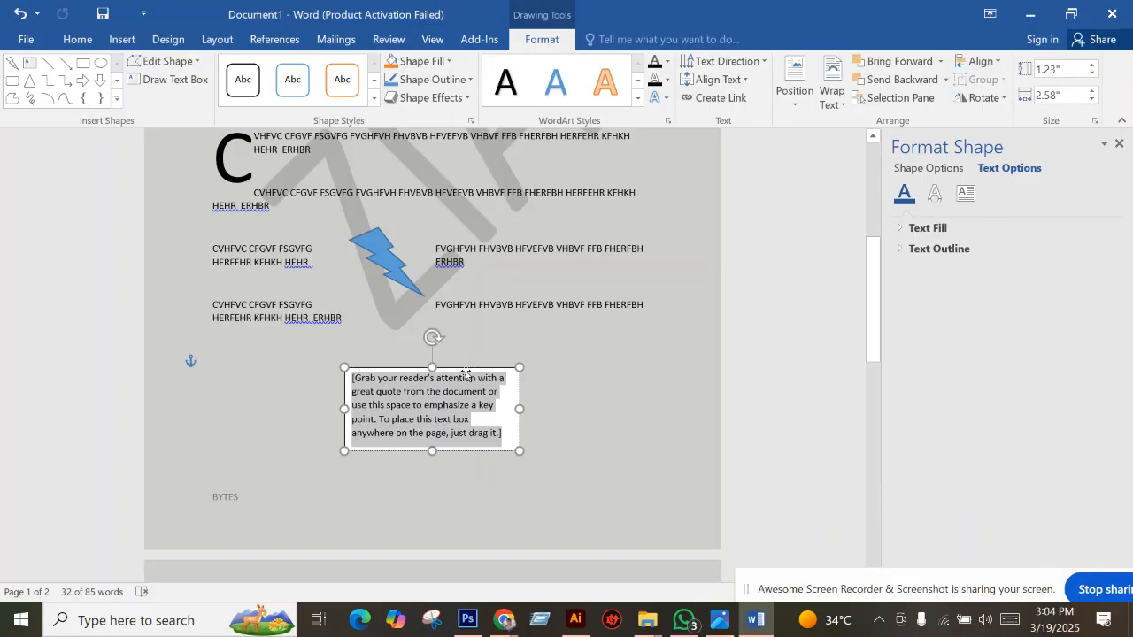
Replace the text box placeholder with the person's name and, on a second line, the address.
{"action": "type", "text": "Md "}
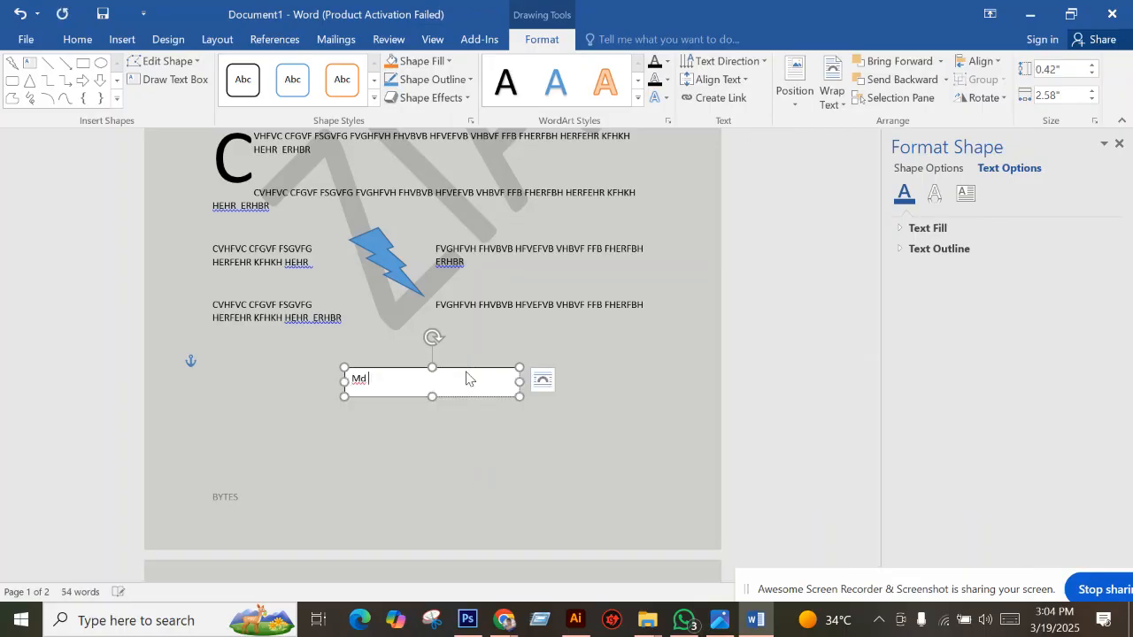
{"action": "type", "text": "zia"}
{"action": "key", "text": "Return"}
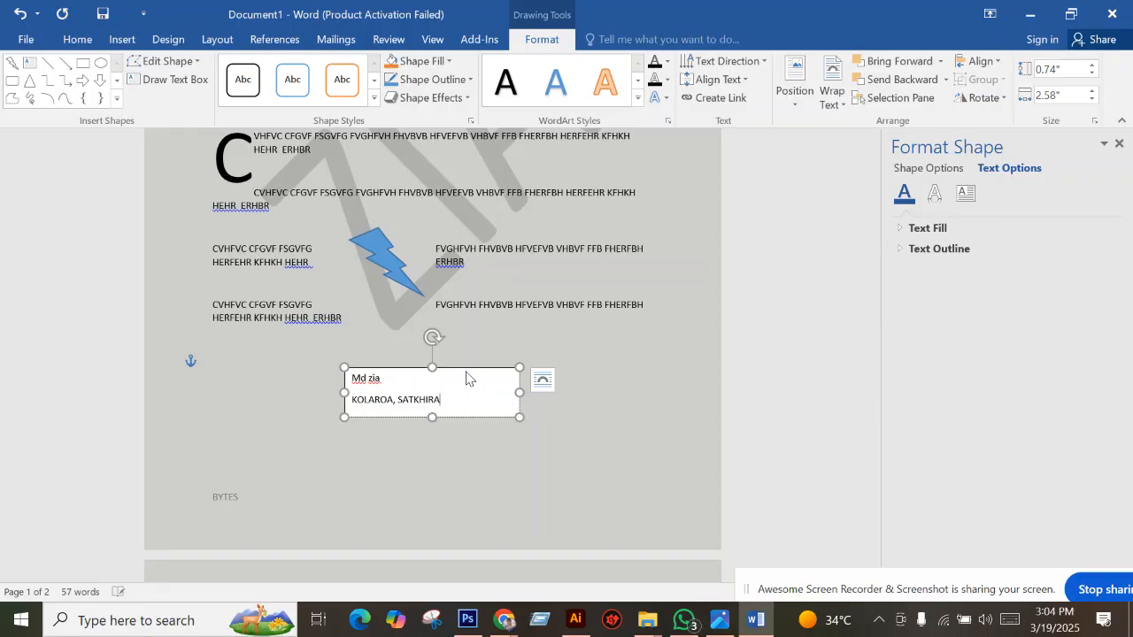
{"action": "left_click", "coordinate": [493, 478]}
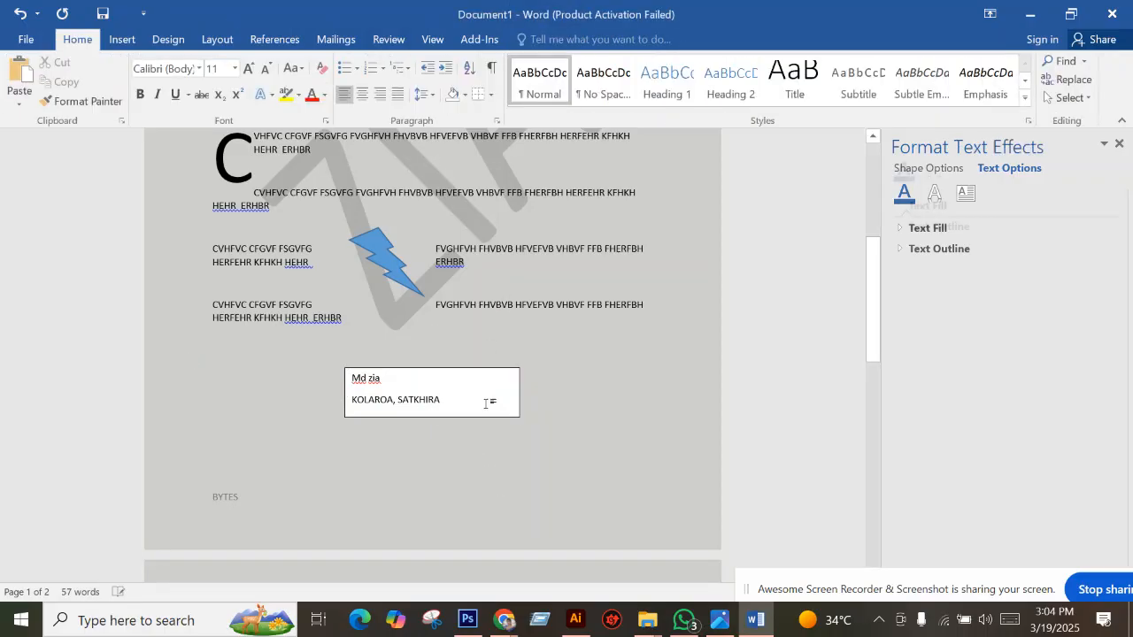
Check the sample text box in 6.png and give the name and address box a dark blue gradient theme style with white text.
{"action": "left_click", "coordinate": [474, 374]}
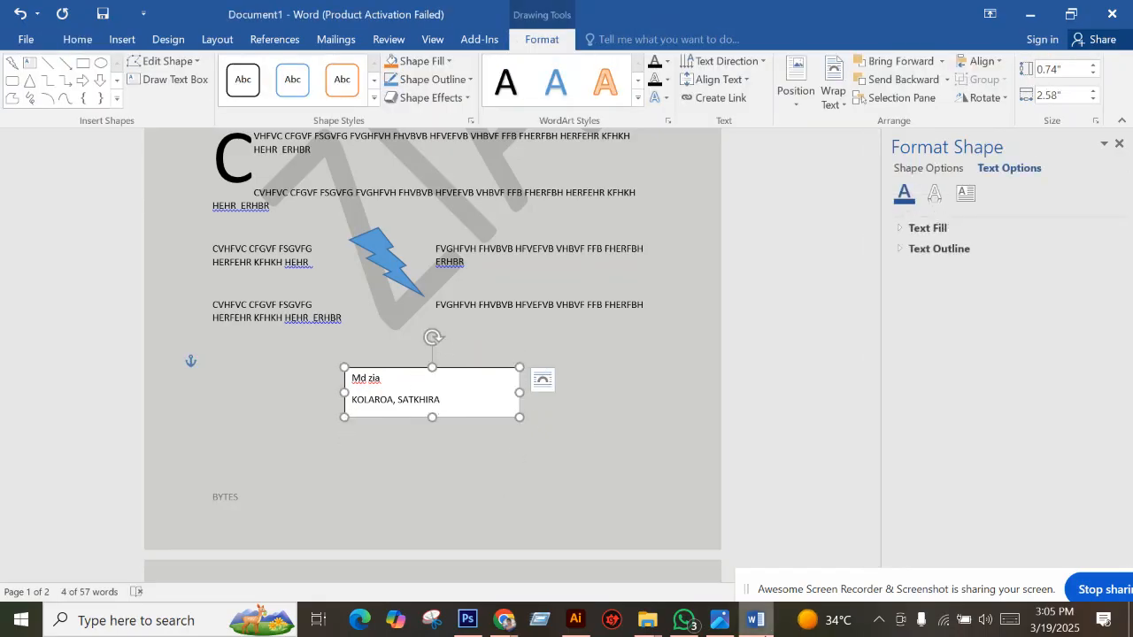
{"action": "left_click", "coordinate": [720, 620]}
{"action": "scroll", "coordinate": [532, 346], "scroll_direction": "up", "scroll_amount": 1}
{"action": "scroll", "coordinate": [534, 349], "scroll_direction": "down", "scroll_amount": 1}
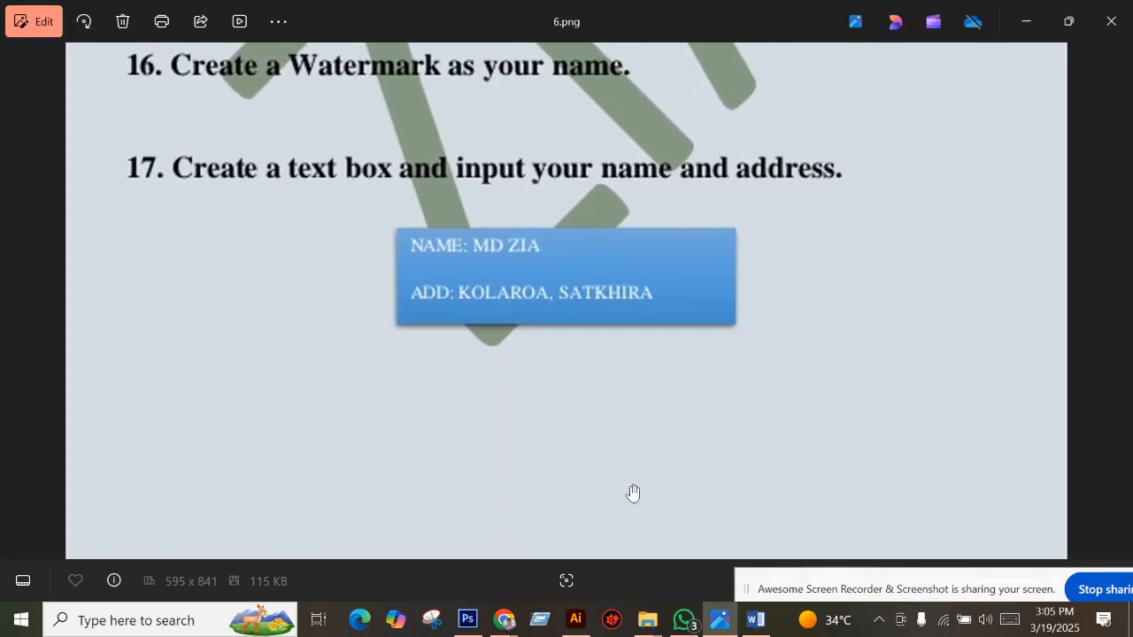
{"action": "left_click", "coordinate": [752, 623]}
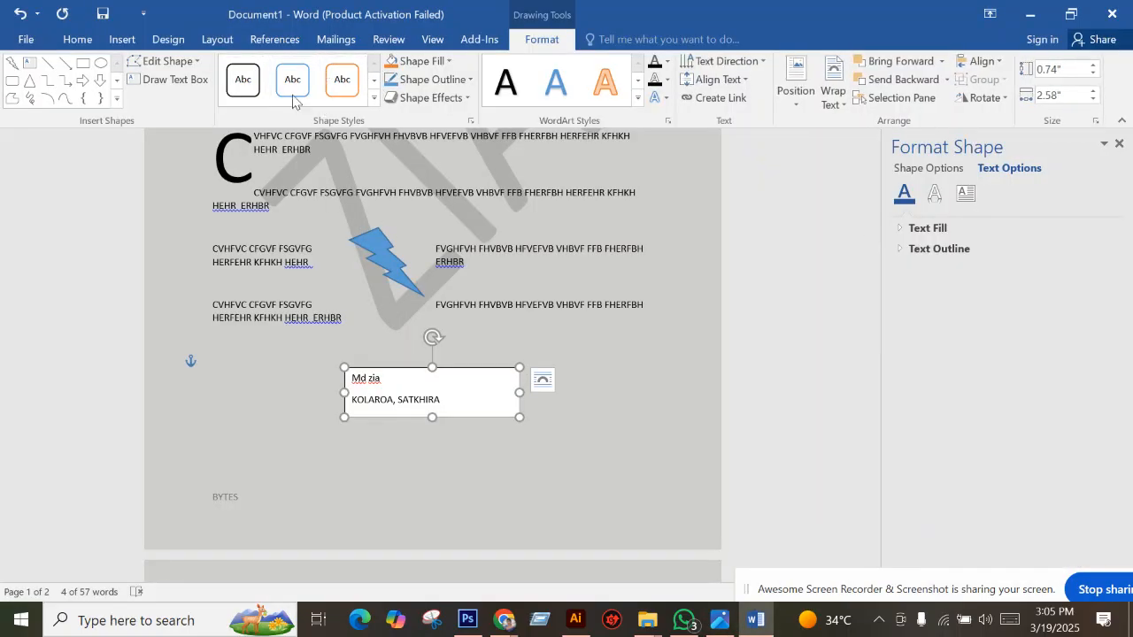
{"action": "left_click", "coordinate": [372, 99]}
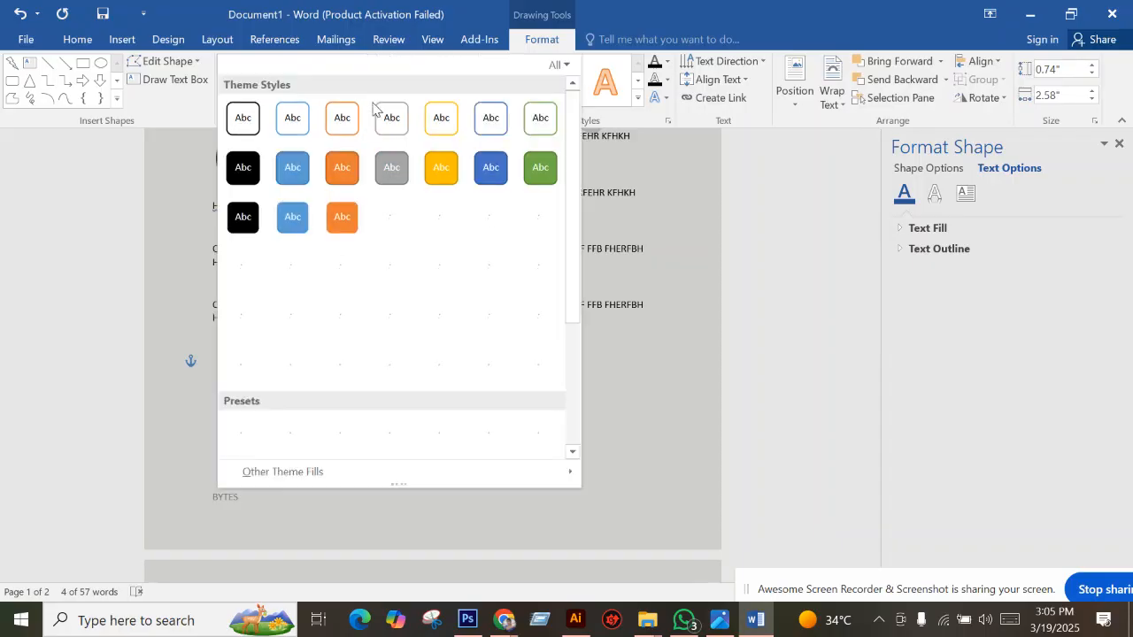
{"action": "left_click", "coordinate": [294, 166]}
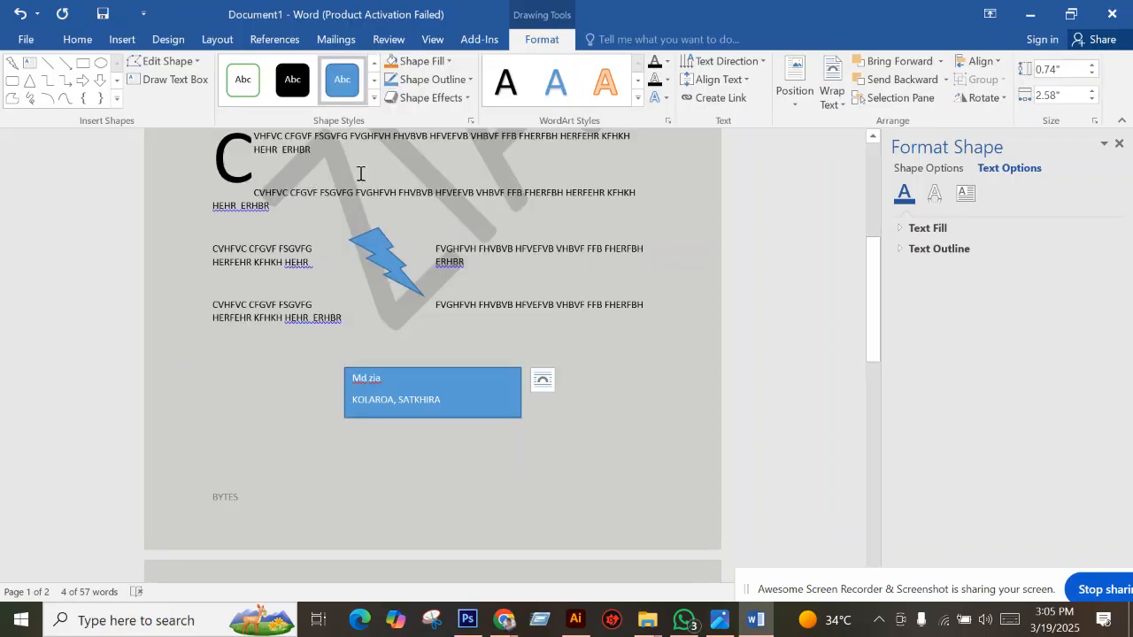
{"action": "left_click", "coordinate": [374, 99]}
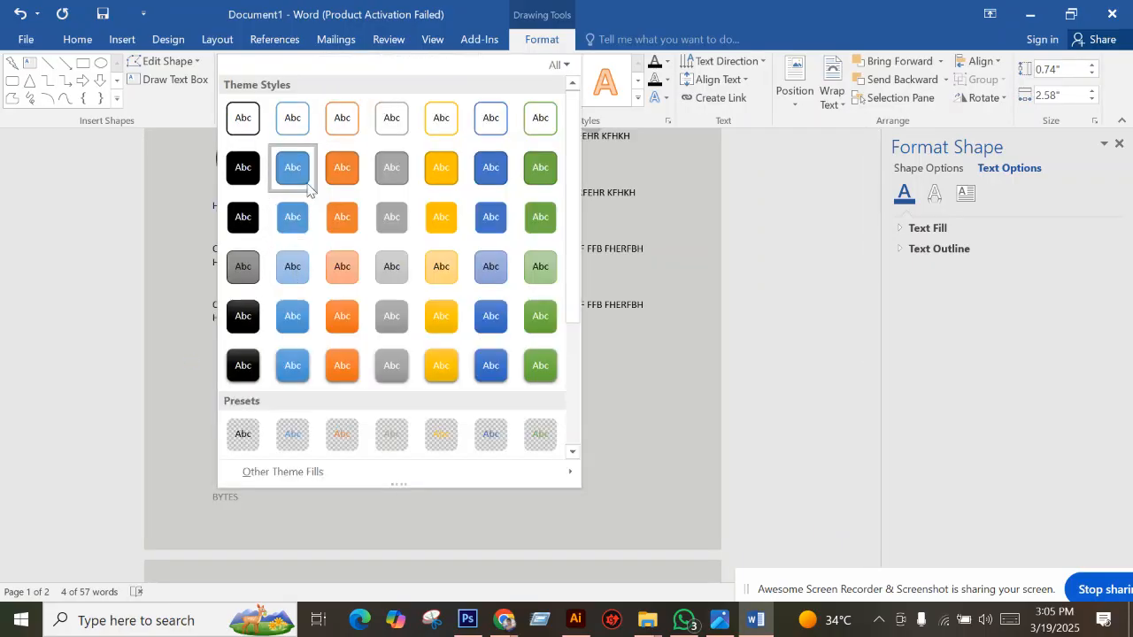
{"action": "left_click", "coordinate": [488, 318]}
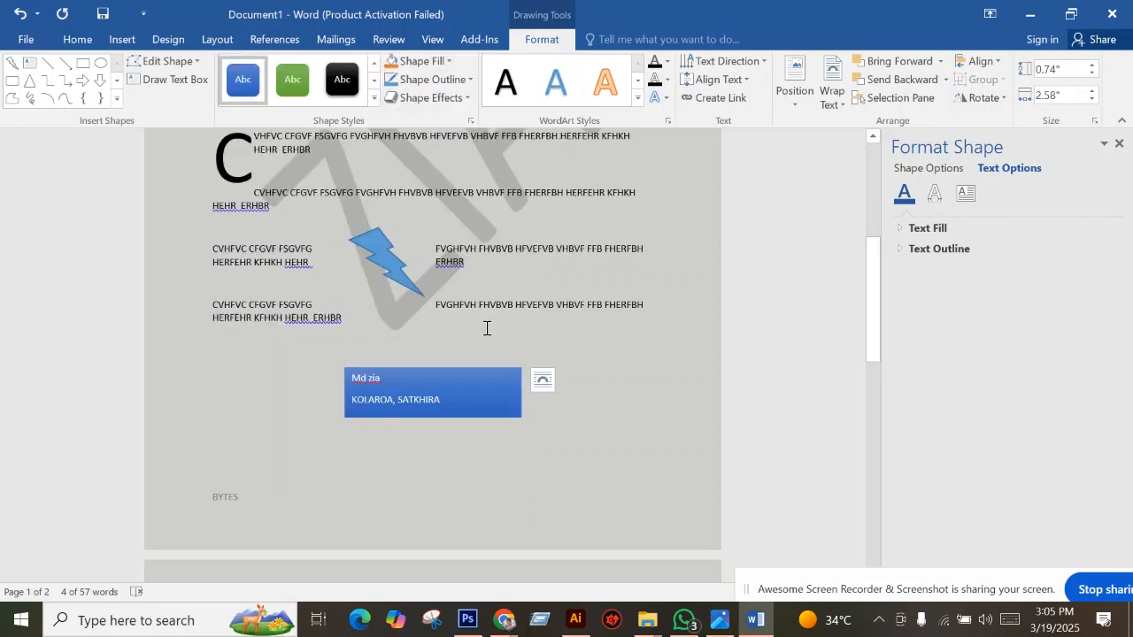
{"action": "left_click", "coordinate": [432, 475]}
{"action": "left_click", "coordinate": [480, 389]}
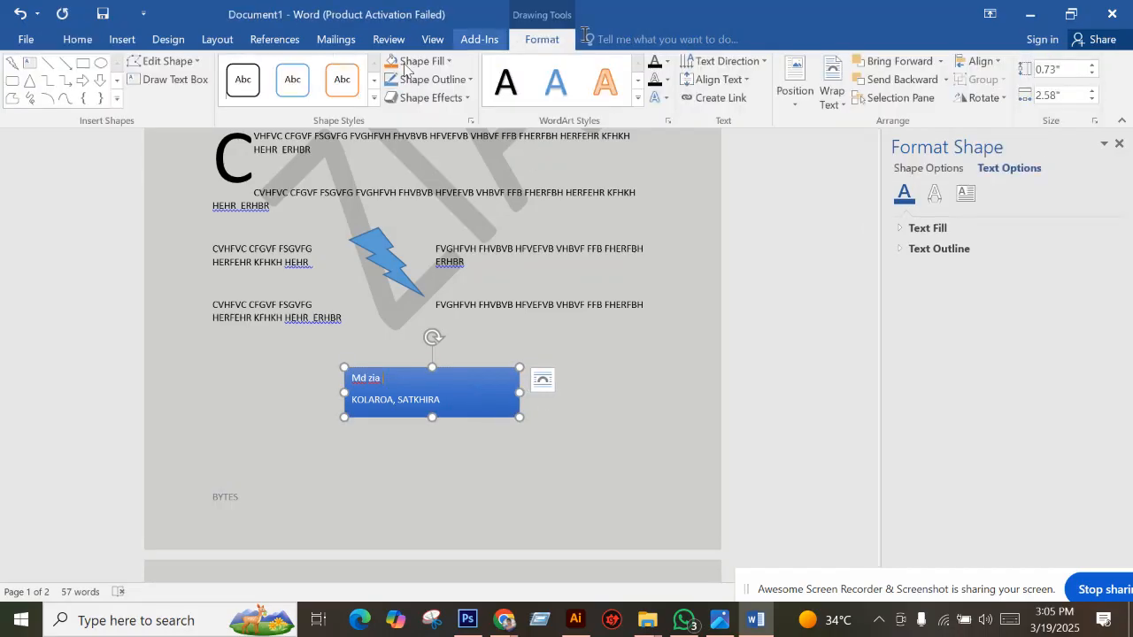
{"action": "left_click", "coordinate": [374, 98]}
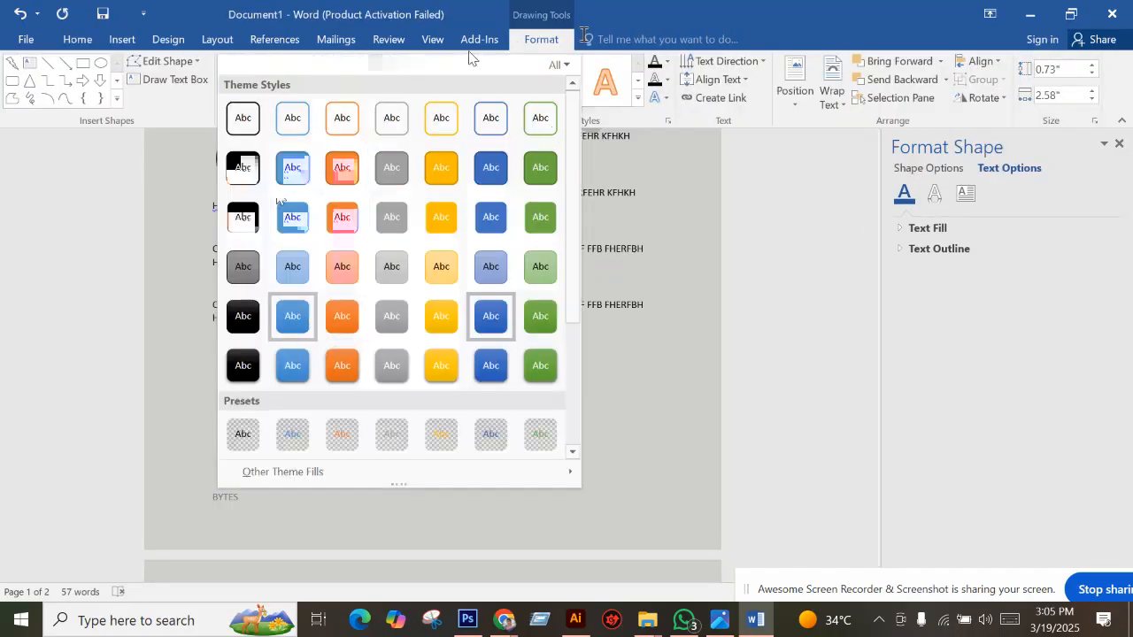
{"action": "left_click", "coordinate": [553, 38]}
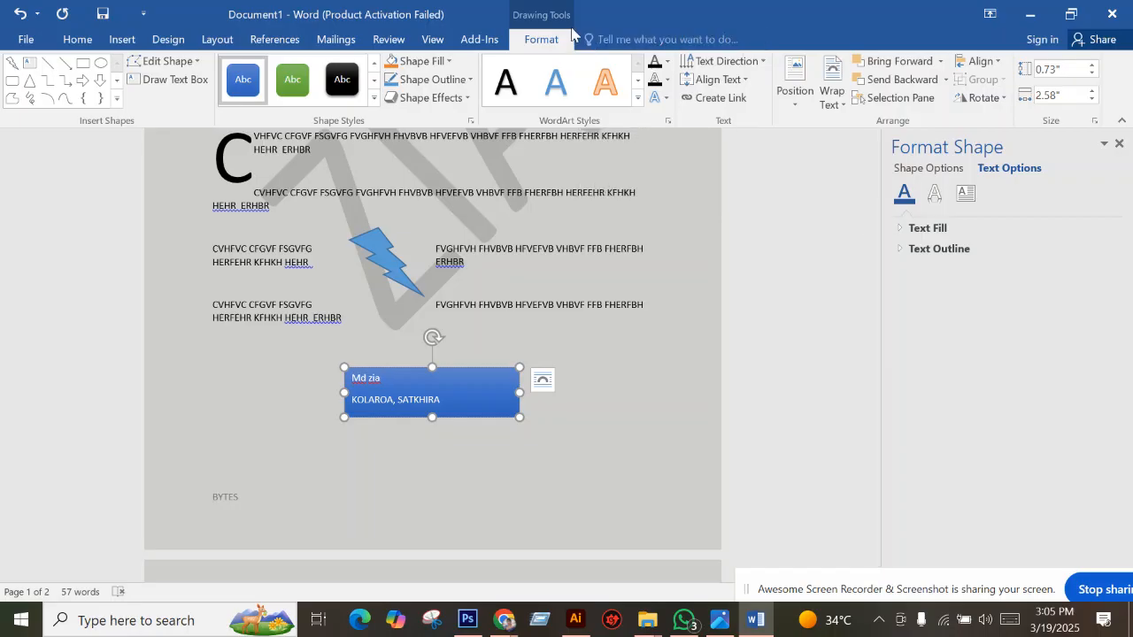
{"action": "left_click", "coordinate": [126, 41]}
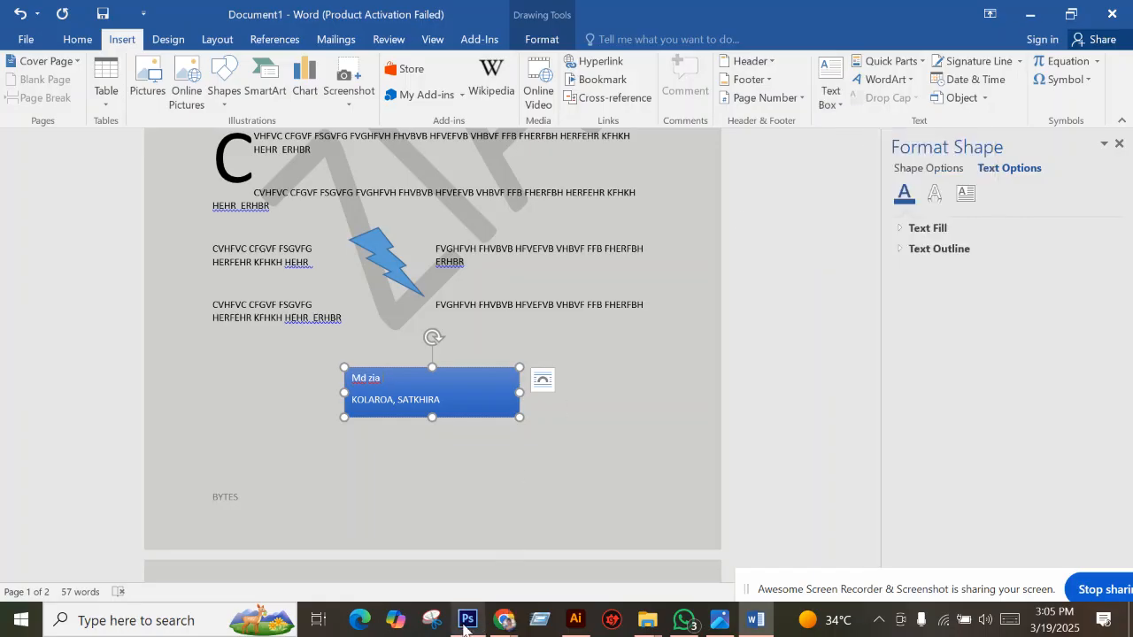
{"action": "mouse_move", "coordinate": [507, 622]}
{"action": "left_click", "coordinate": [461, 551]}
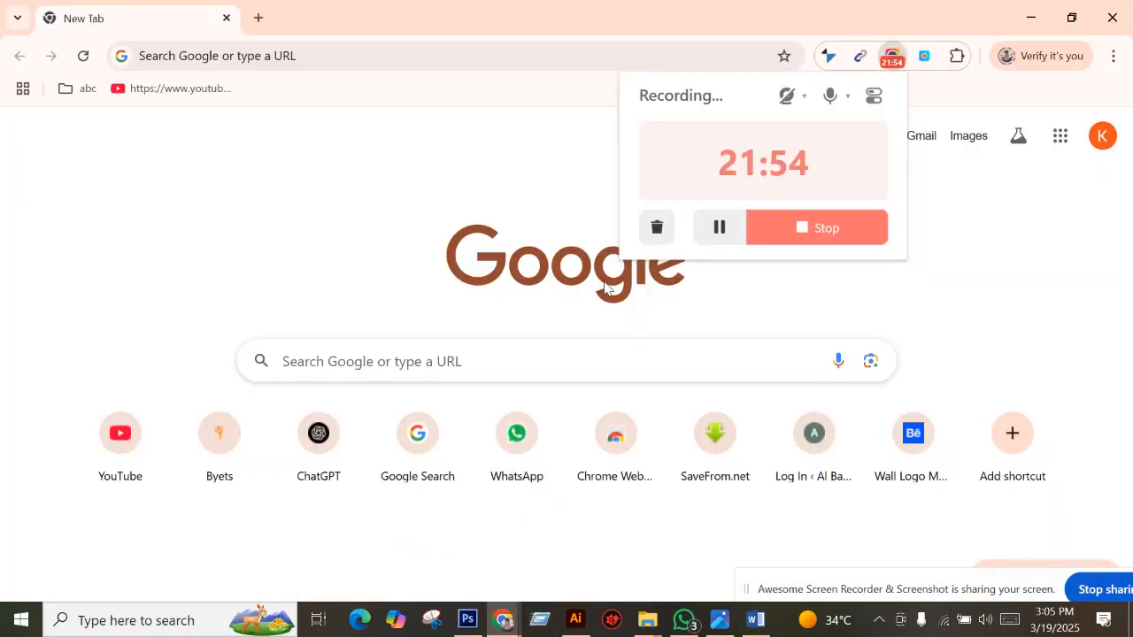
{"action": "left_click", "coordinate": [718, 227]}
{"action": "left_click", "coordinate": [718, 227]}
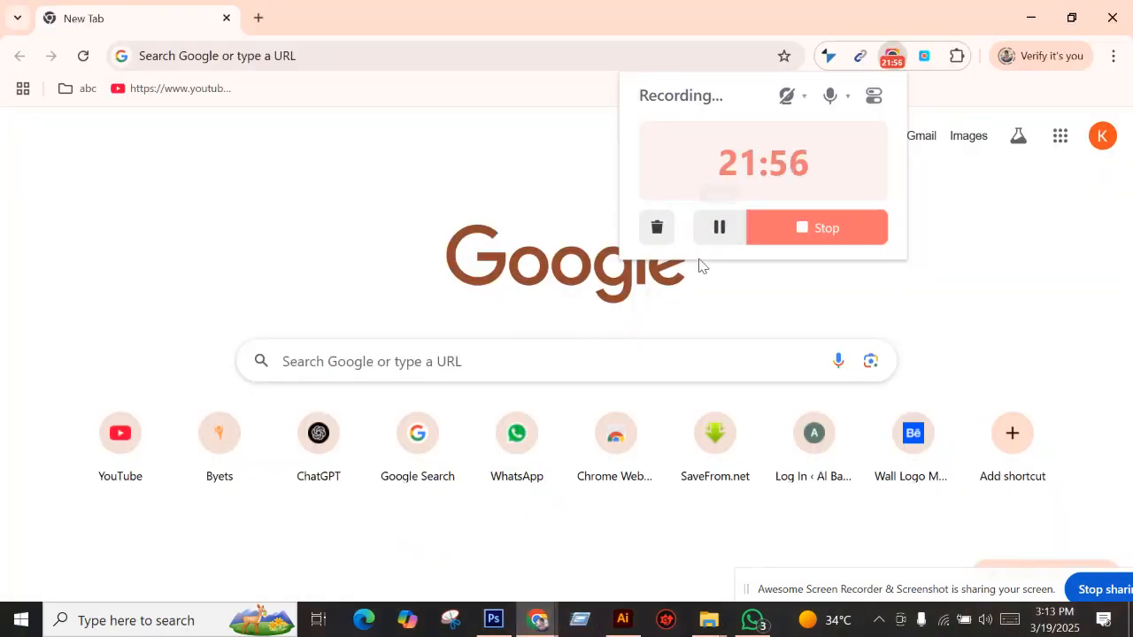